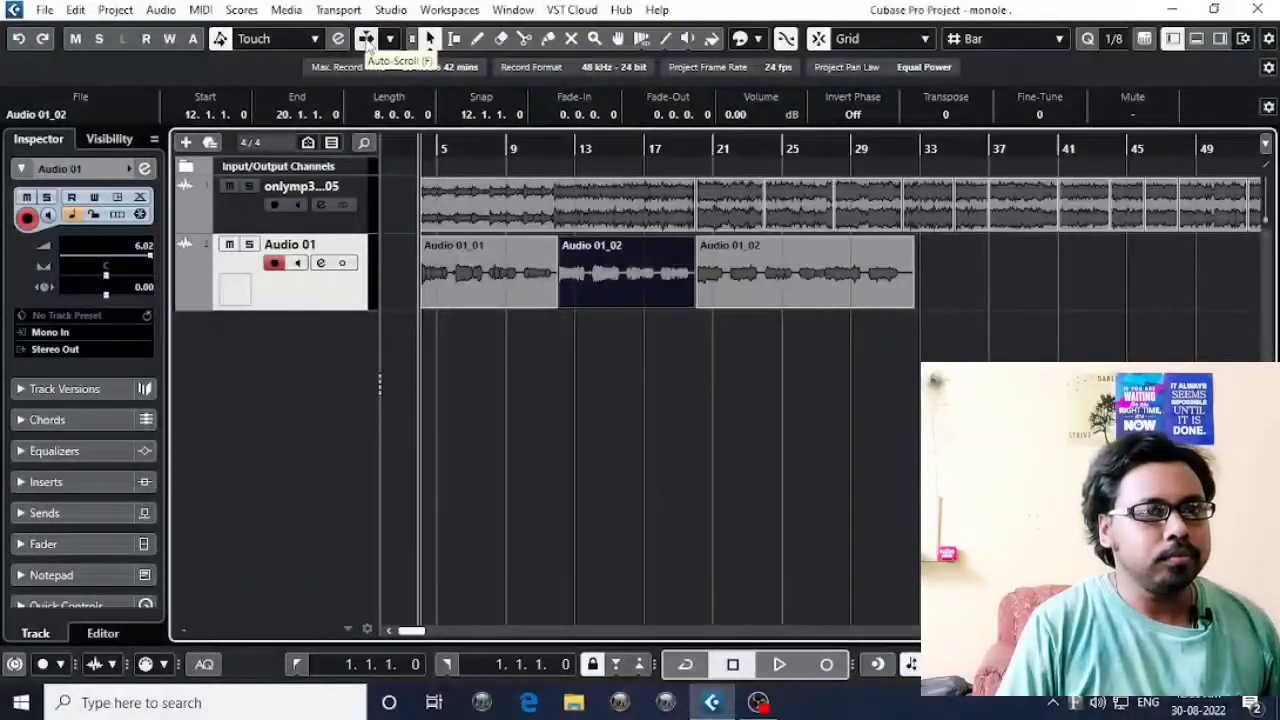
# Clear the event selection, move the playhead to about bar 41, and mute both audio tracks.
pyautogui.click(633, 352)
pyautogui.press('g')
pyautogui.press('g')
pyautogui.press('g')
pyautogui.press('g')
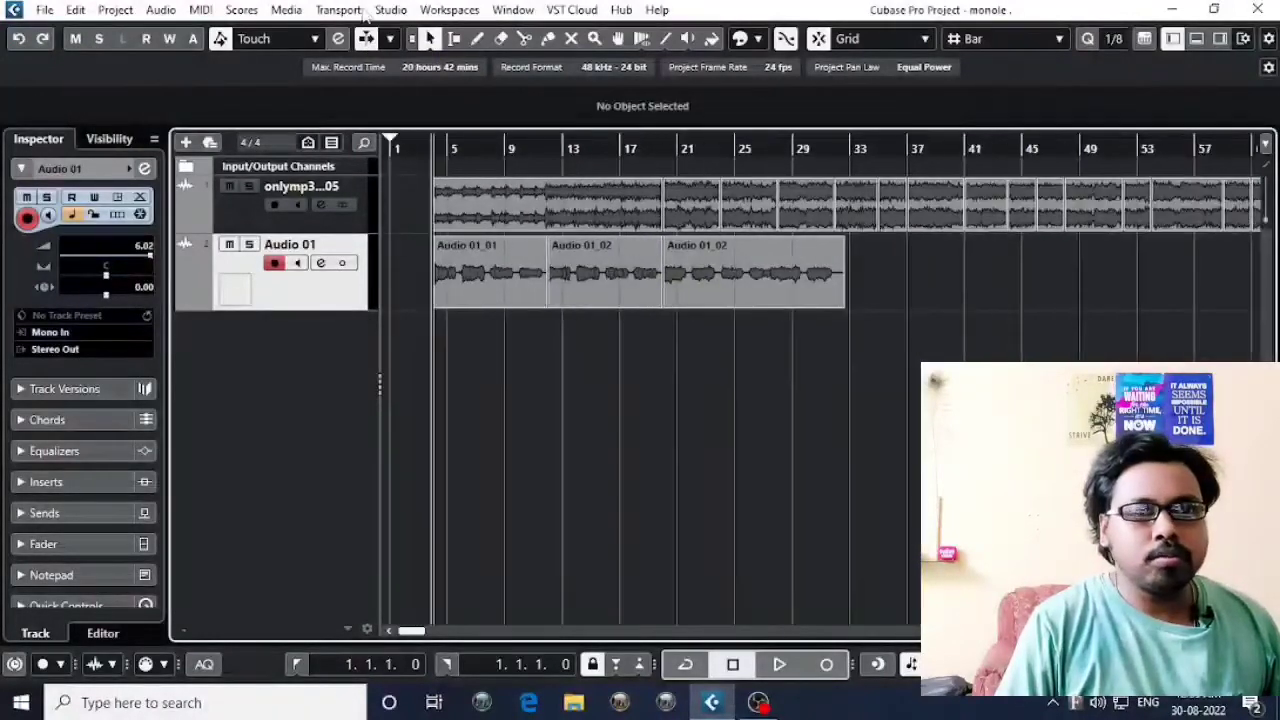
pyautogui.moveTo(524, 147); pyautogui.dragTo(713, 144)
pyautogui.press('h')
pyautogui.press('h')
pyautogui.press('h')
pyautogui.moveTo(543, 149); pyautogui.dragTo(790, 148)
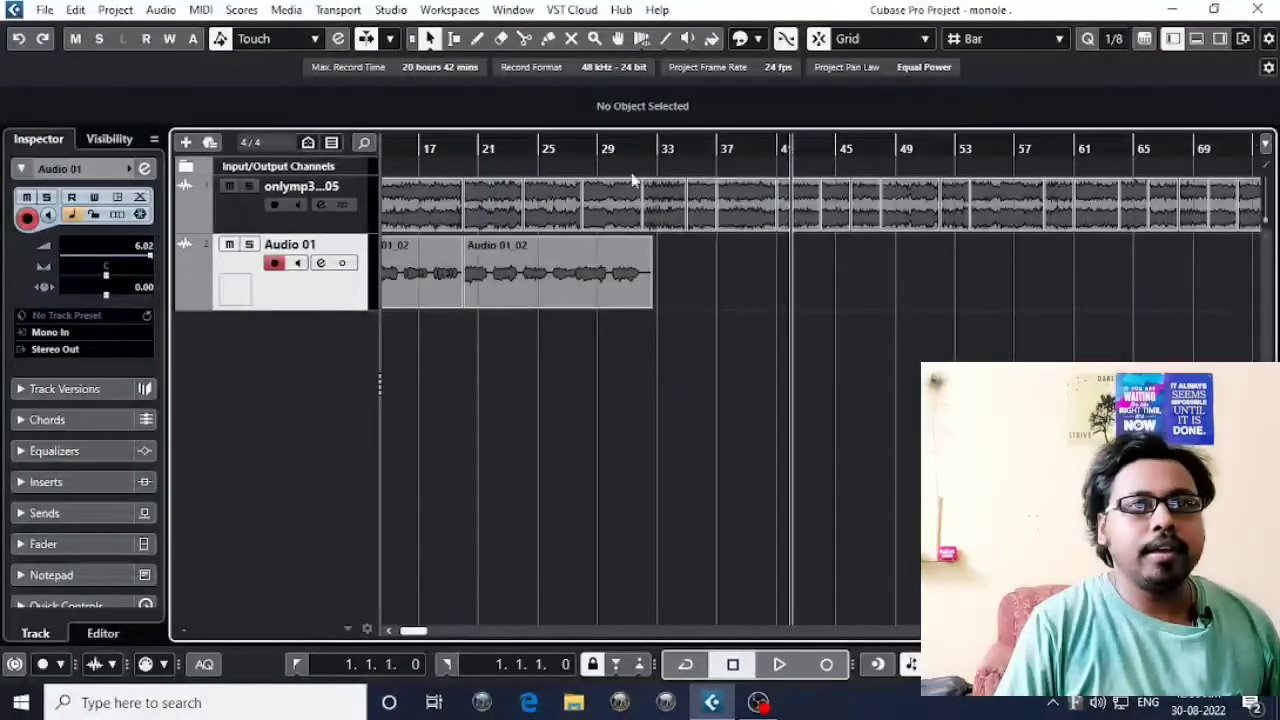
pyautogui.click(229, 186)
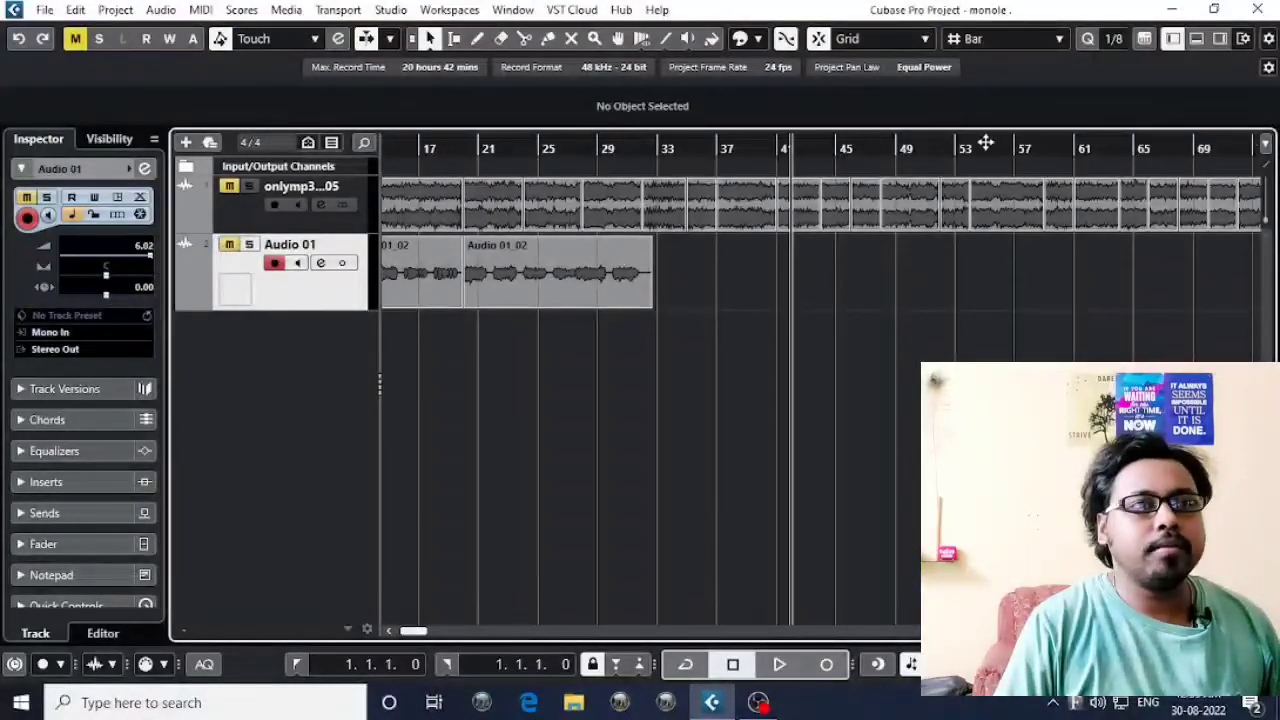
# Play the project from about bar 41 and move the playback position ahead to about bar 52.
pyautogui.press('space')
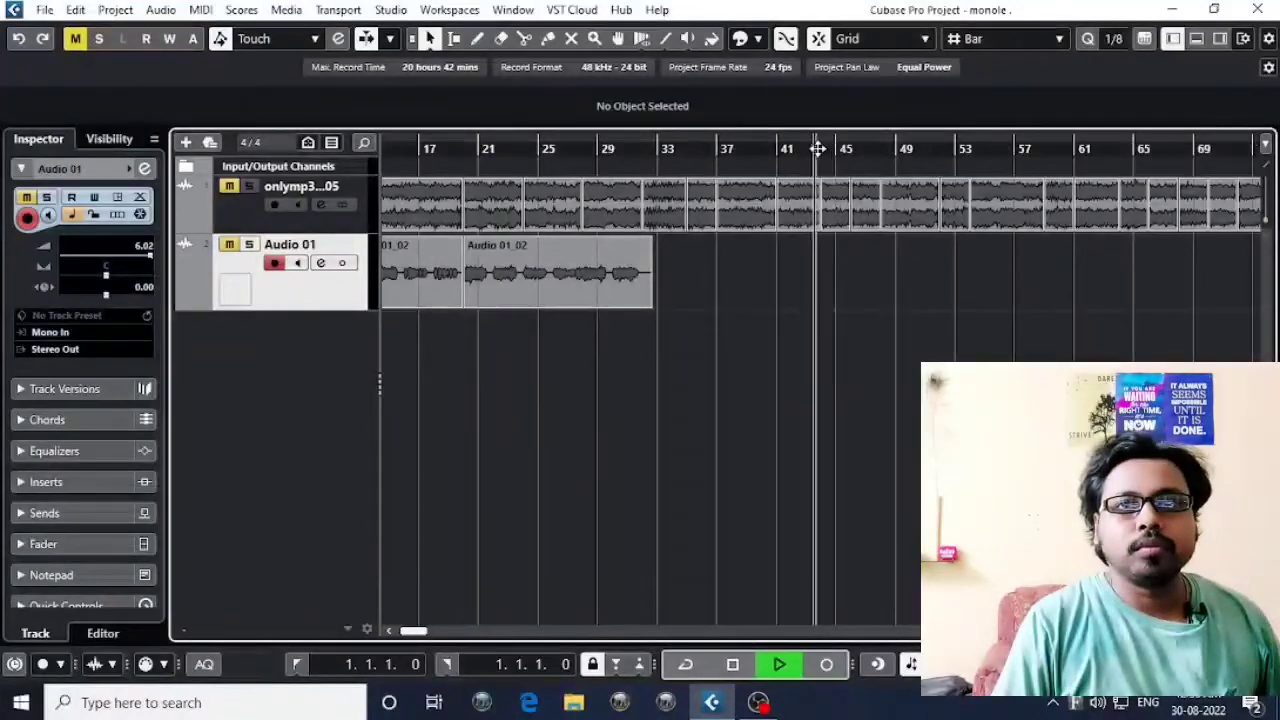
pyautogui.press('h')
pyautogui.press('h')
pyautogui.press('h')
pyautogui.press('h')
pyautogui.press('h')
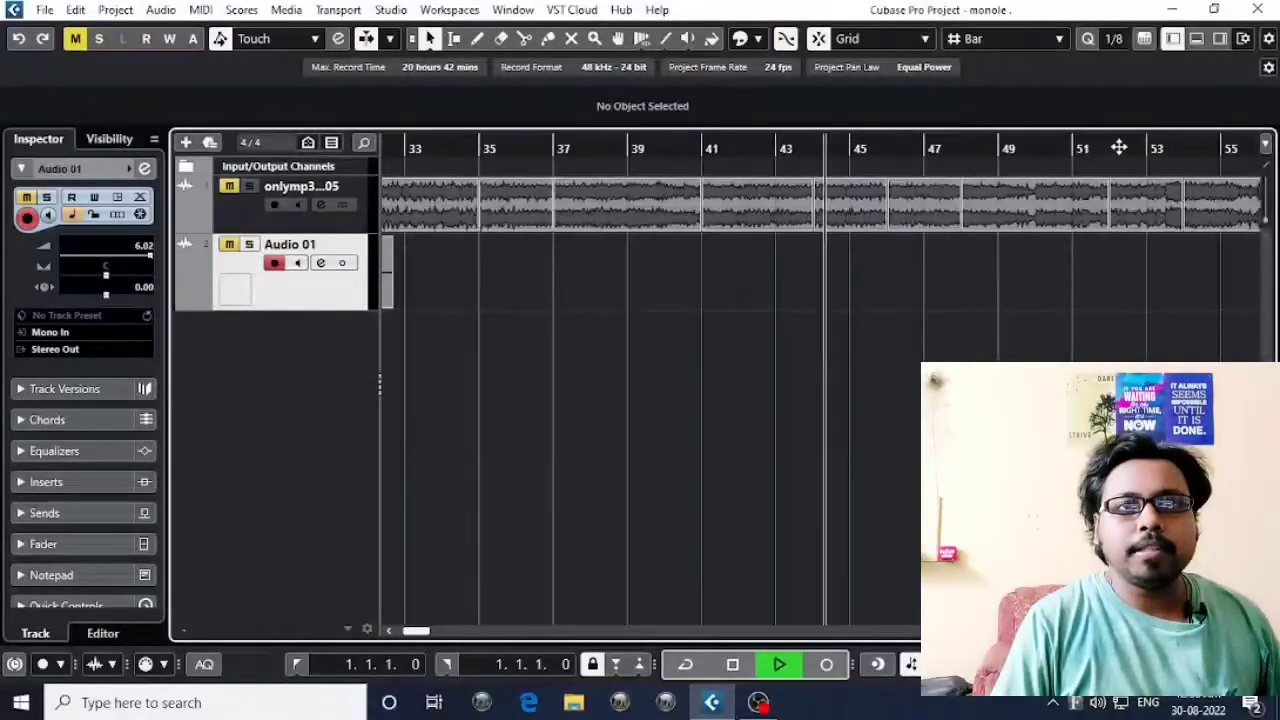
pyautogui.click(1132, 148)
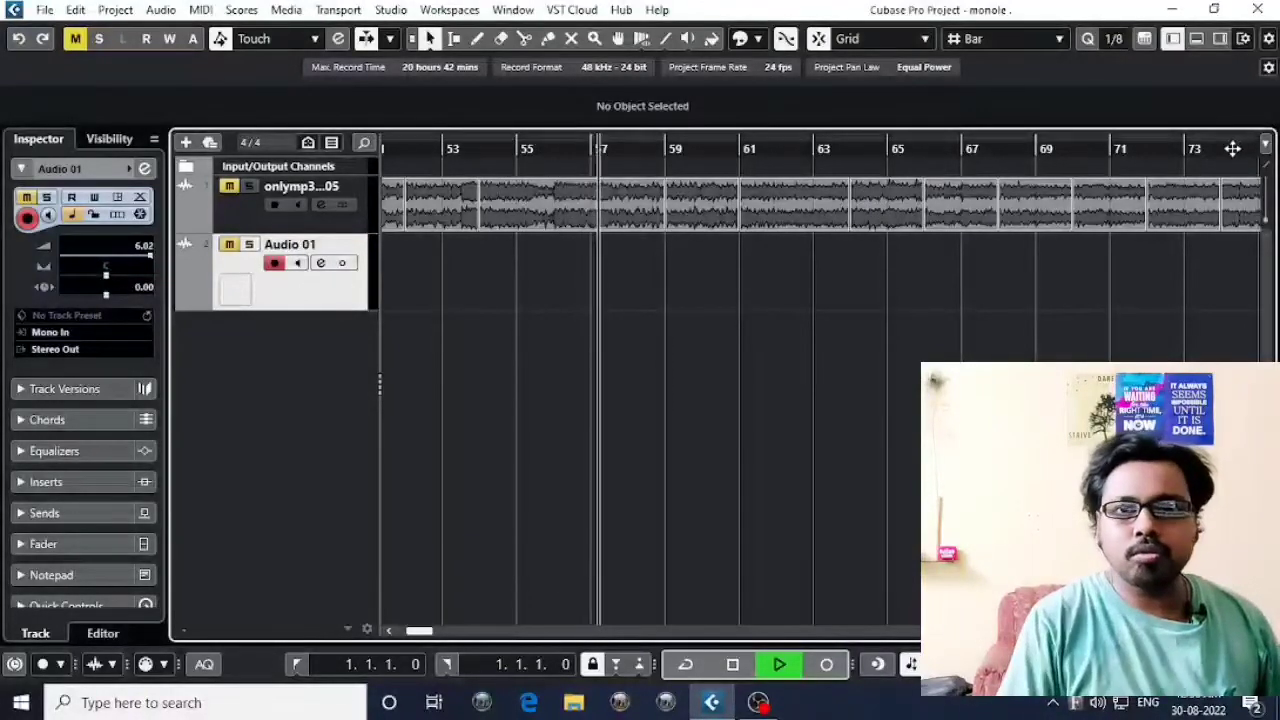
# Stop playback, restart it from about bar 72, and turn Auto-Scroll on.
pyautogui.press('space')
pyautogui.click(1148, 149)
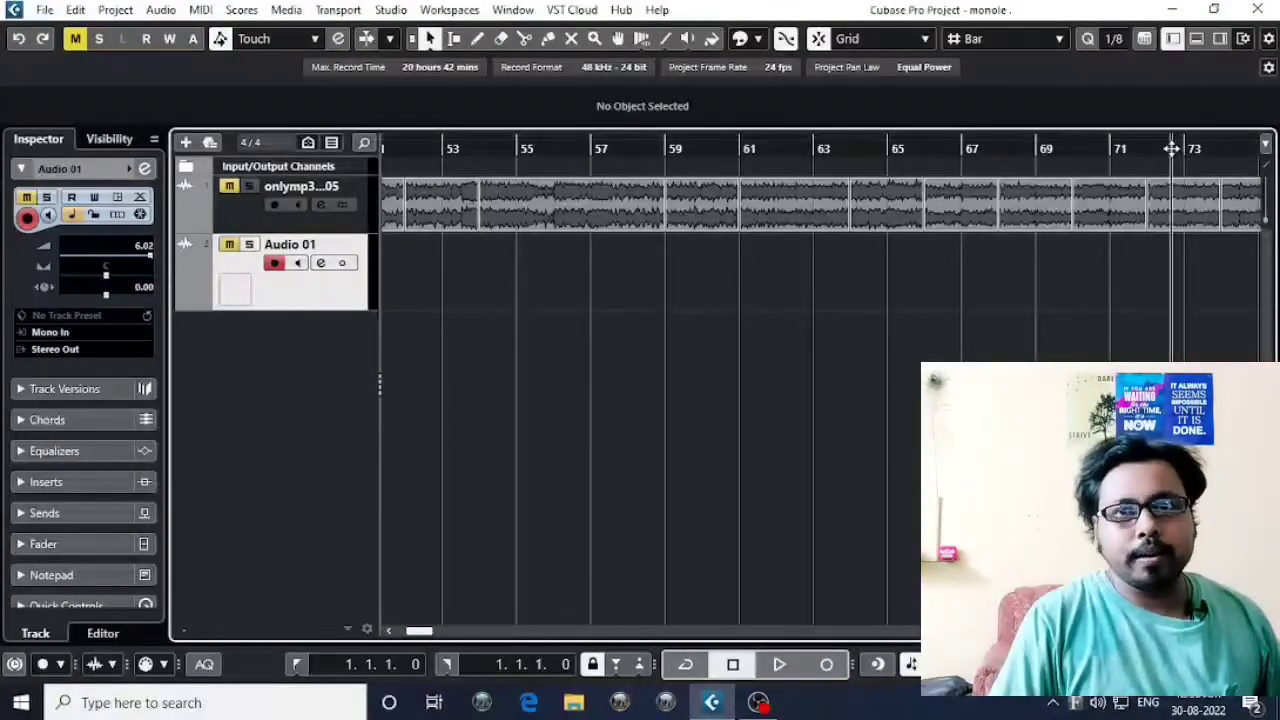
pyautogui.click(1172, 150)
pyautogui.press('space')
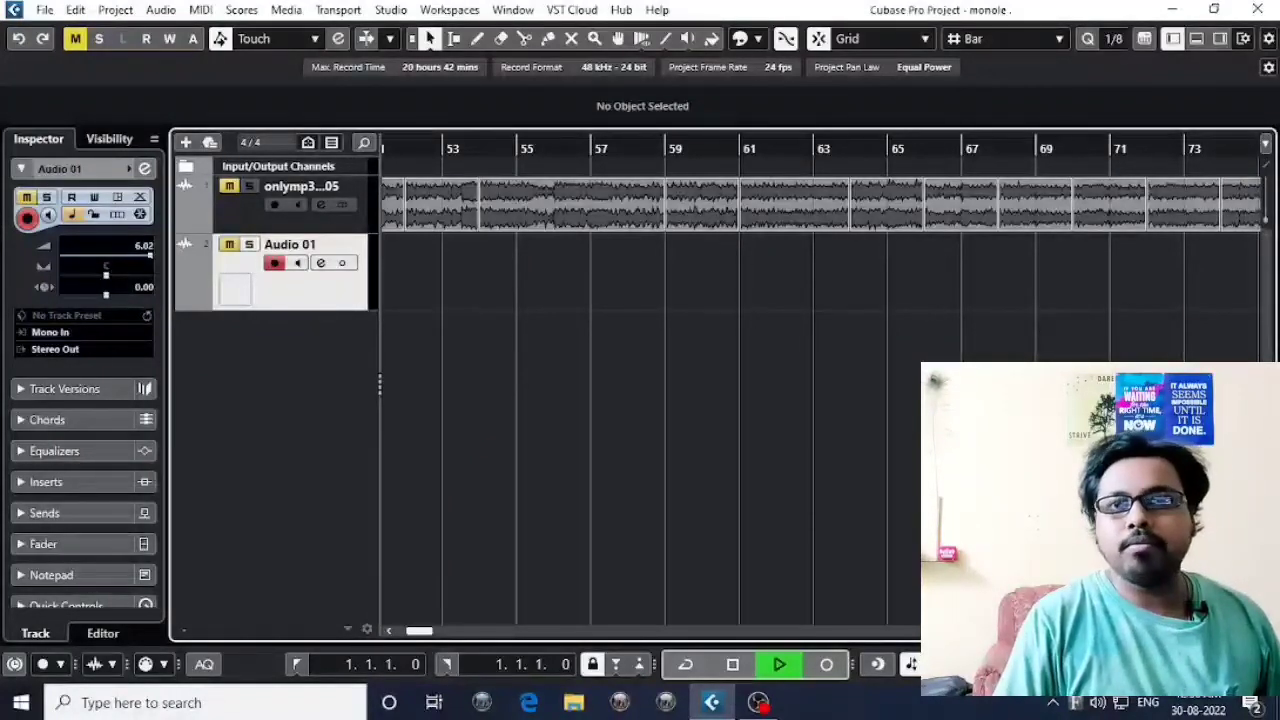
pyautogui.click(366, 40)
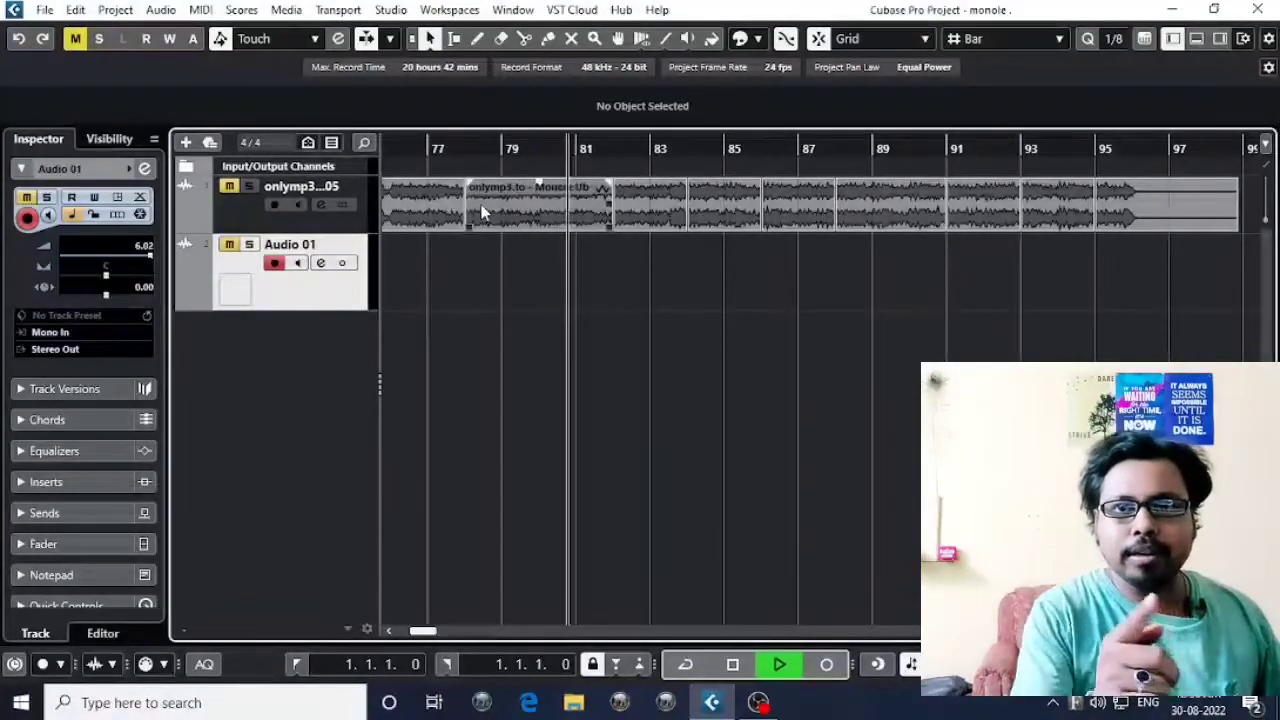
# Move the playback position to about bar 94 and stop playback.
pyautogui.moveTo(405, 143); pyautogui.dragTo(1129, 149)
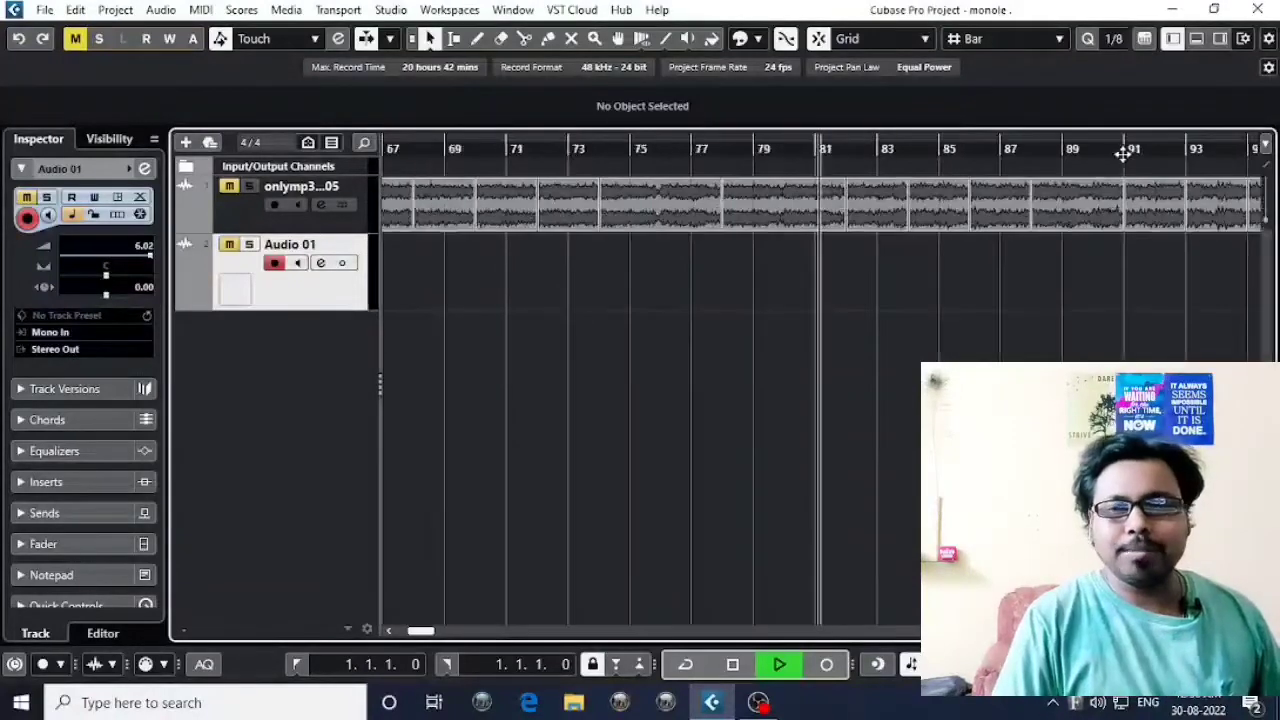
pyautogui.click(1208, 148)
pyautogui.press('space')
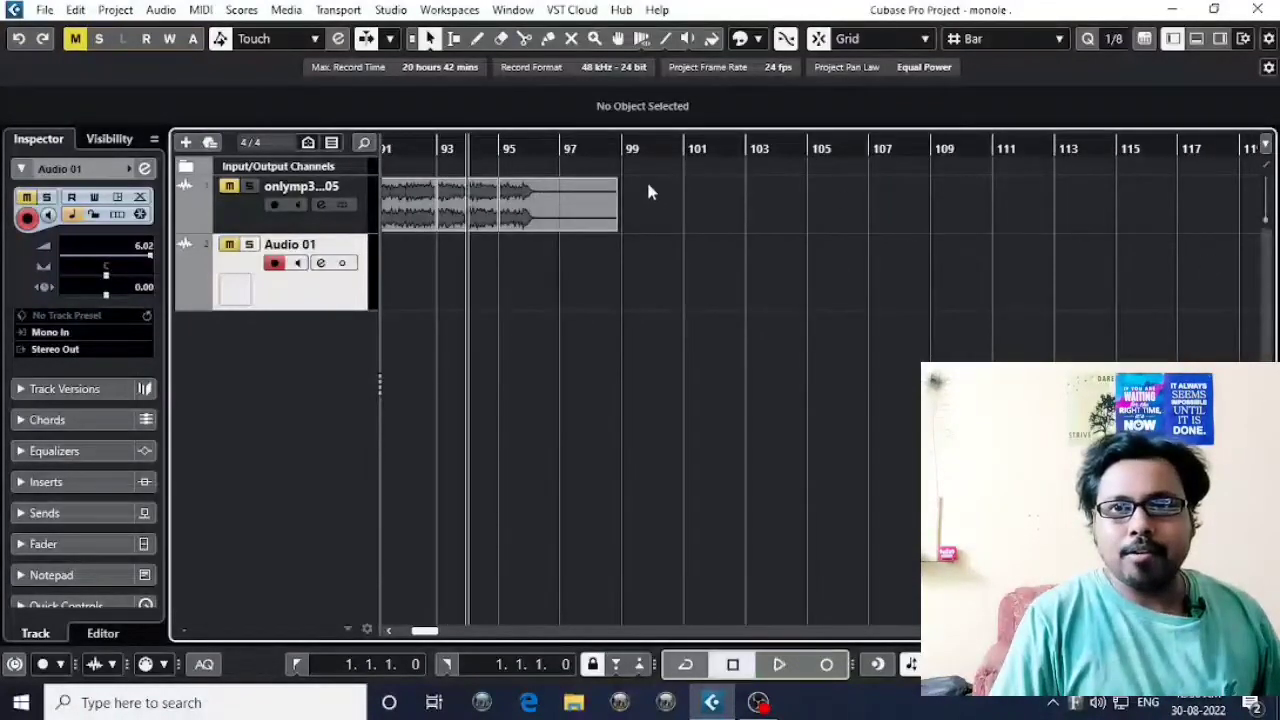
# Play from bar 79, move the playback position to about bar 82, and stop playback.
pyautogui.hscroll(-5, 1210, 318)
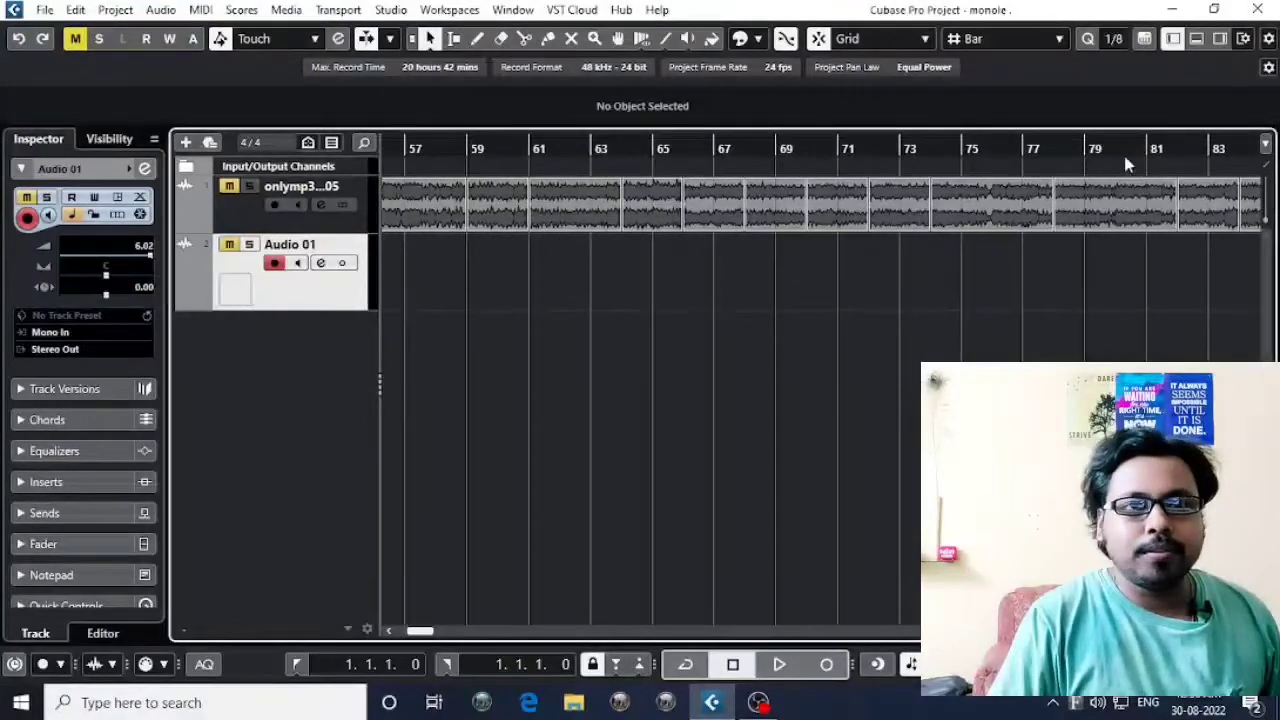
pyautogui.click(1115, 152)
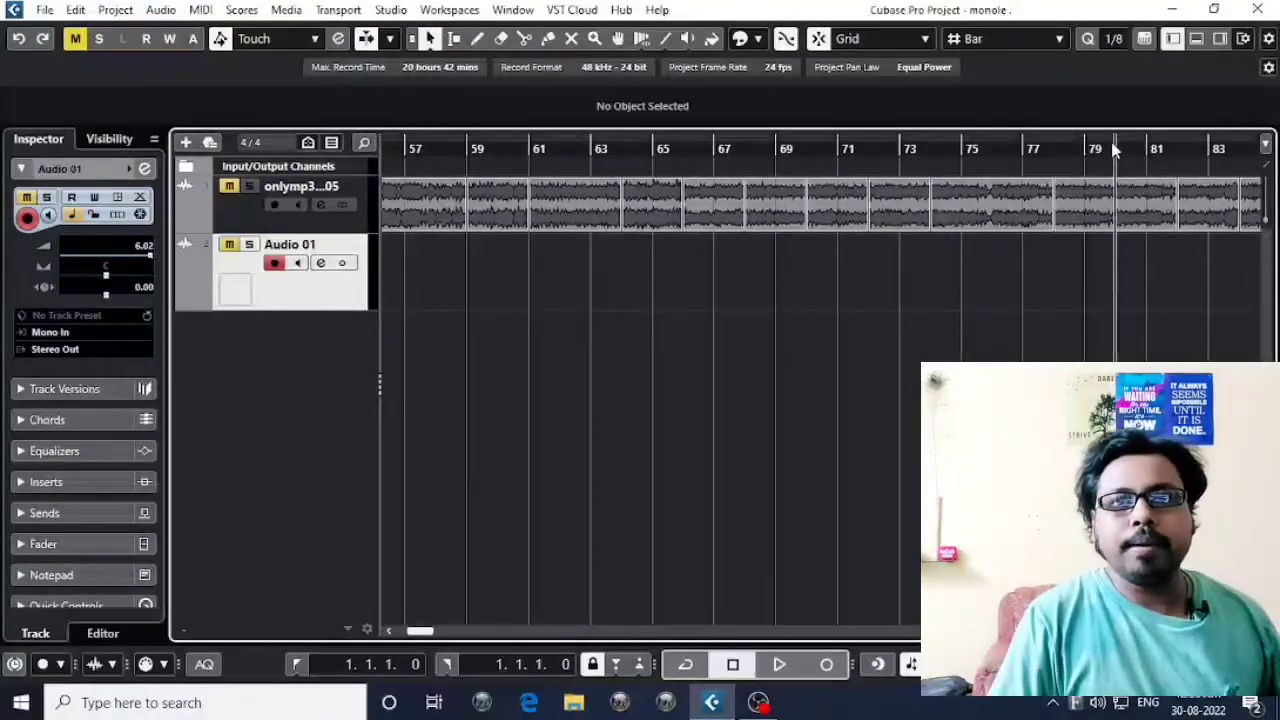
pyautogui.moveTo(1115, 150); pyautogui.dragTo(1084, 150)
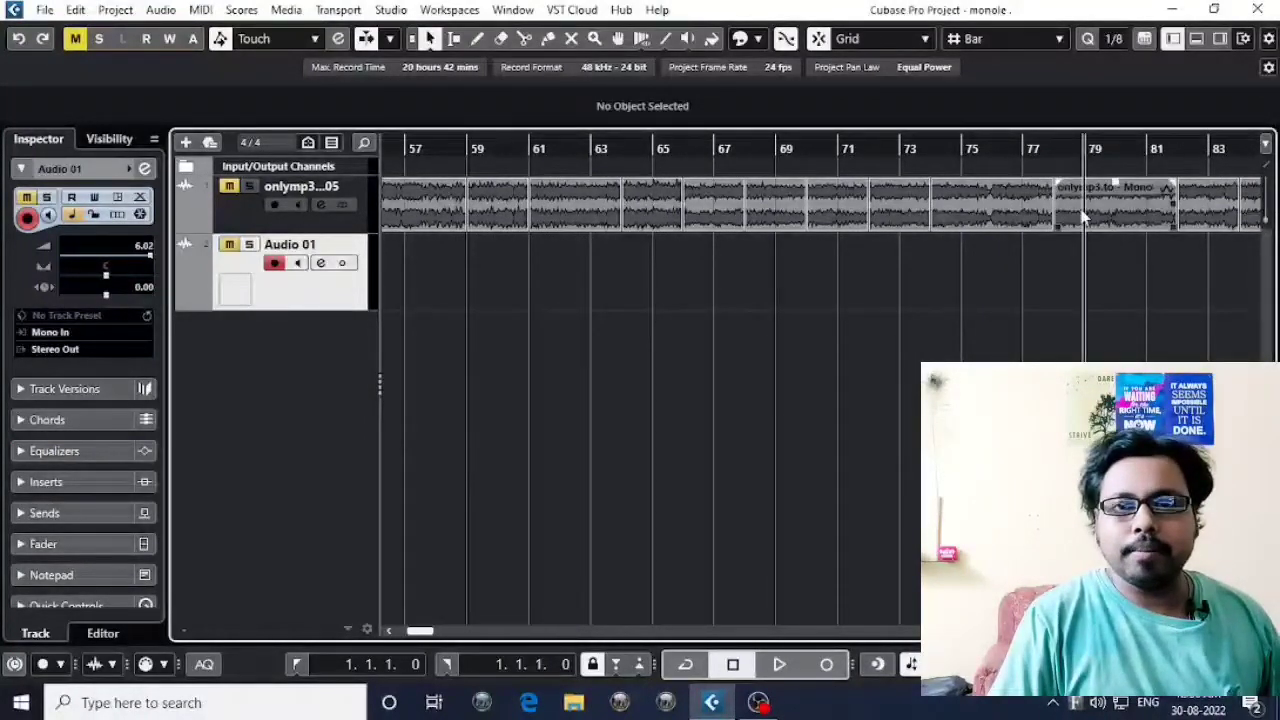
pyautogui.press('space')
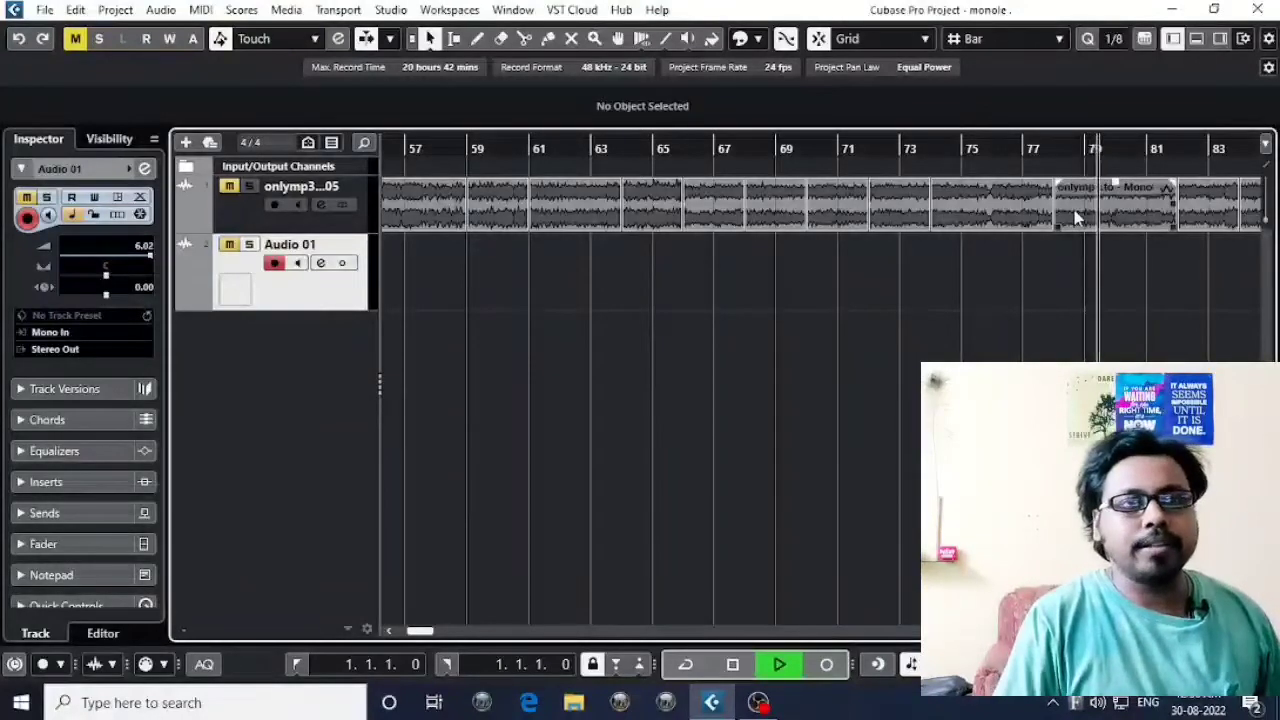
pyautogui.click(1186, 147)
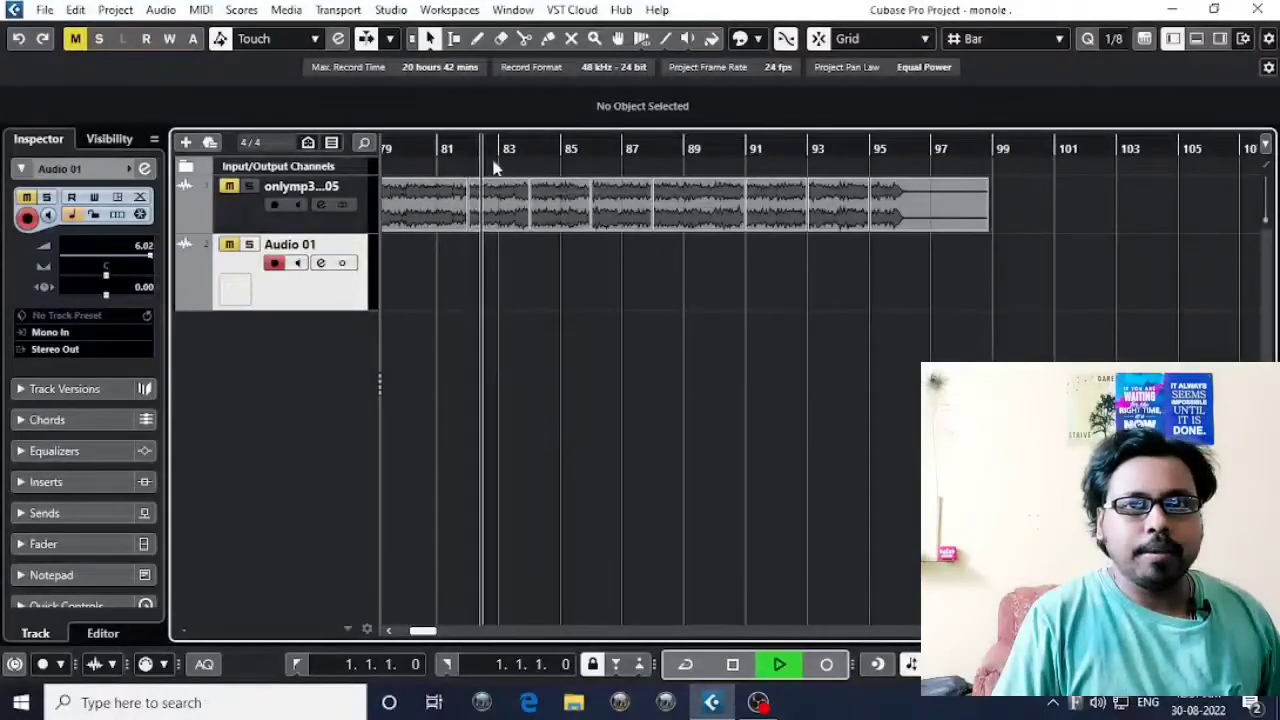
pyautogui.press('g')
pyautogui.press('g')
pyautogui.press('g')
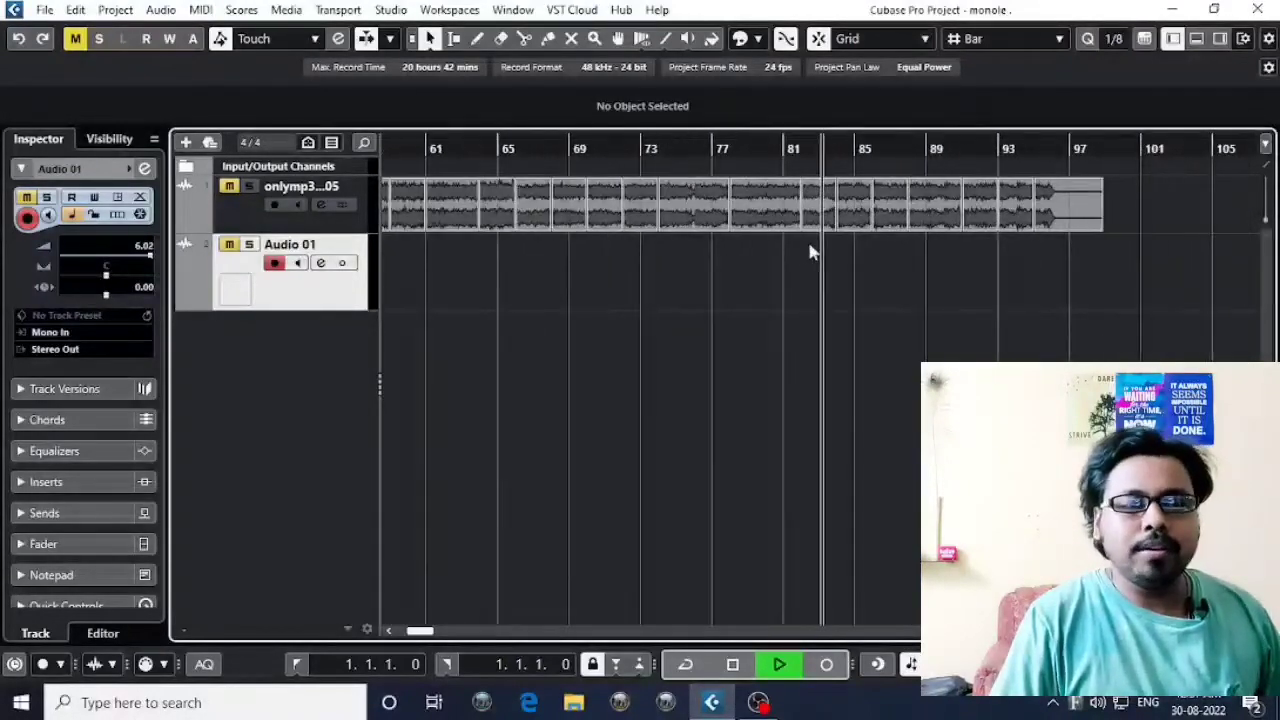
pyautogui.press('h')
pyautogui.press('space')
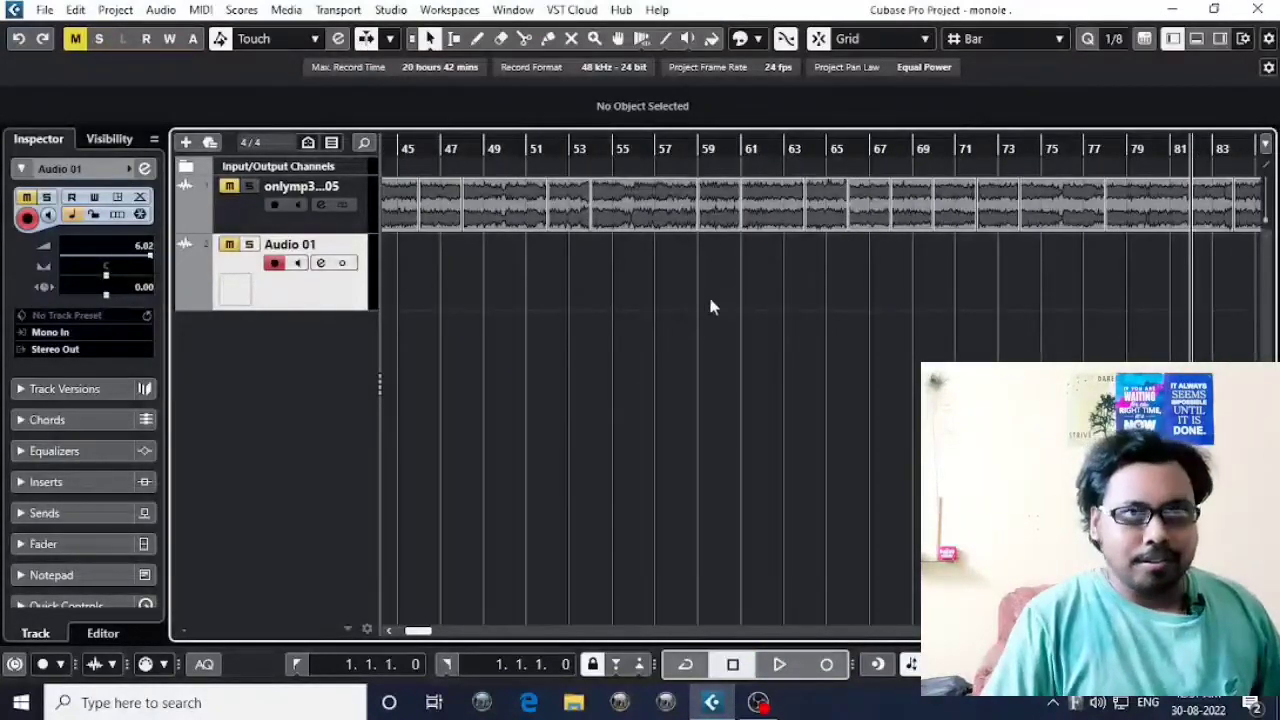
# Select the onlymp3 track and set the Object Selection tool to Sizing Applies Time Stretch.
pyautogui.click(429, 38)
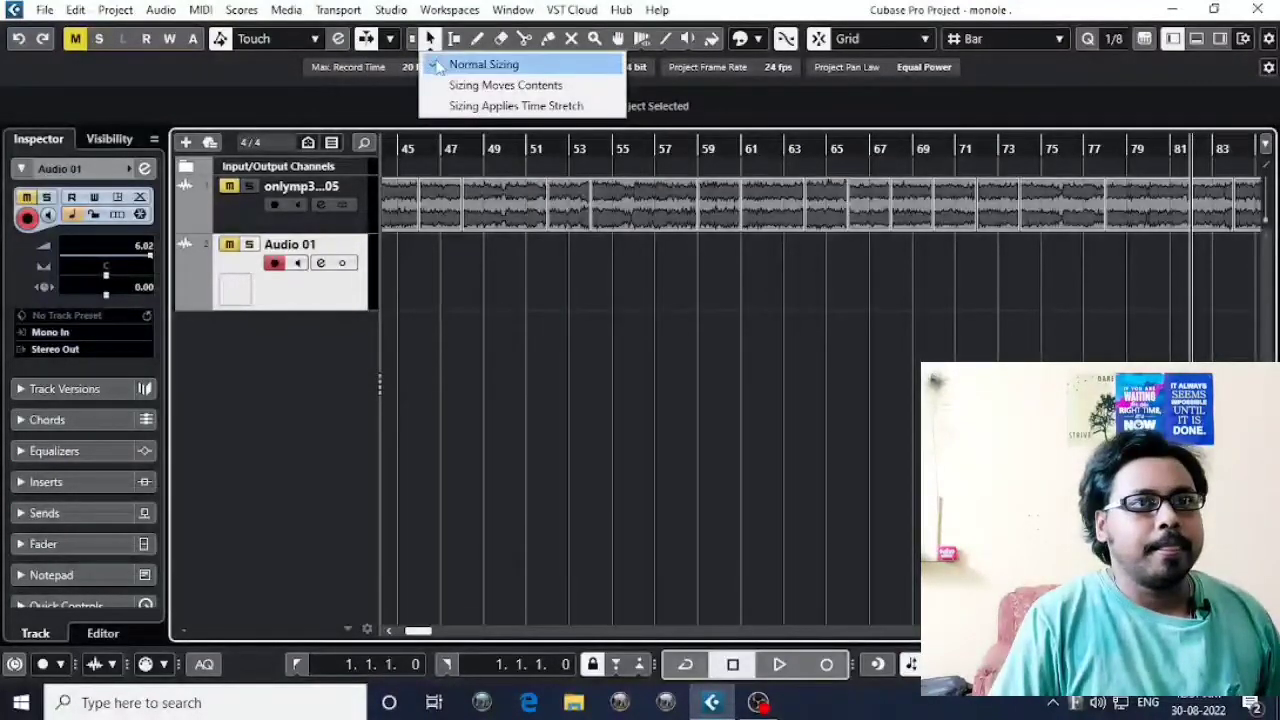
pyautogui.click(528, 280)
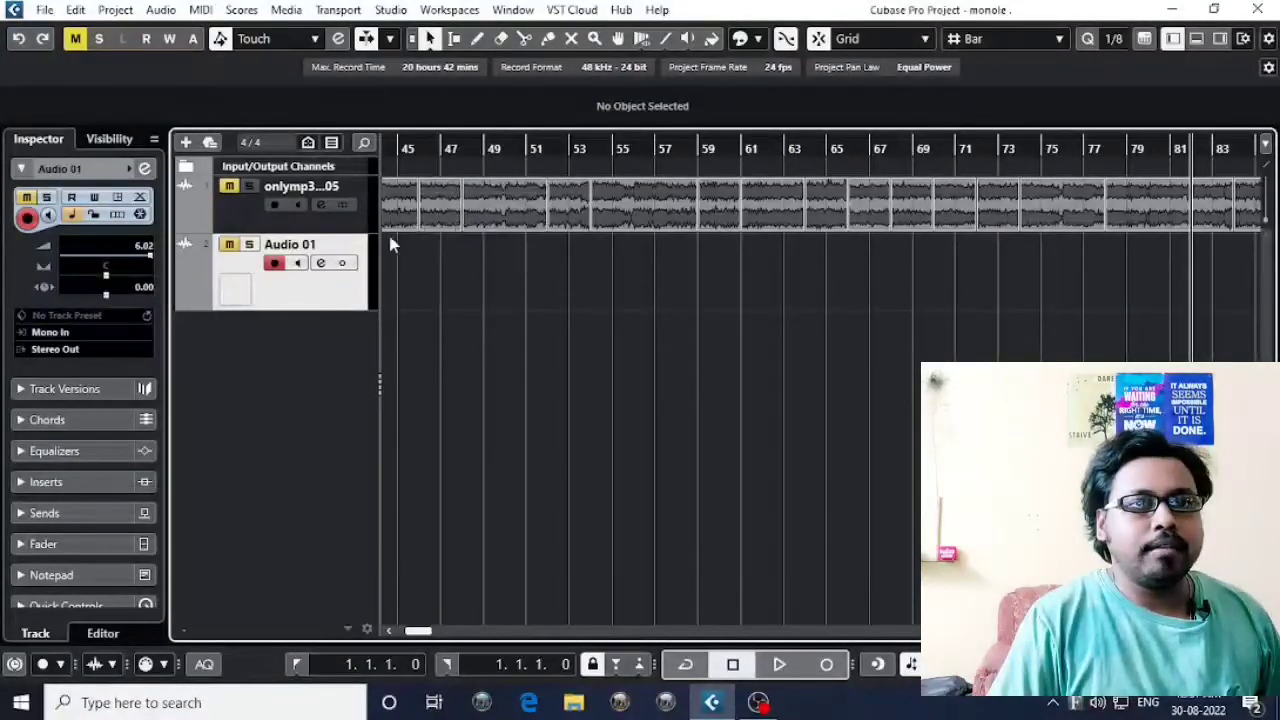
pyautogui.click(262, 226)
pyautogui.click(428, 38)
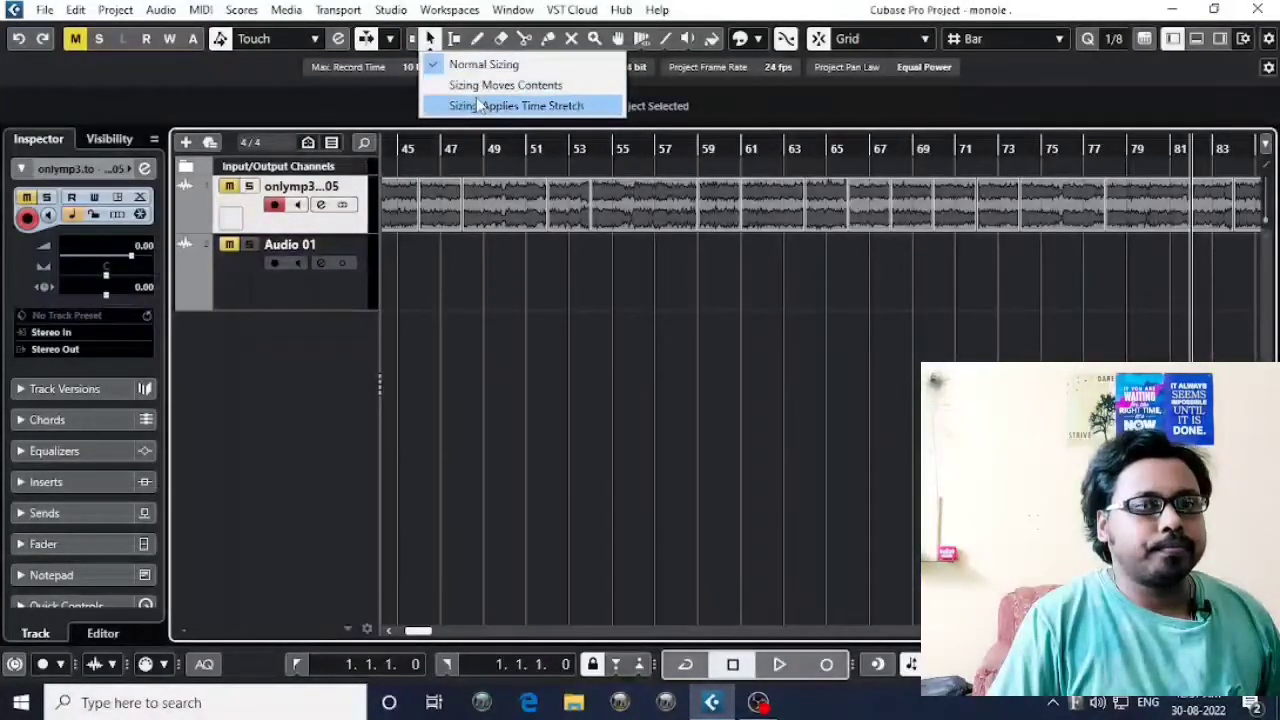
pyautogui.click(483, 105)
# Select the last Audio 01_02 event on the Audio 01 track and place the playhead at its start, bar 20.
pyautogui.press('g')
pyautogui.press('g')
pyautogui.press('g')
pyautogui.press('g')
pyautogui.press('g')
pyautogui.press('g')
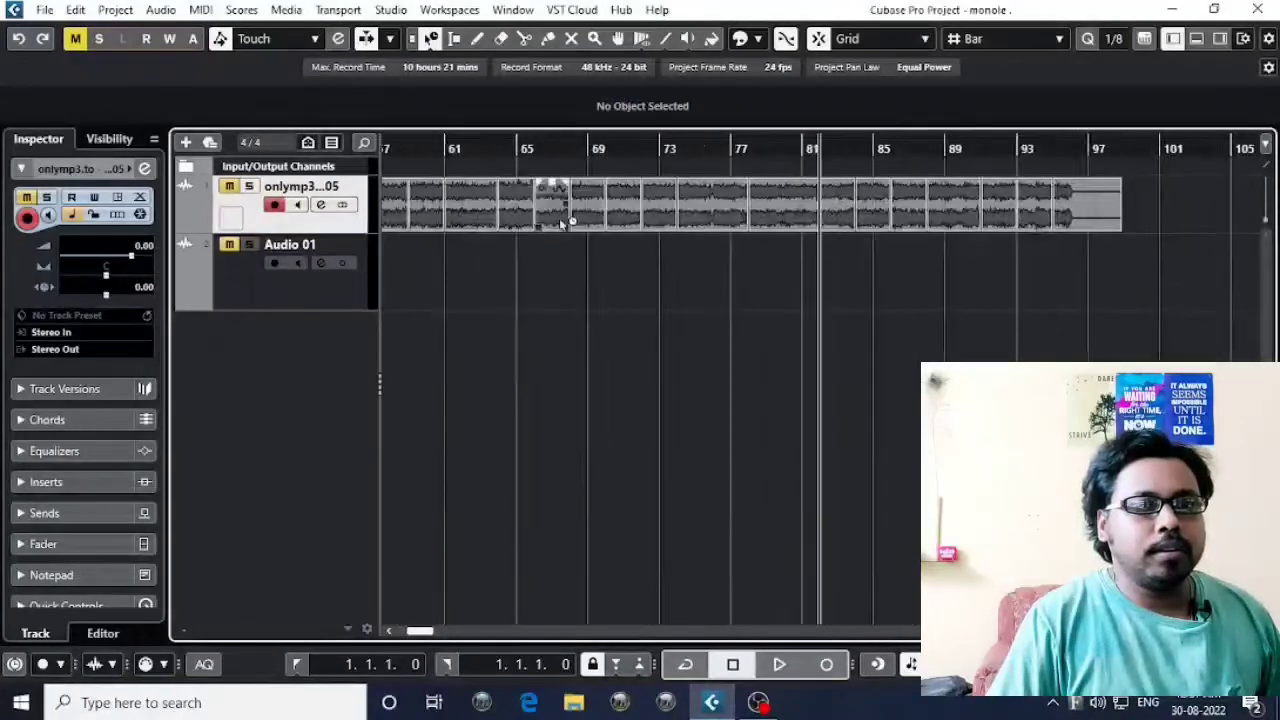
pyautogui.click(510, 258)
pyautogui.press('h')
pyautogui.click(574, 288)
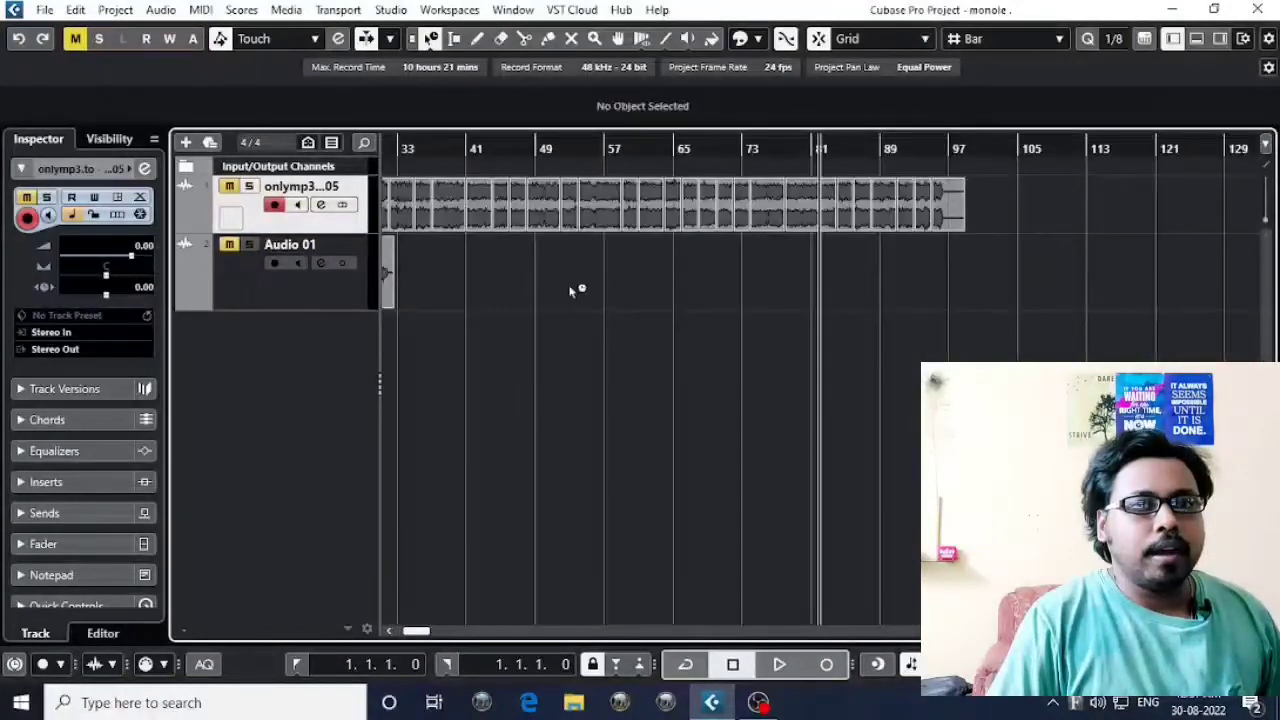
pyautogui.press('h')
pyautogui.press('h')
pyautogui.hscroll(-5, 786, 334)
pyautogui.click(549, 263)
pyautogui.moveTo(501, 148); pyautogui.dragTo(482, 190)
pyautogui.press('g')
pyautogui.hscroll(-2, 477, 308)
pyautogui.hscroll(3, 477, 308)
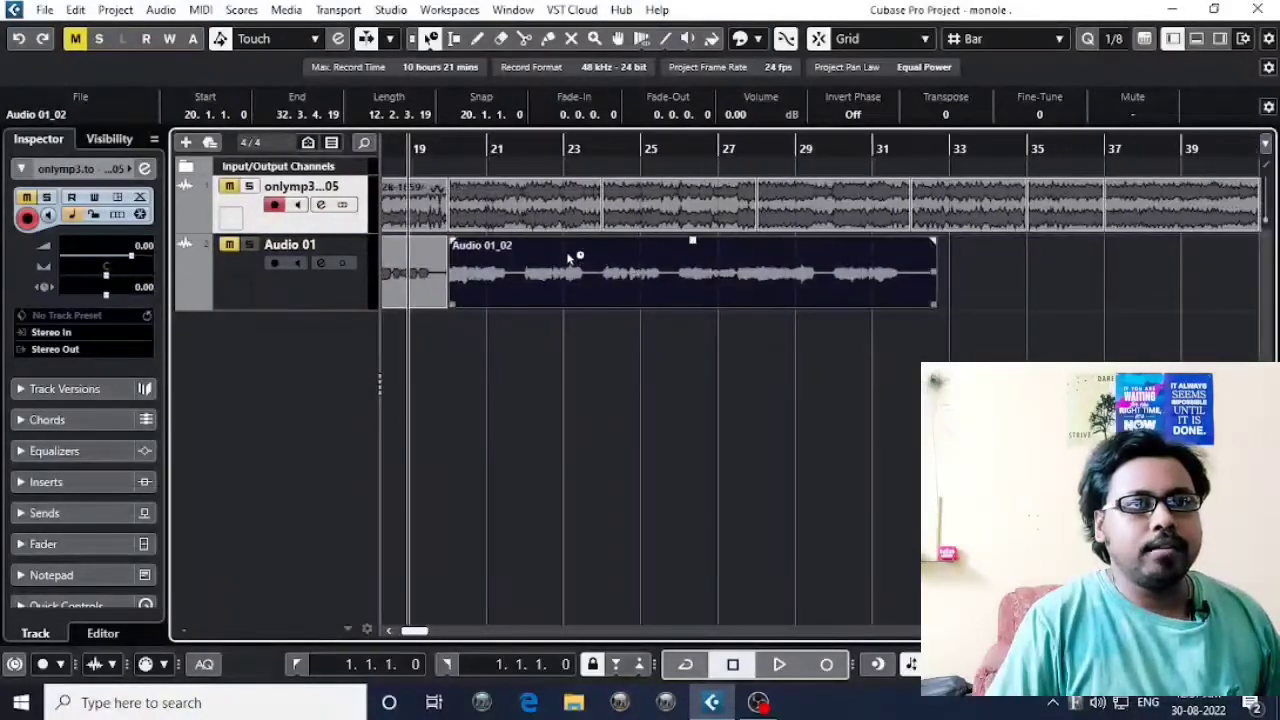
pyautogui.click(446, 150)
# Split the selected Audio 01_02 event at bar 22 and select the part before the cut.
pyautogui.press('h')
pyautogui.press('h')
pyautogui.hscroll(2, 771, 280)
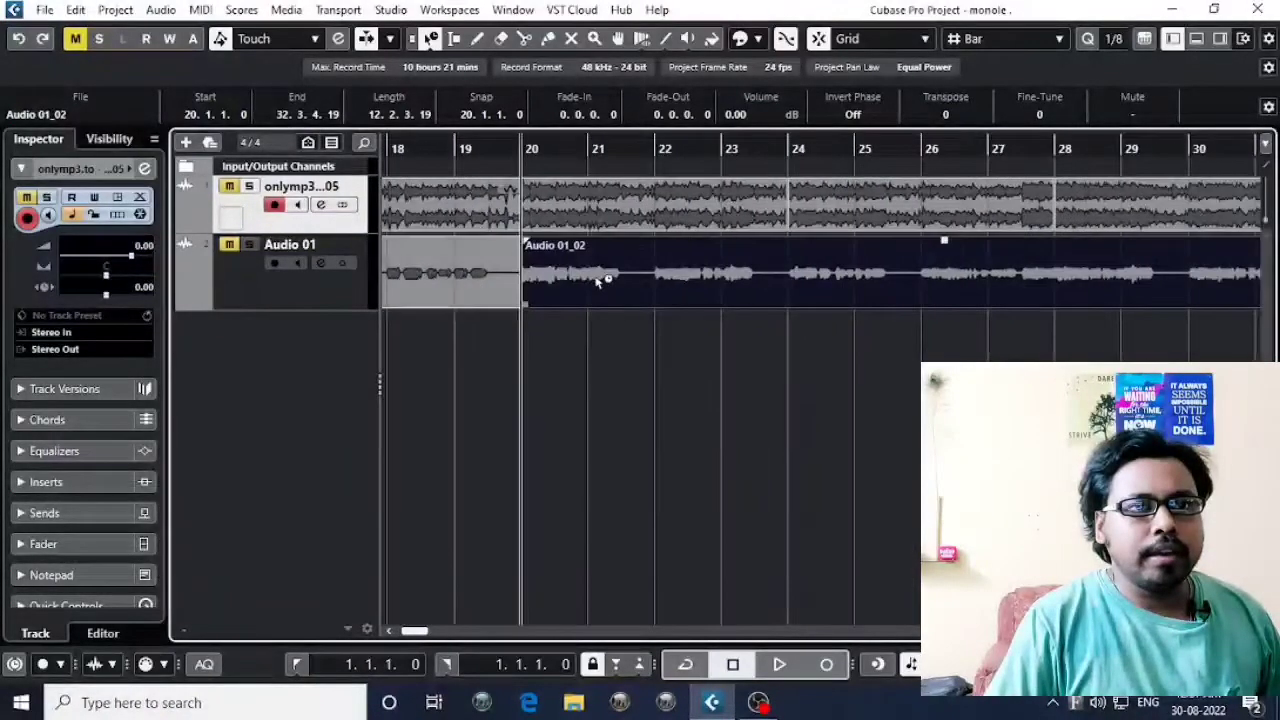
pyautogui.click(633, 280)
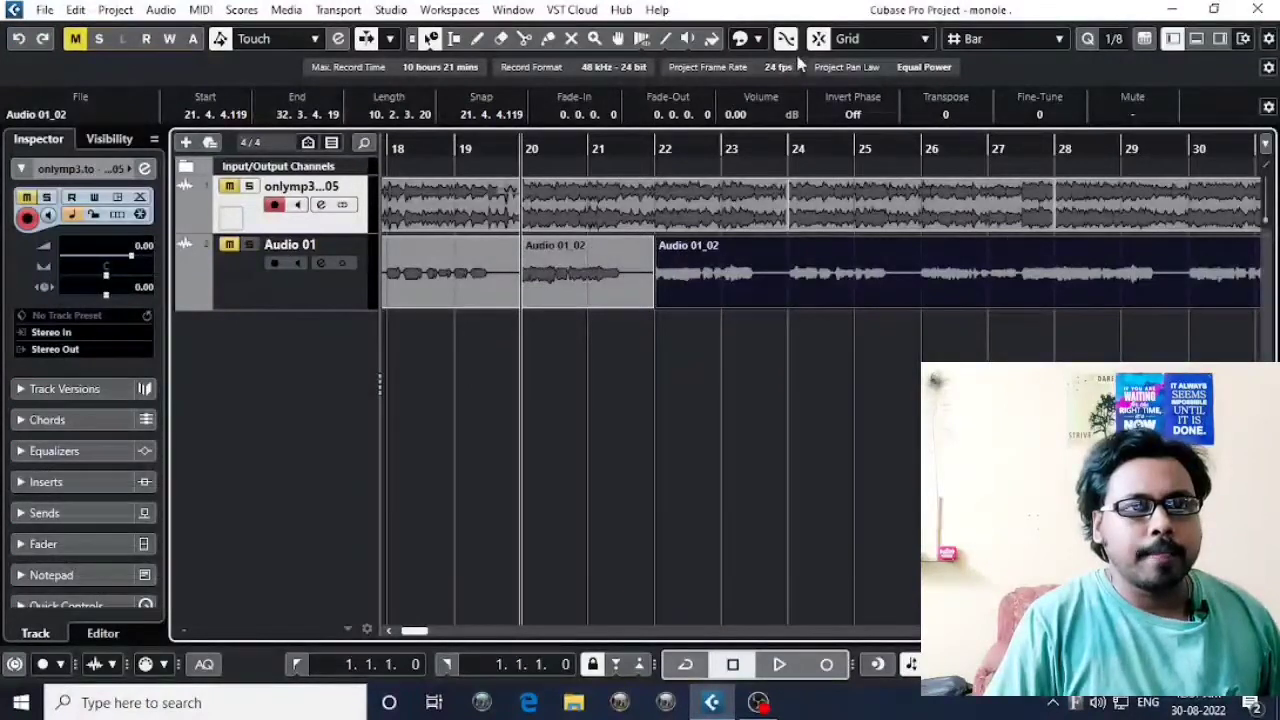
pyautogui.click(573, 287)
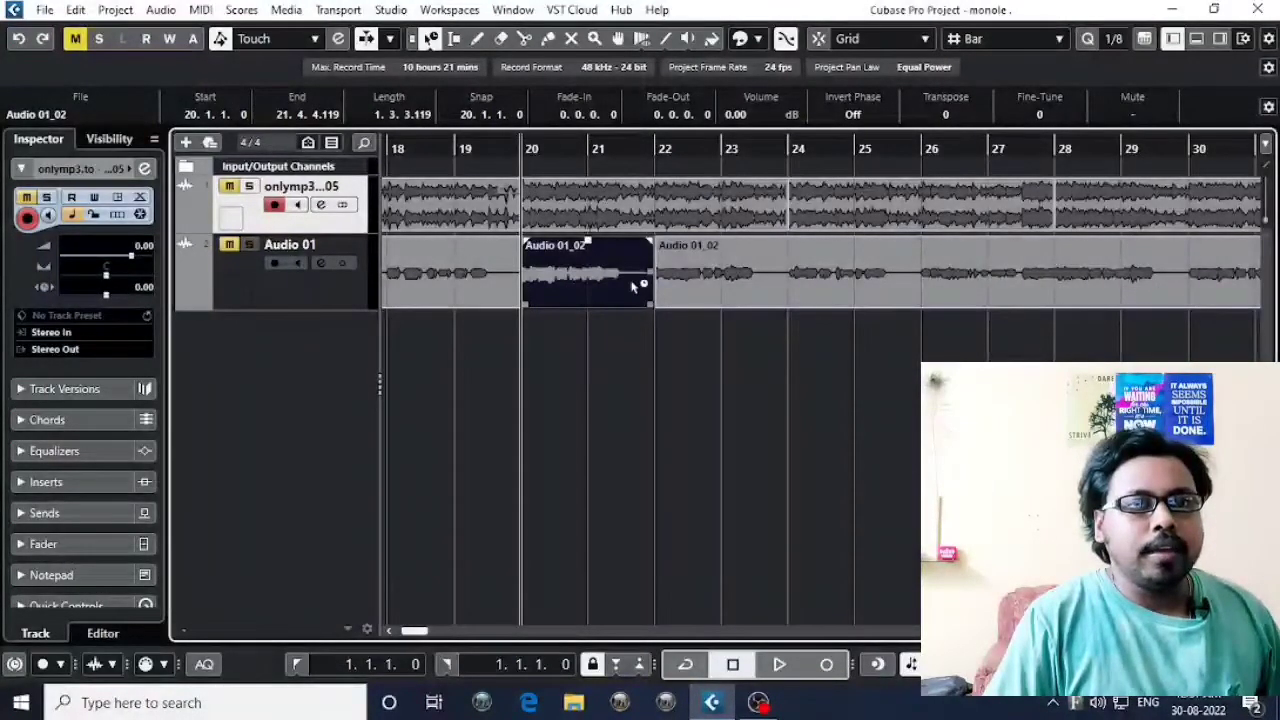
# Place the playhead where the audible waveform ends inside the selected event, about midway between bars 21 and 22.
pyautogui.press('h')
pyautogui.press('h')
pyautogui.press('h')
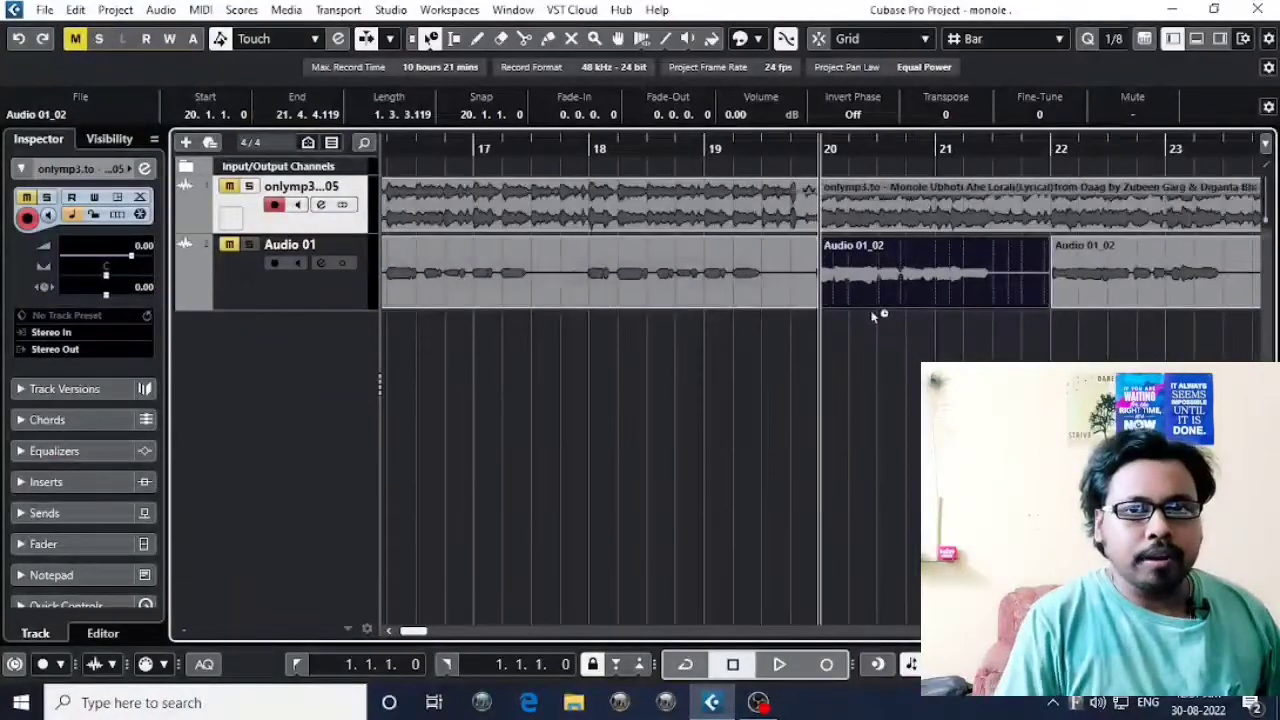
pyautogui.moveTo(874, 311); pyautogui.dragTo(576, 315)
pyautogui.moveTo(688, 149); pyautogui.dragTo(690, 167)
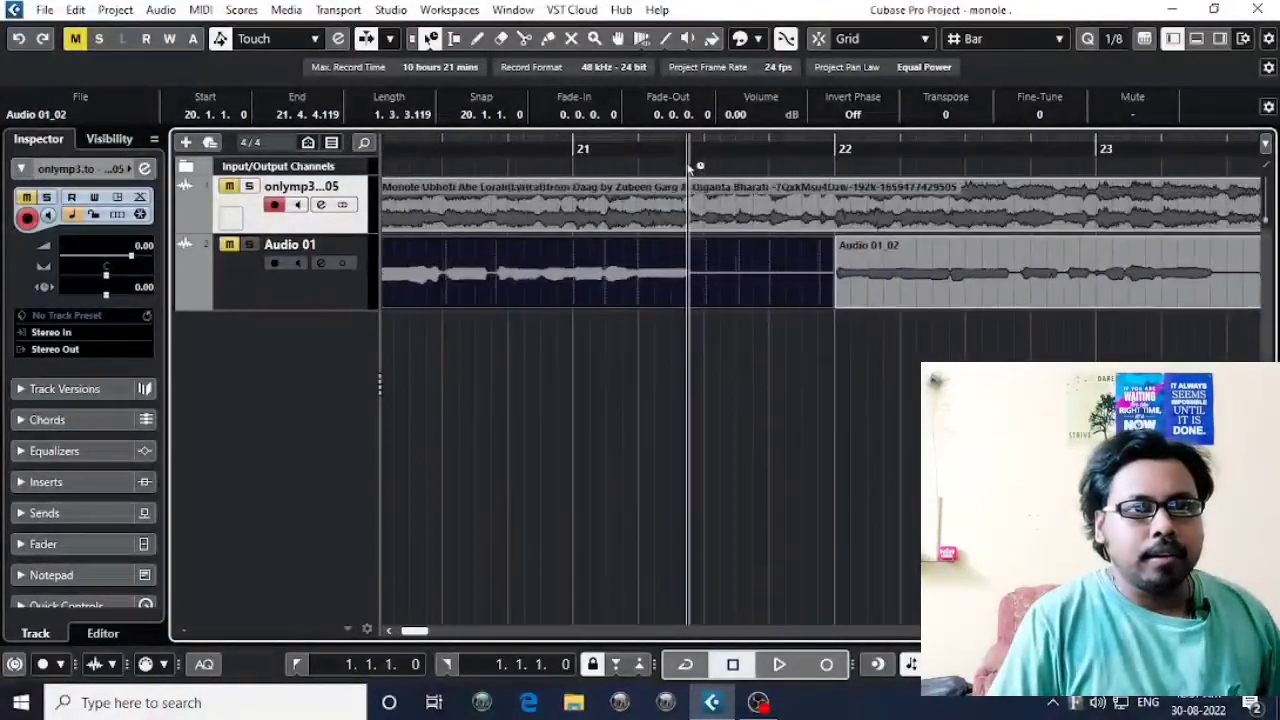
pyautogui.press('g')
pyautogui.press('g')
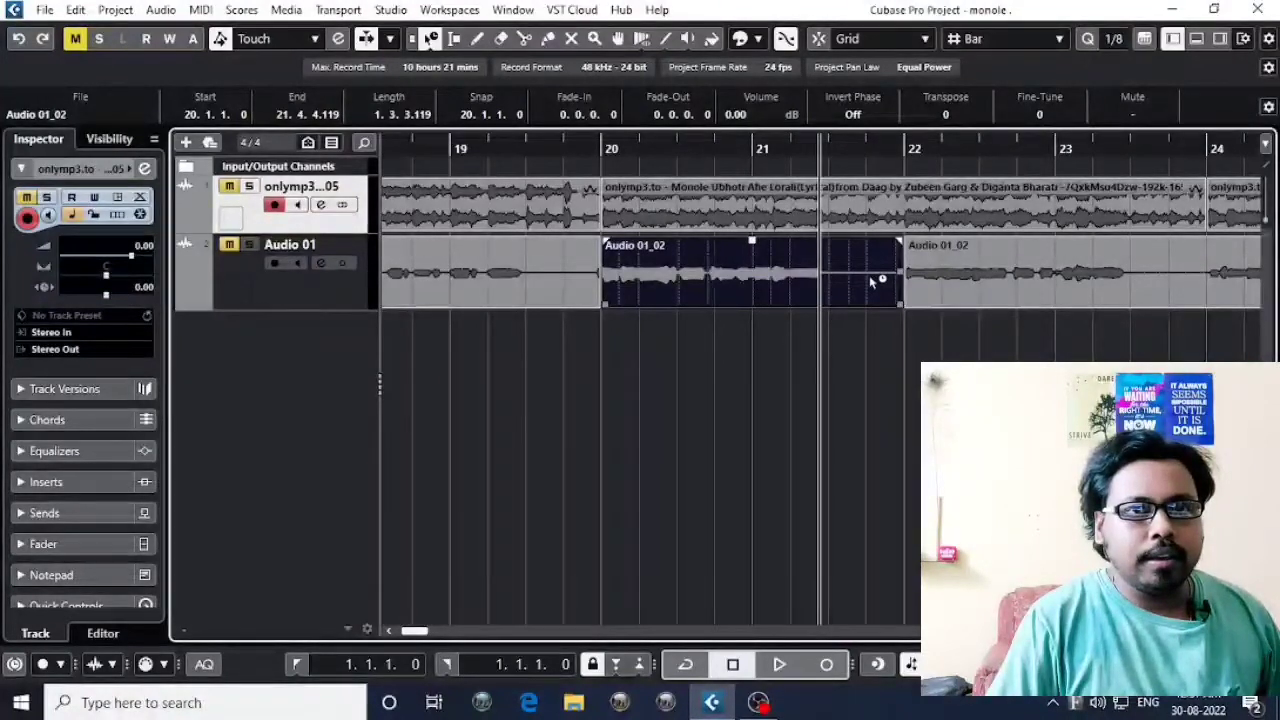
pyautogui.moveTo(870, 278); pyautogui.dragTo(751, 285)
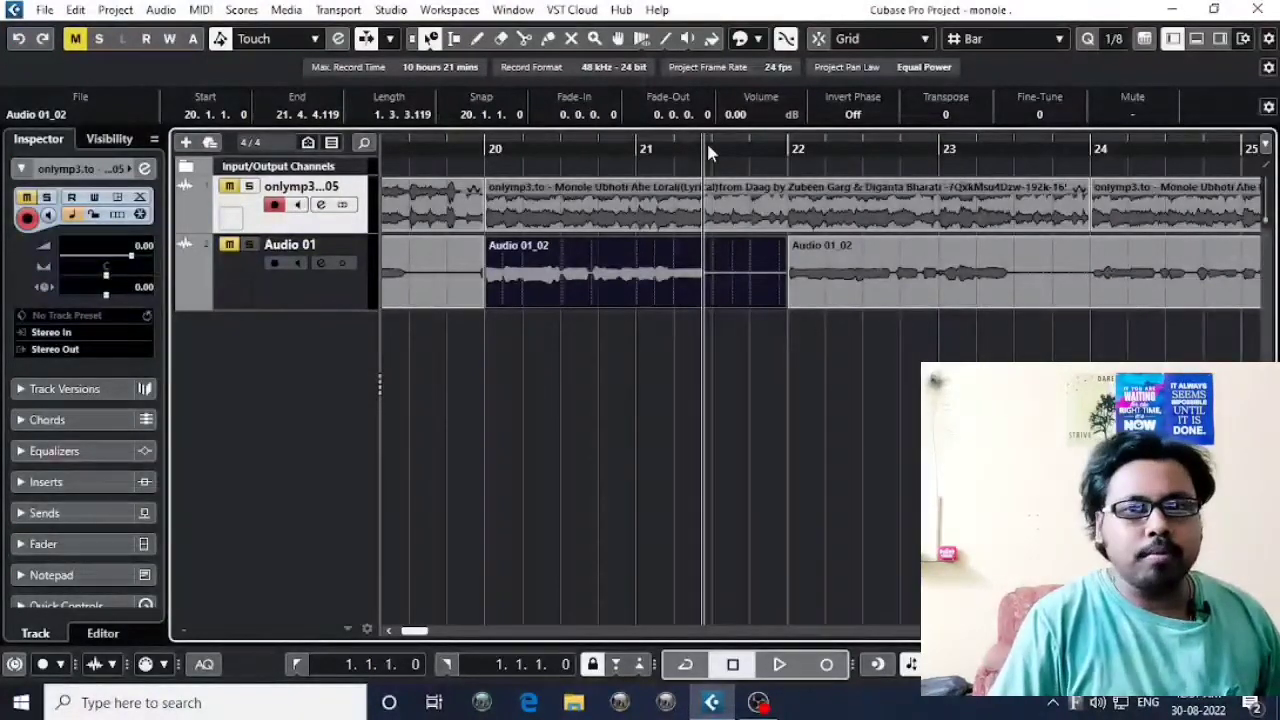
# Mark the event's start at bar 20 and its waveform's end near bar 21.5 with the playhead, and deselect the event.
pyautogui.click(492, 150)
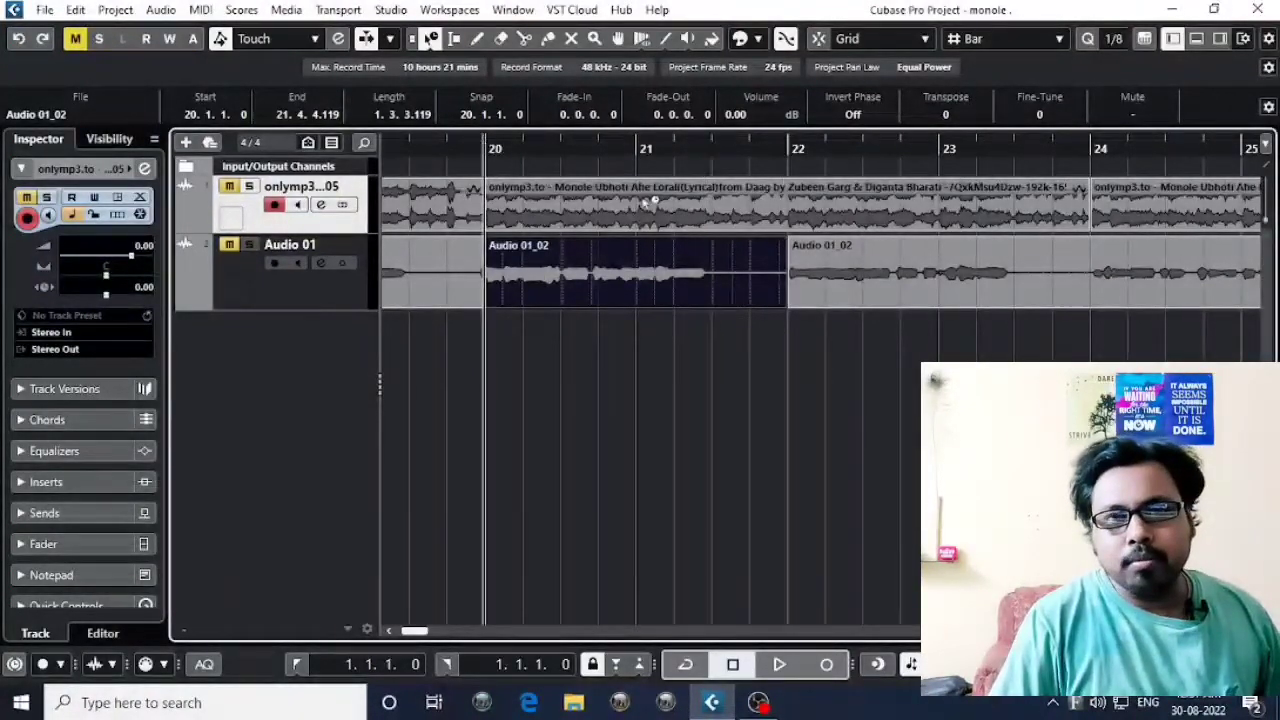
pyautogui.click(688, 152)
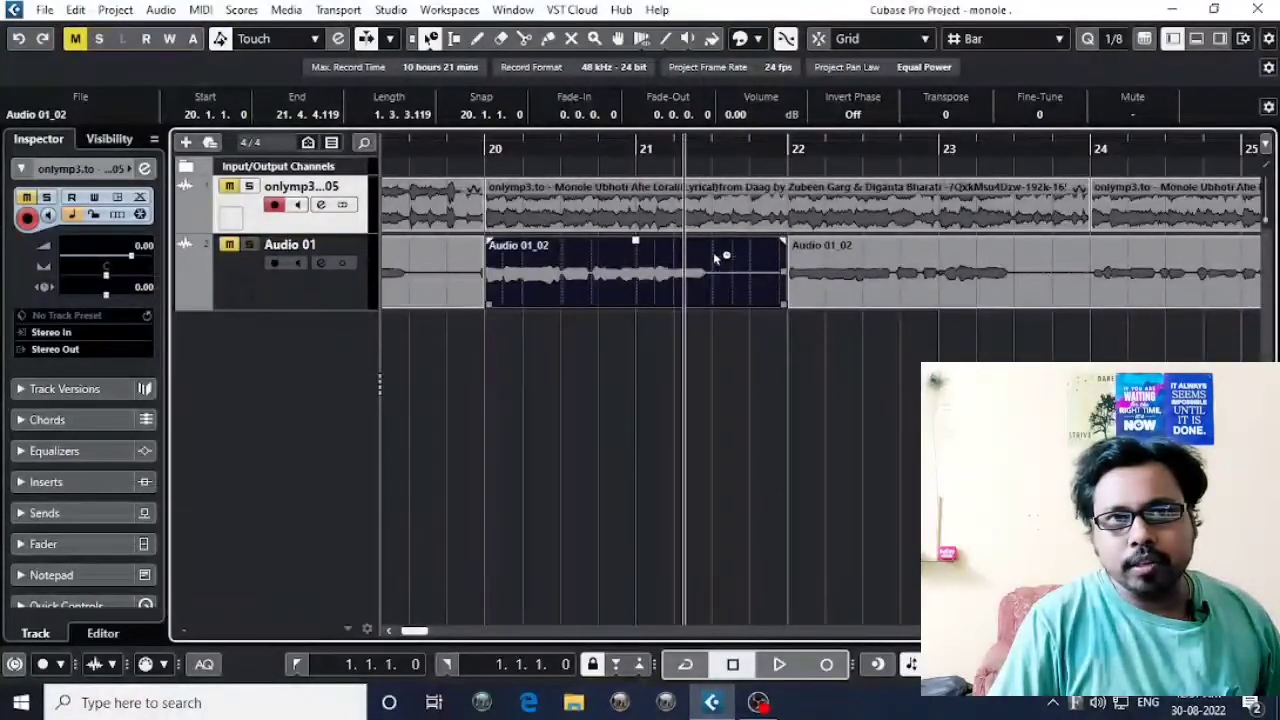
pyautogui.moveTo(702, 146); pyautogui.dragTo(706, 147)
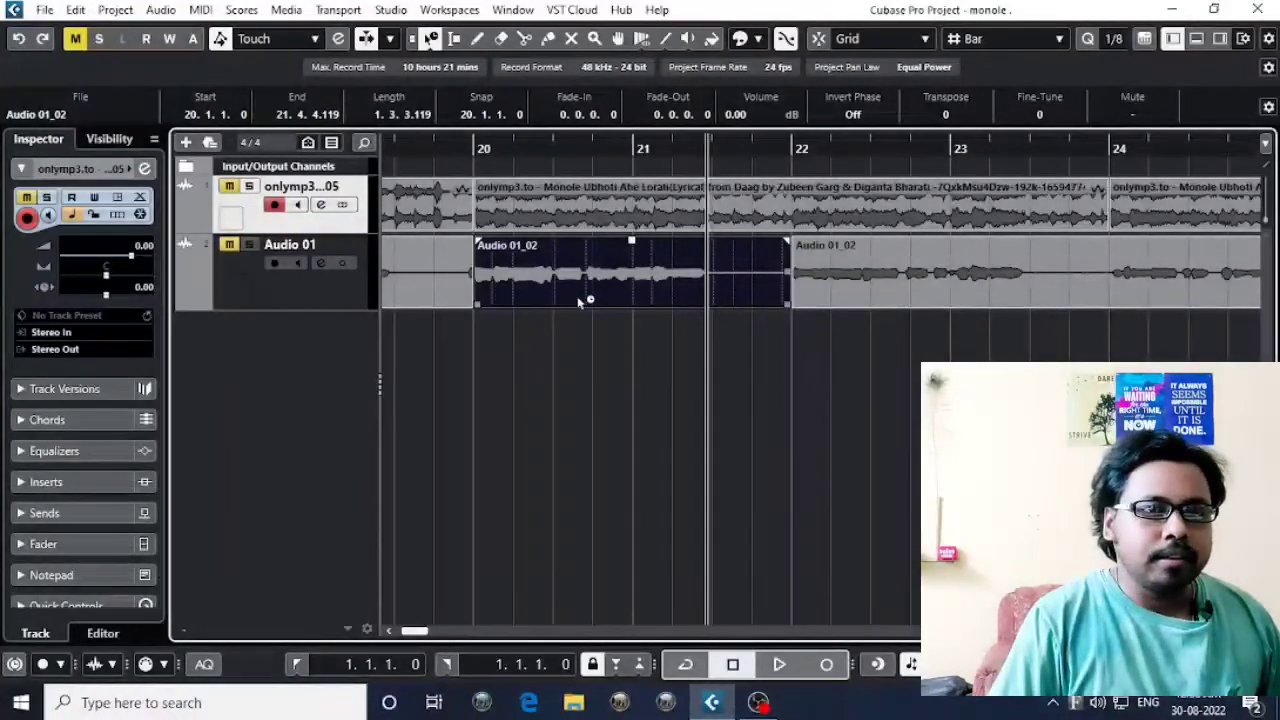
pyautogui.click(500, 375)
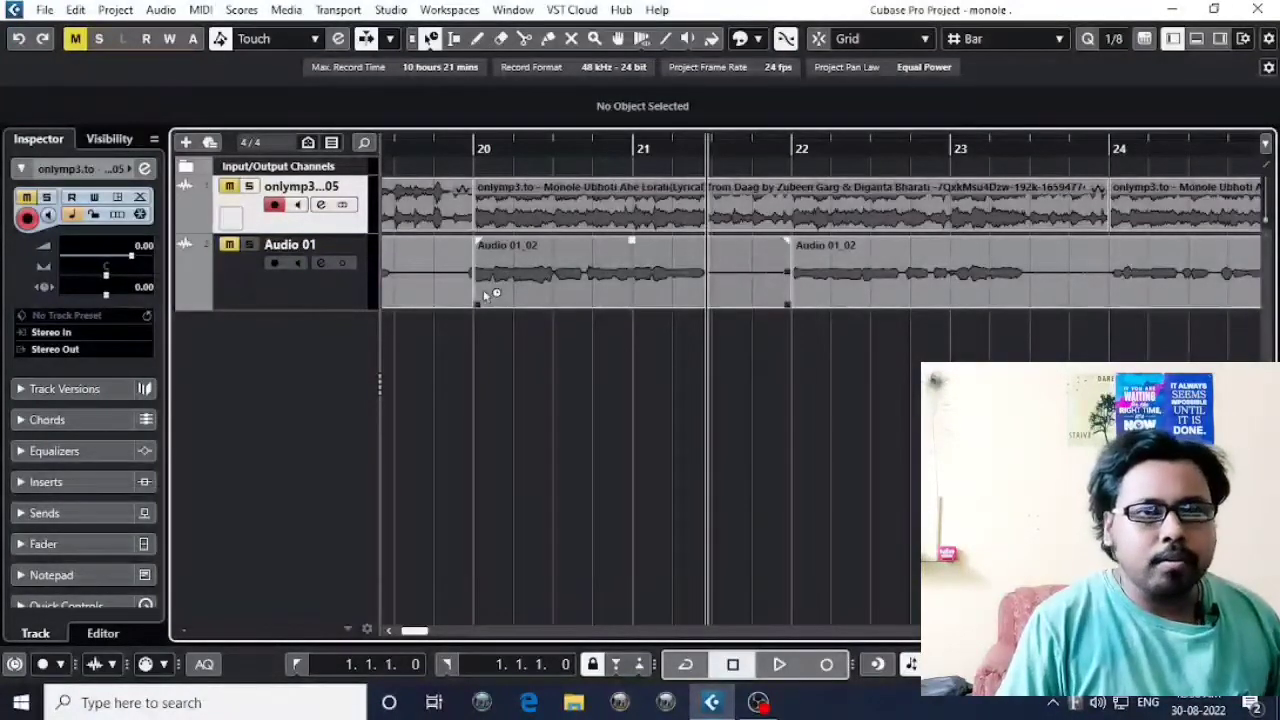
# Select the Audio 01_02 event between bars 20 and 22 and place the playhead inside its silent tail, at about bar 21.75.
pyautogui.click(470, 148)
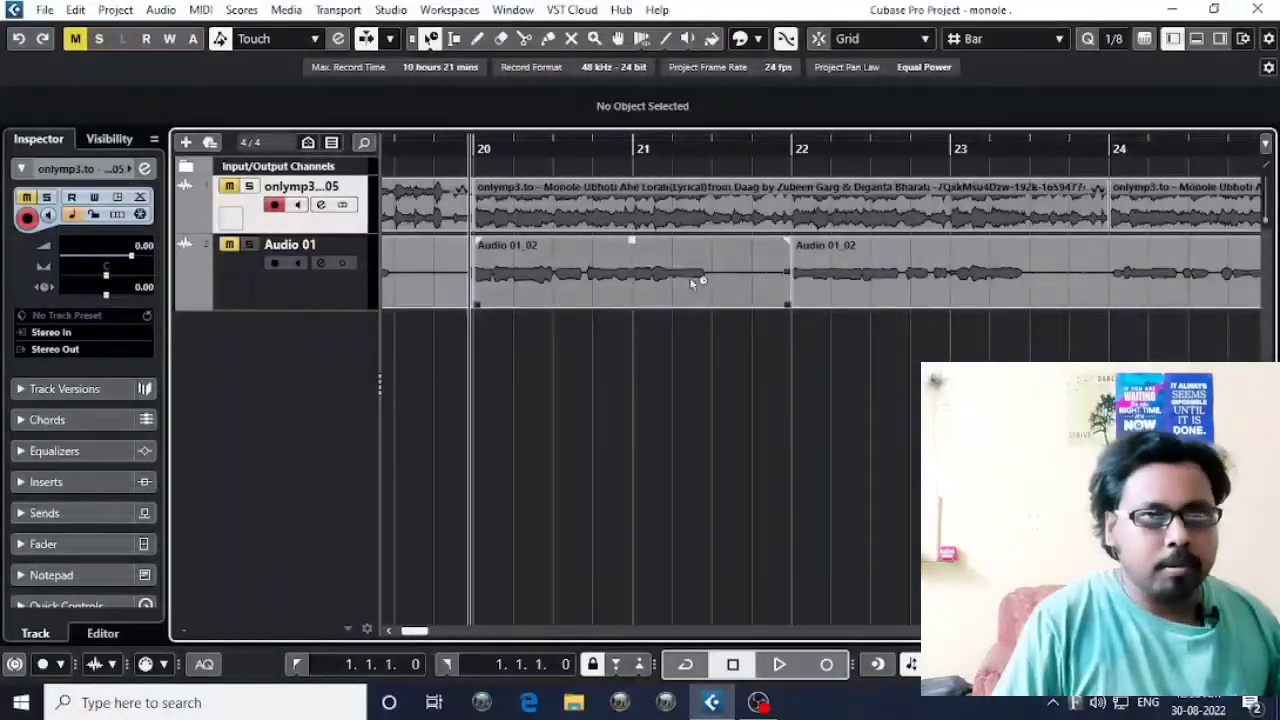
pyautogui.click(678, 148)
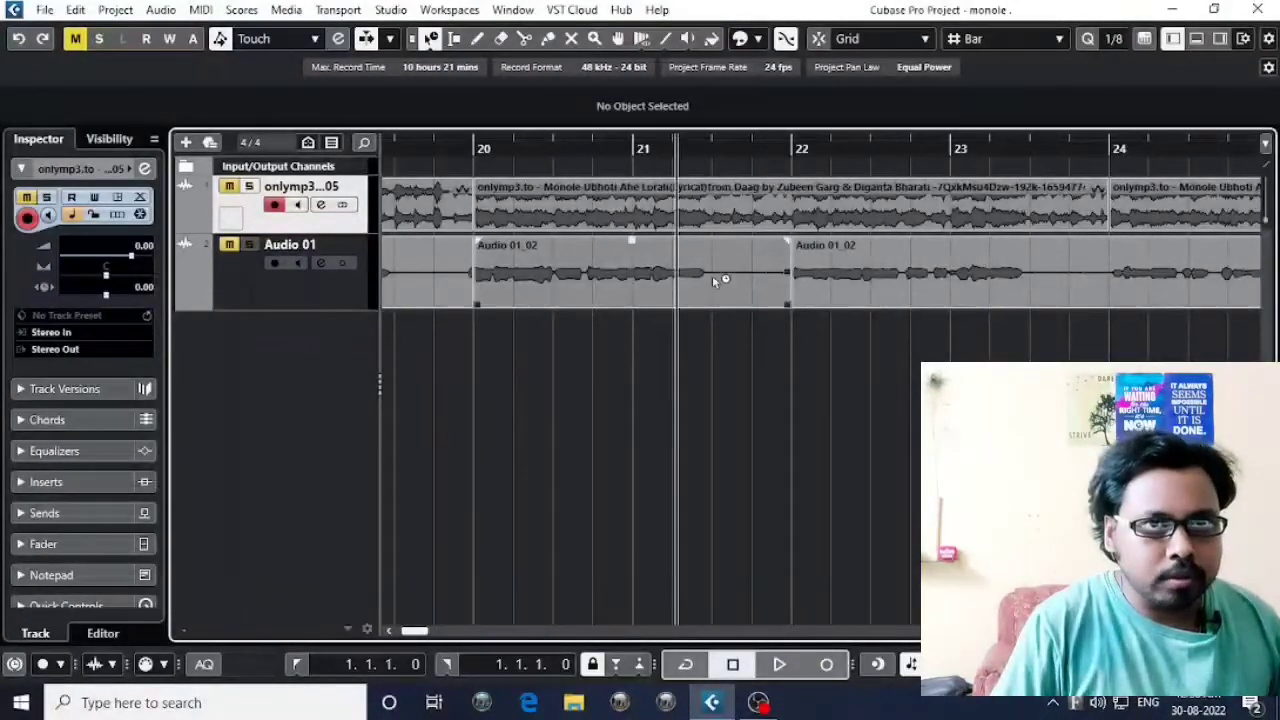
pyautogui.click(764, 276)
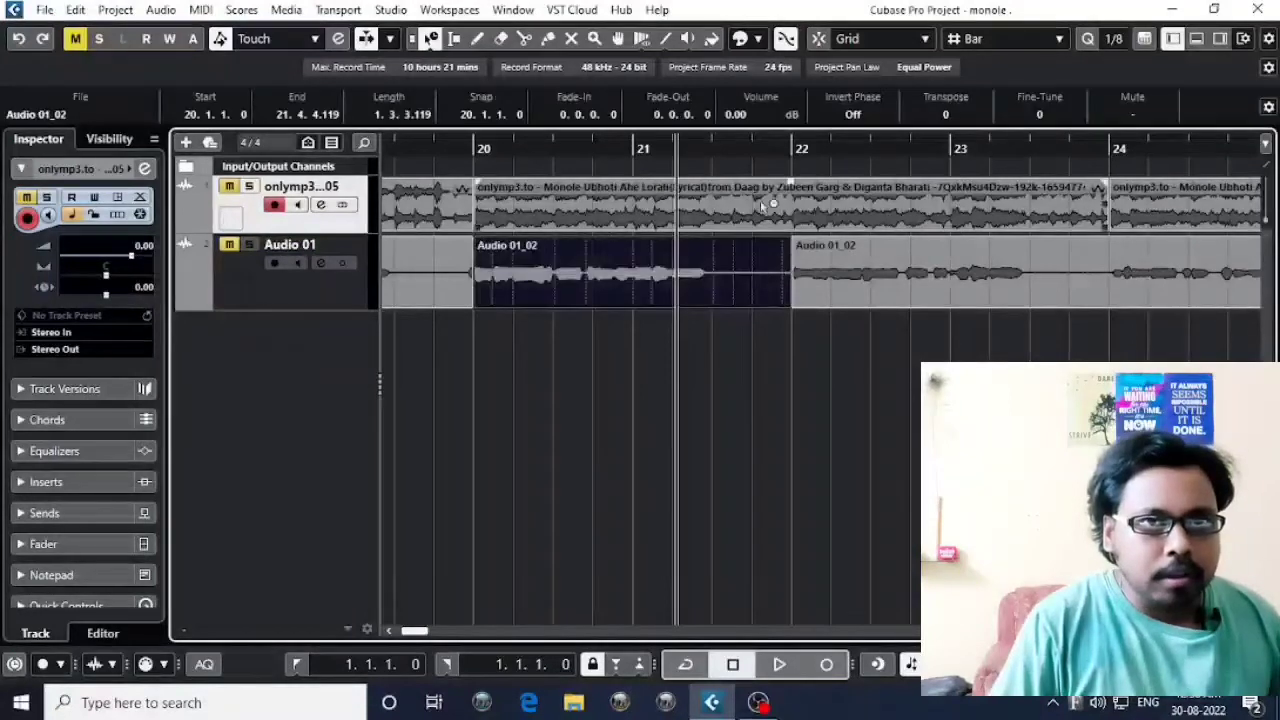
pyautogui.click(752, 150)
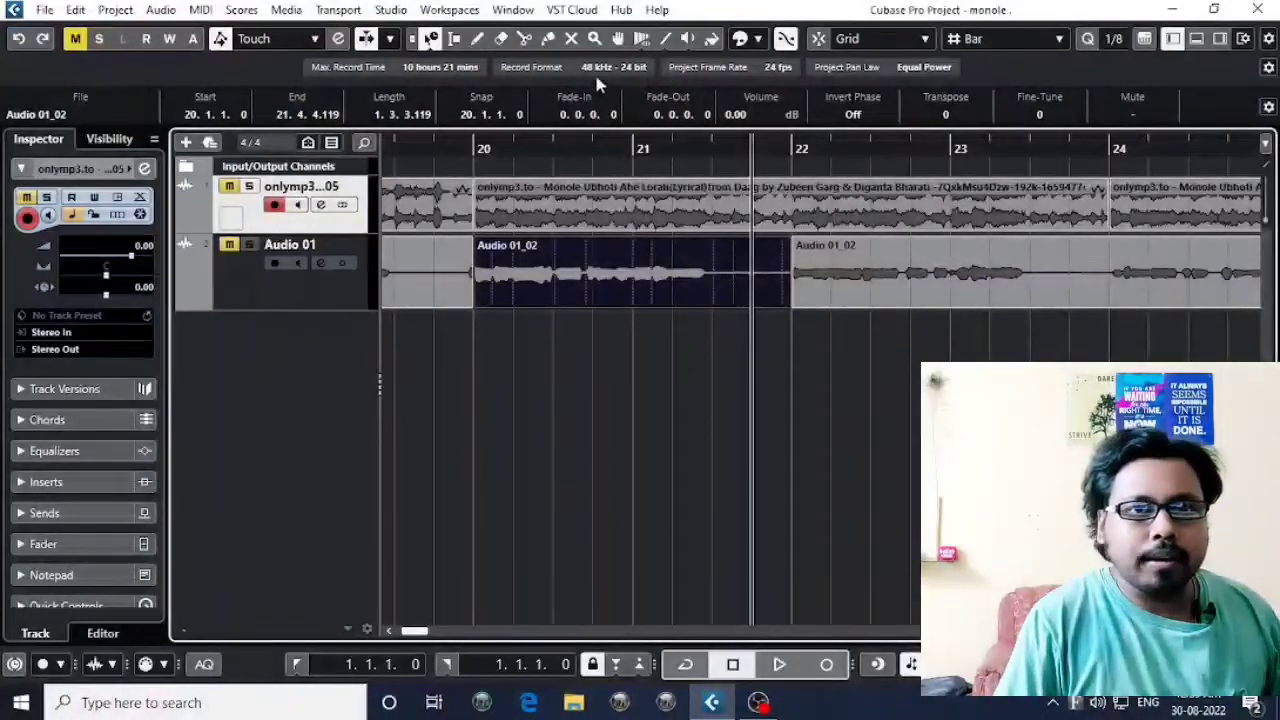
# Set the selection tool to Sizing Applies Time Stretch and stretch the selected event's end to about 22.2.1.66.
pyautogui.click(430, 38)
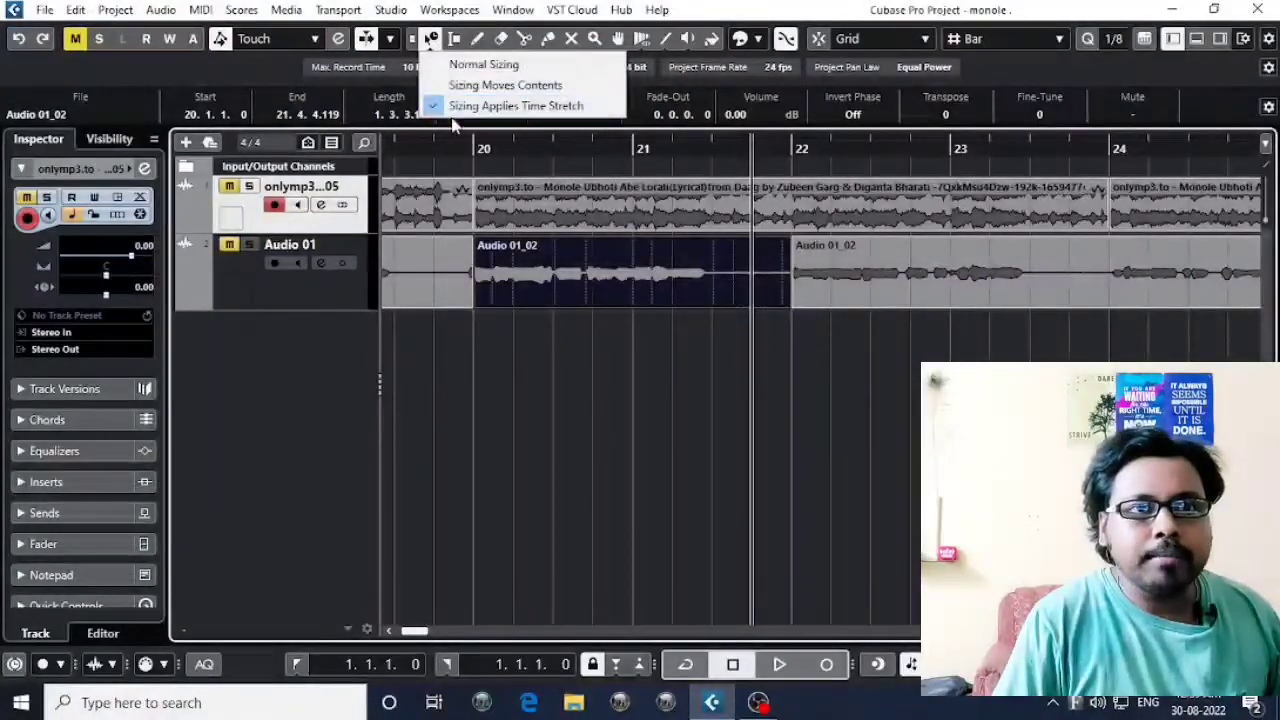
pyautogui.click(565, 106)
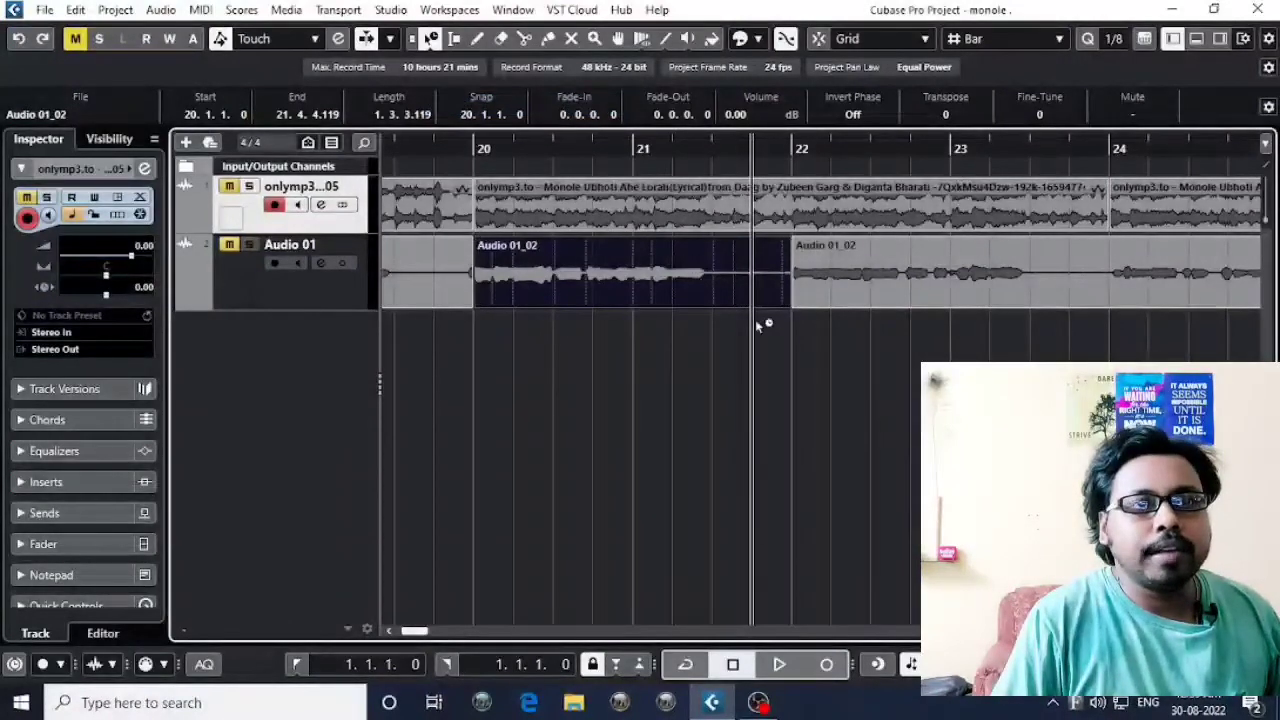
pyautogui.moveTo(785, 309); pyautogui.dragTo(834, 320)
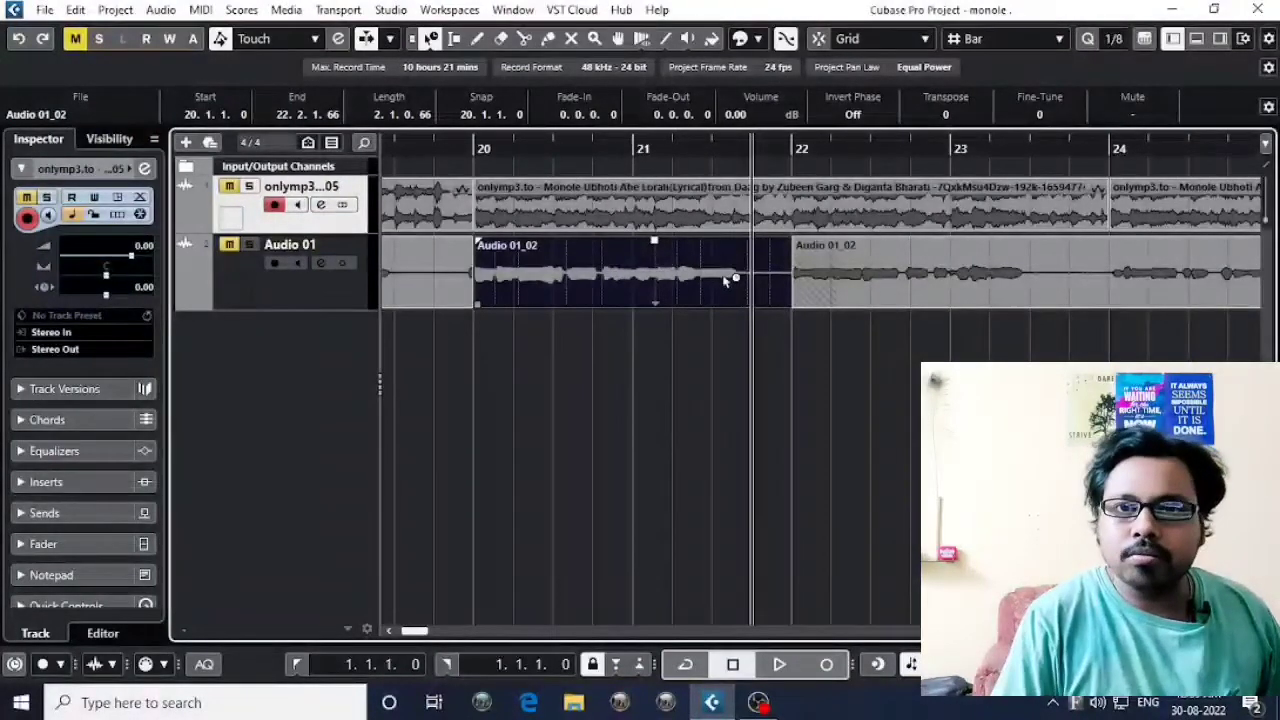
# Move the following event clear to about bar 23 and time-stretch the selected event's end to 22.3.4.55, 22.1.3.45 and finally 22.2.1.44.
pyautogui.click(476, 149)
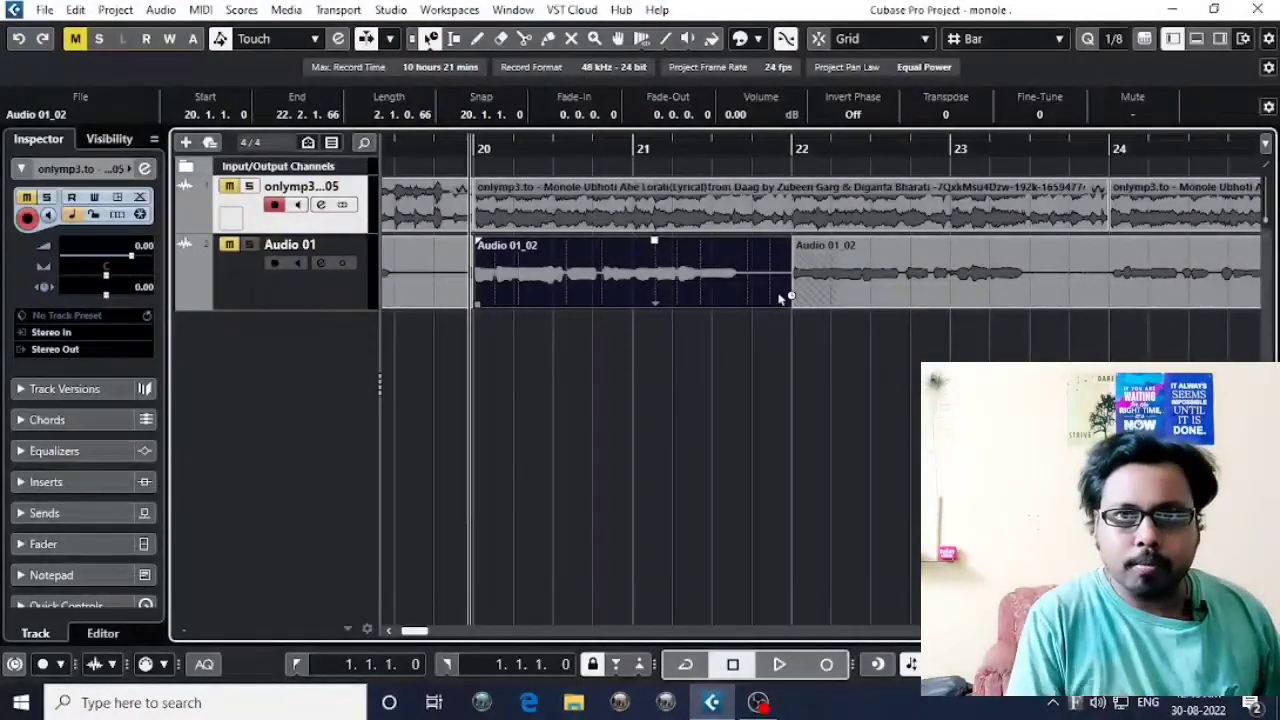
pyautogui.moveTo(795, 292); pyautogui.dragTo(900, 320)
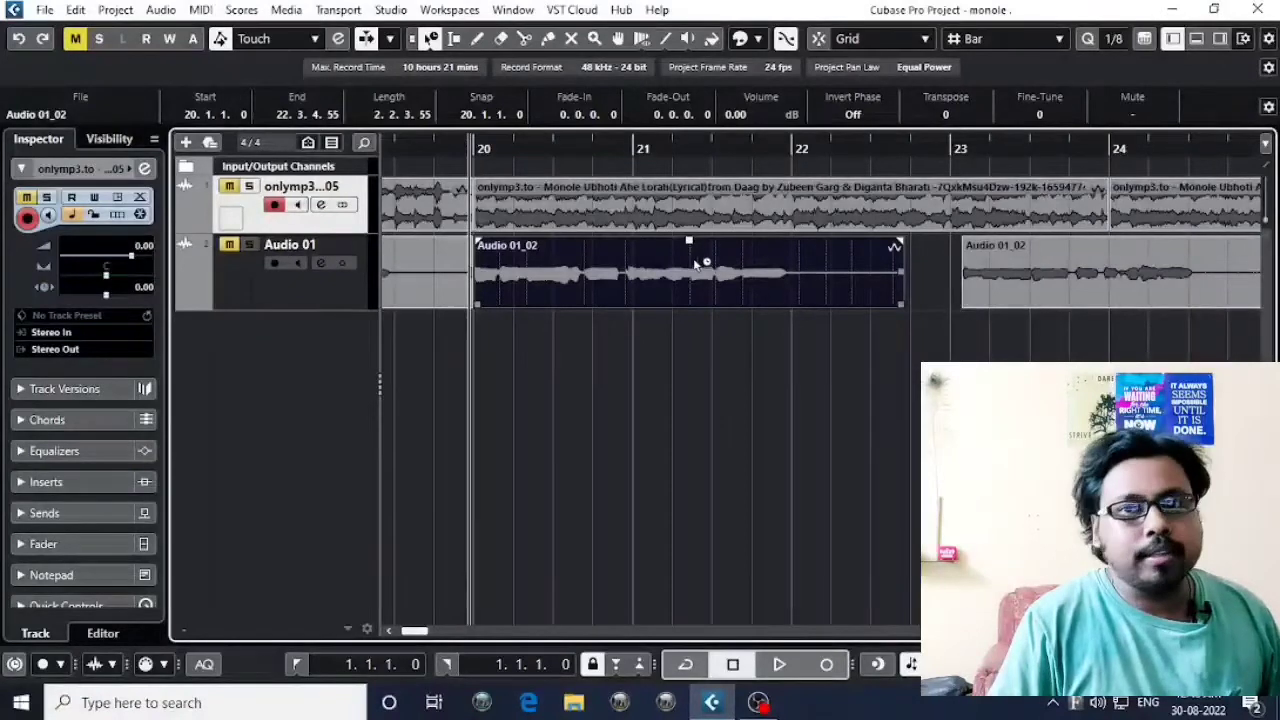
pyautogui.moveTo(903, 306); pyautogui.dragTo(810, 308)
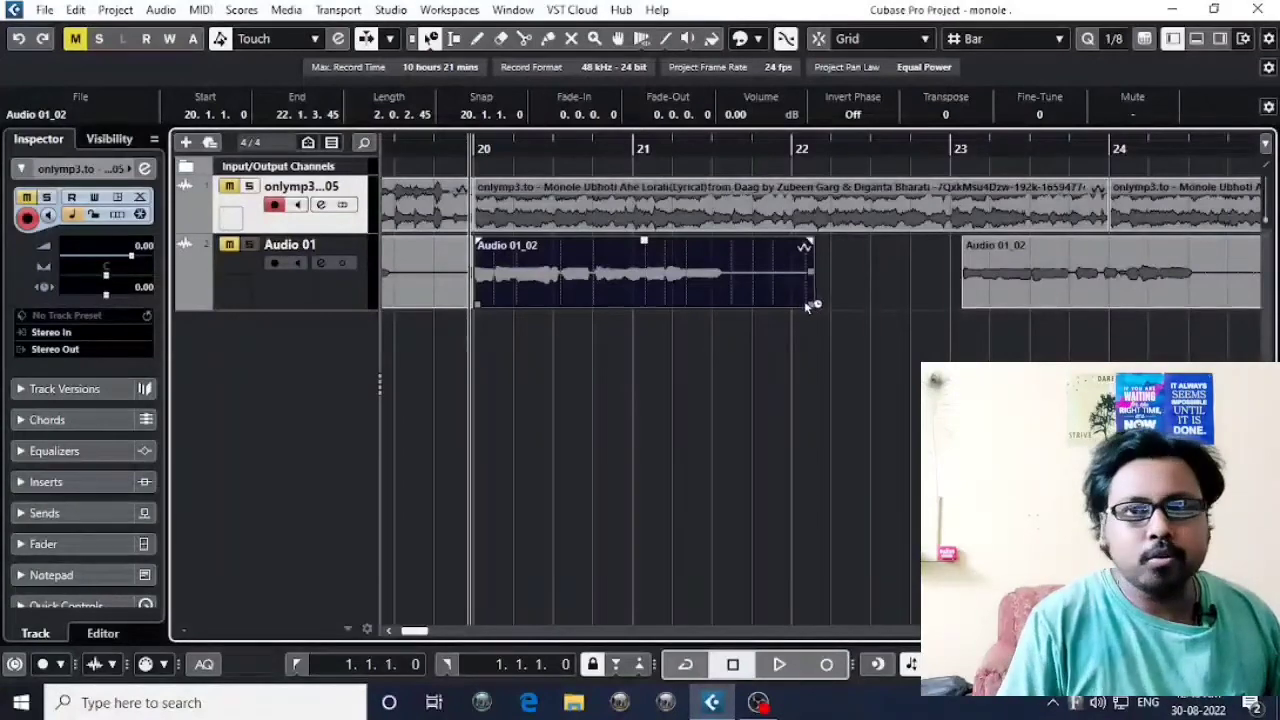
pyautogui.moveTo(808, 306); pyautogui.dragTo(829, 310)
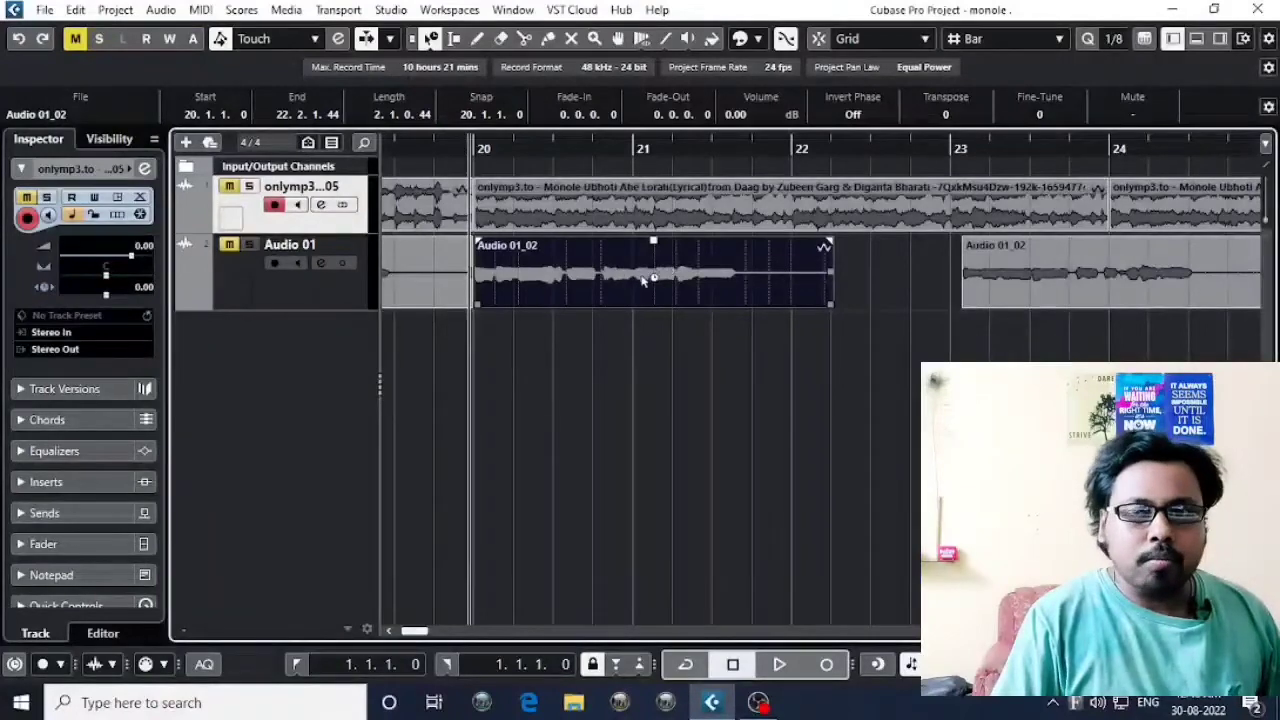
# Move the Audio 01_02 event that starts near bar 23 earlier, so it begins at about 22.1.4.55 against the stretched event.
pyautogui.press('g')
pyautogui.press('g')
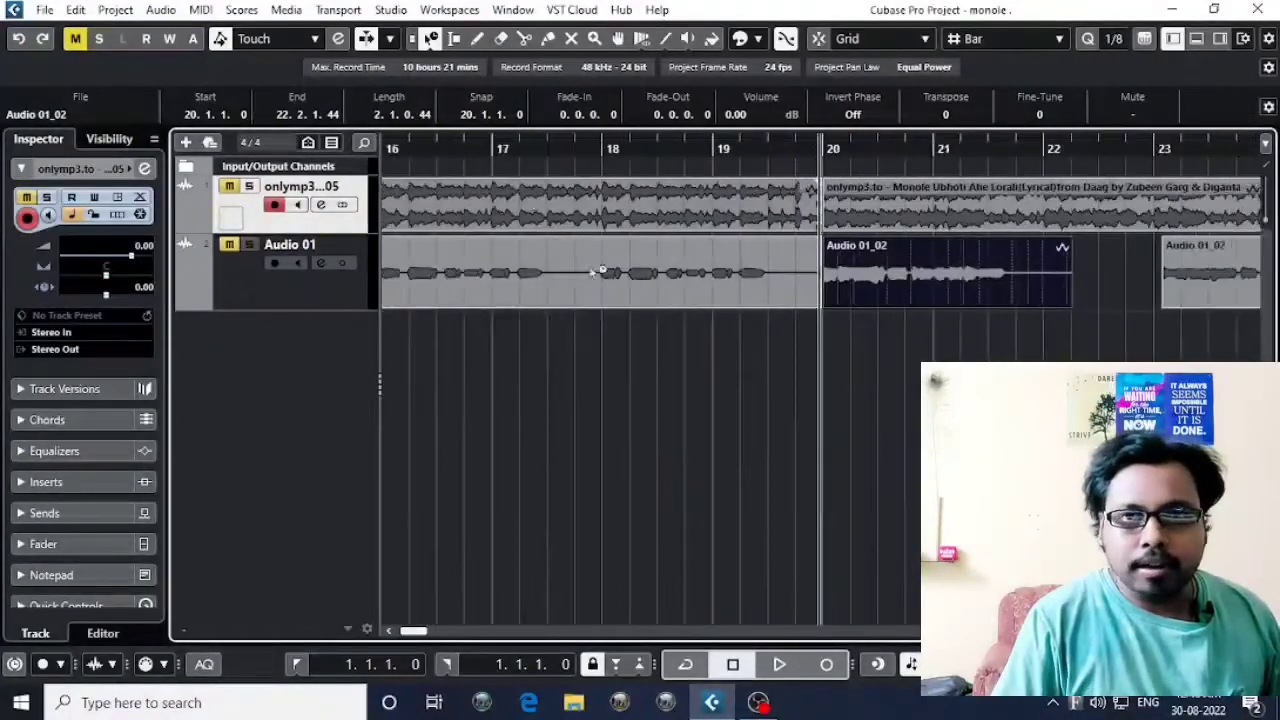
pyautogui.hscroll(3, 738, 269)
pyautogui.moveTo(742, 268); pyautogui.dragTo(677, 268)
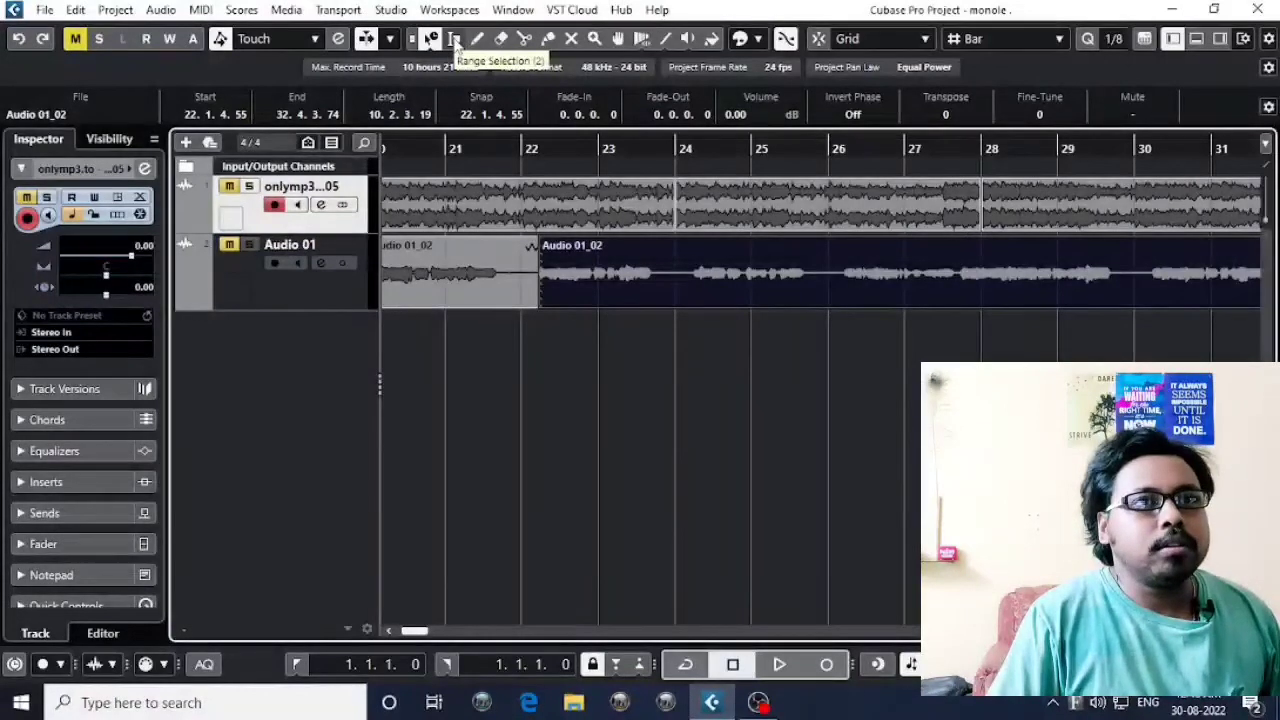
# Switch between the Object Selection and Range Selection tools, leaving Range Selection active.
pyautogui.click(452, 38)
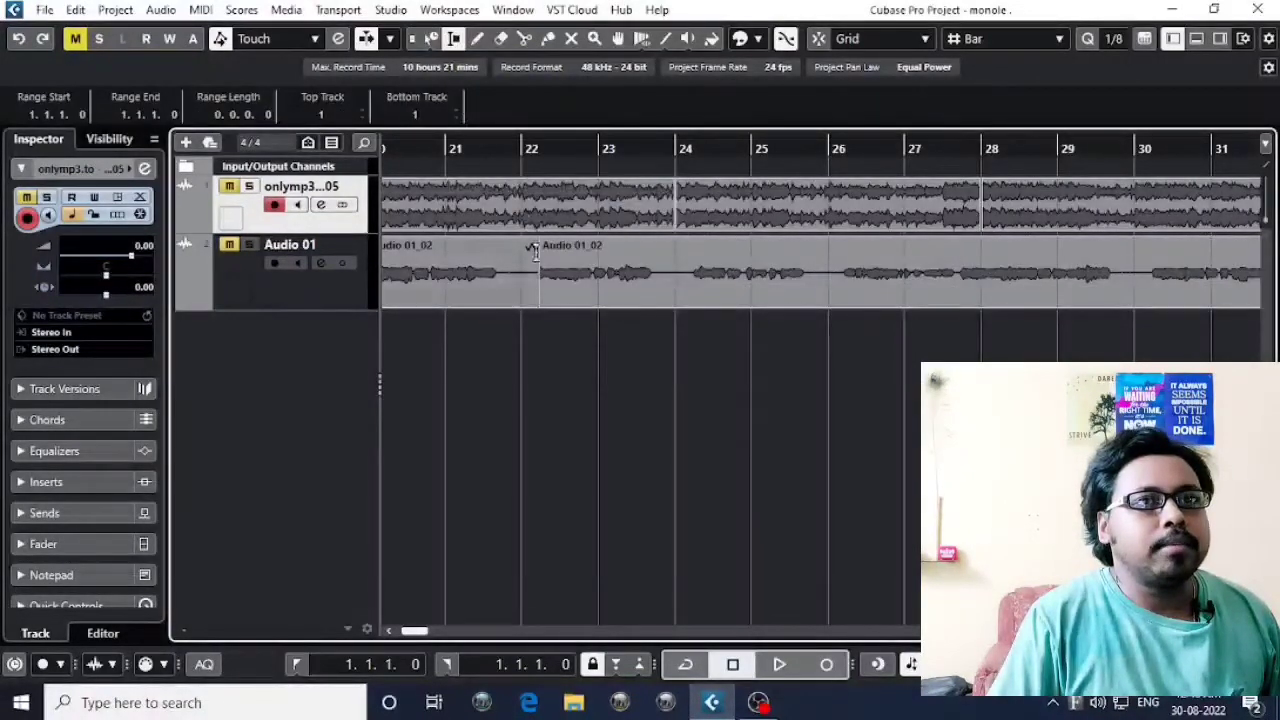
pyautogui.click(412, 38)
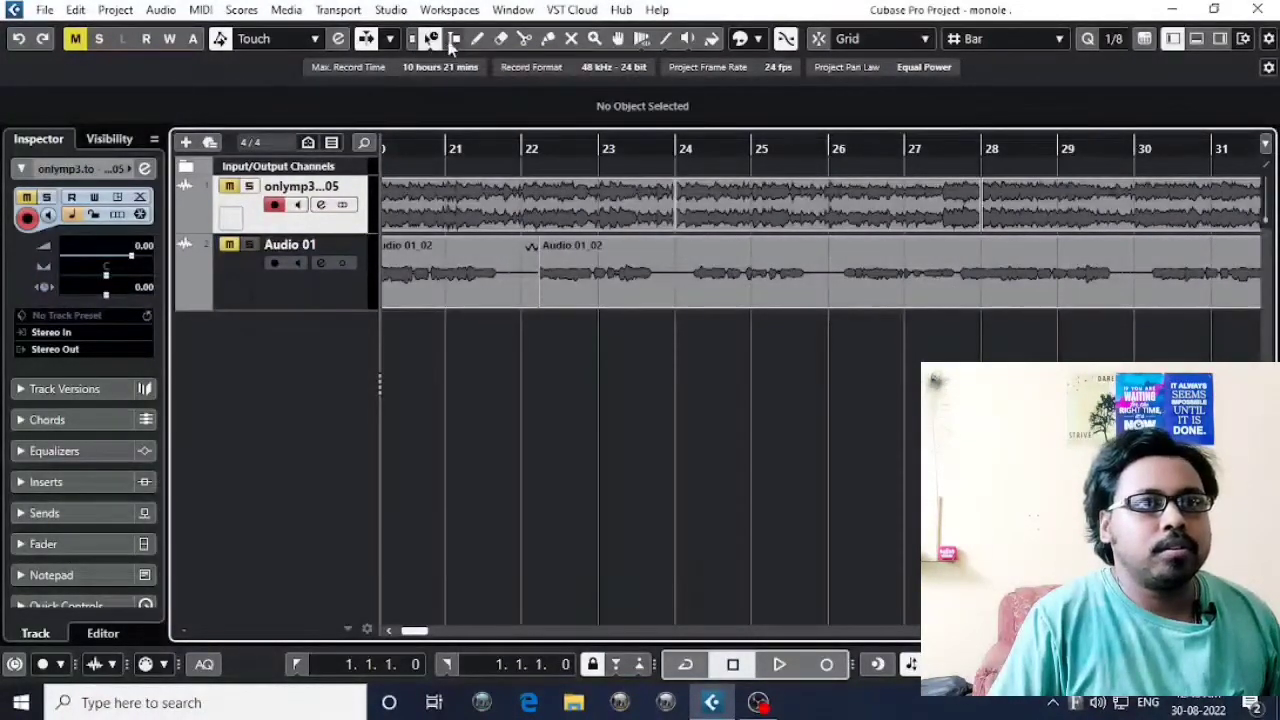
pyautogui.click(453, 38)
pyautogui.click(431, 38)
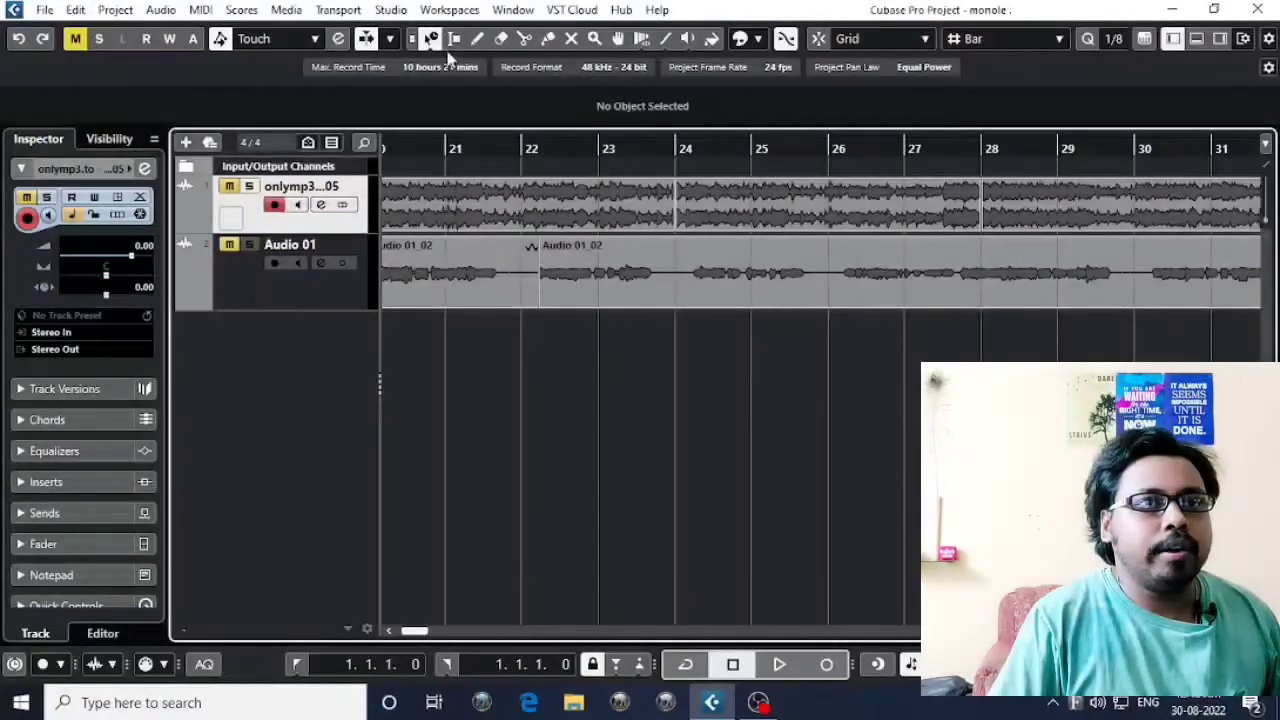
pyautogui.click(455, 42)
# Select the vocal phrase before bar 20 on the Audio 01 track as a range from about 17.4.4.11 to 19.4.1.89.
pyautogui.press('g')
pyautogui.press('g')
pyautogui.press('g')
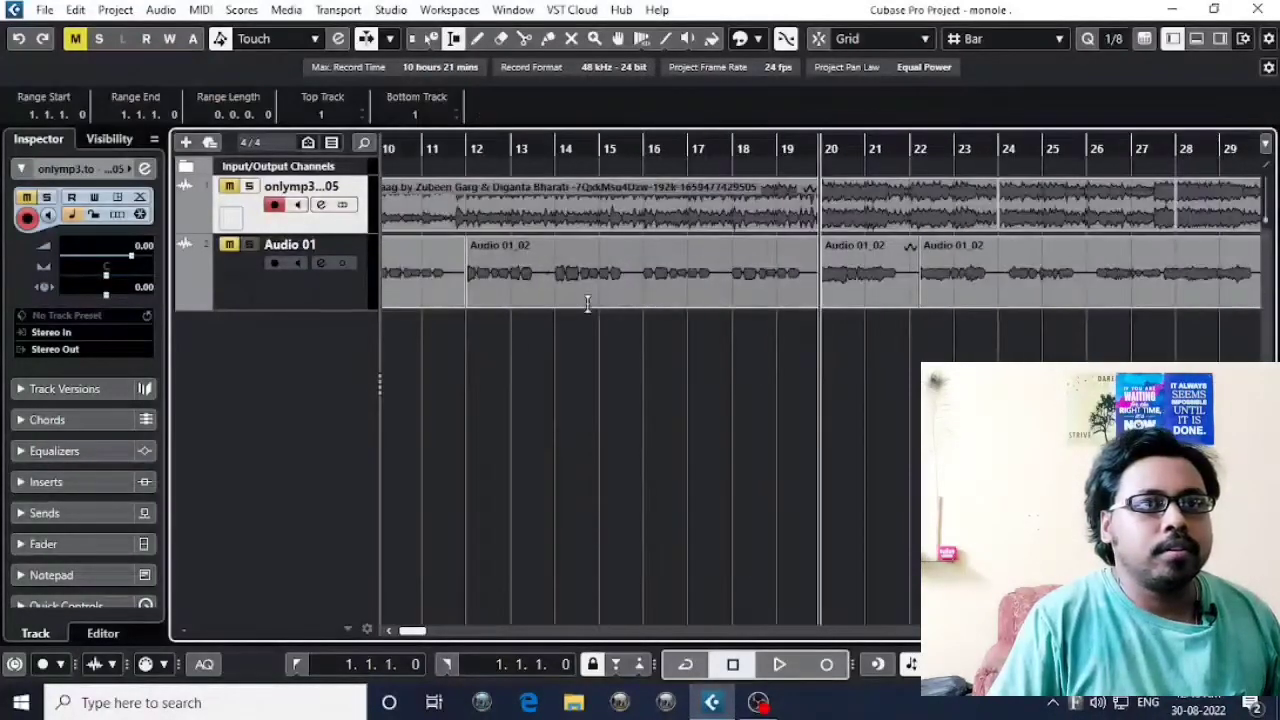
pyautogui.press('h')
pyautogui.press('h')
pyautogui.press('h')
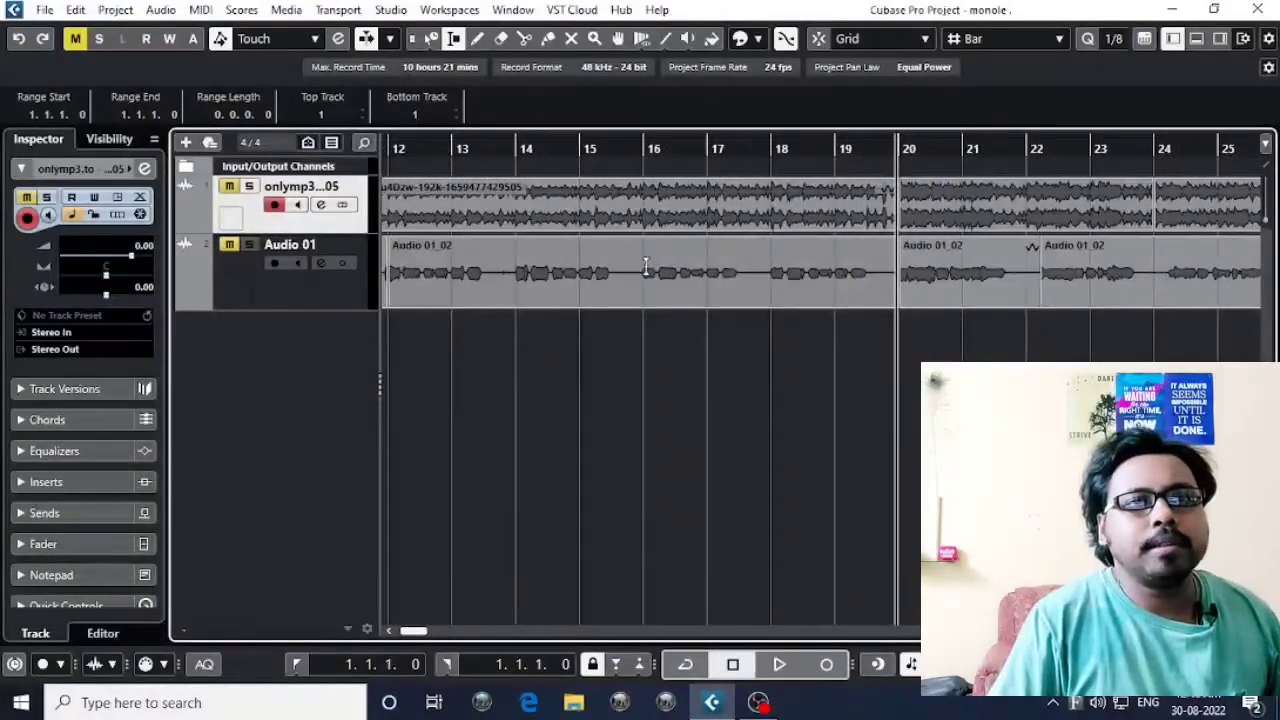
pyautogui.hscroll(1, 658, 280)
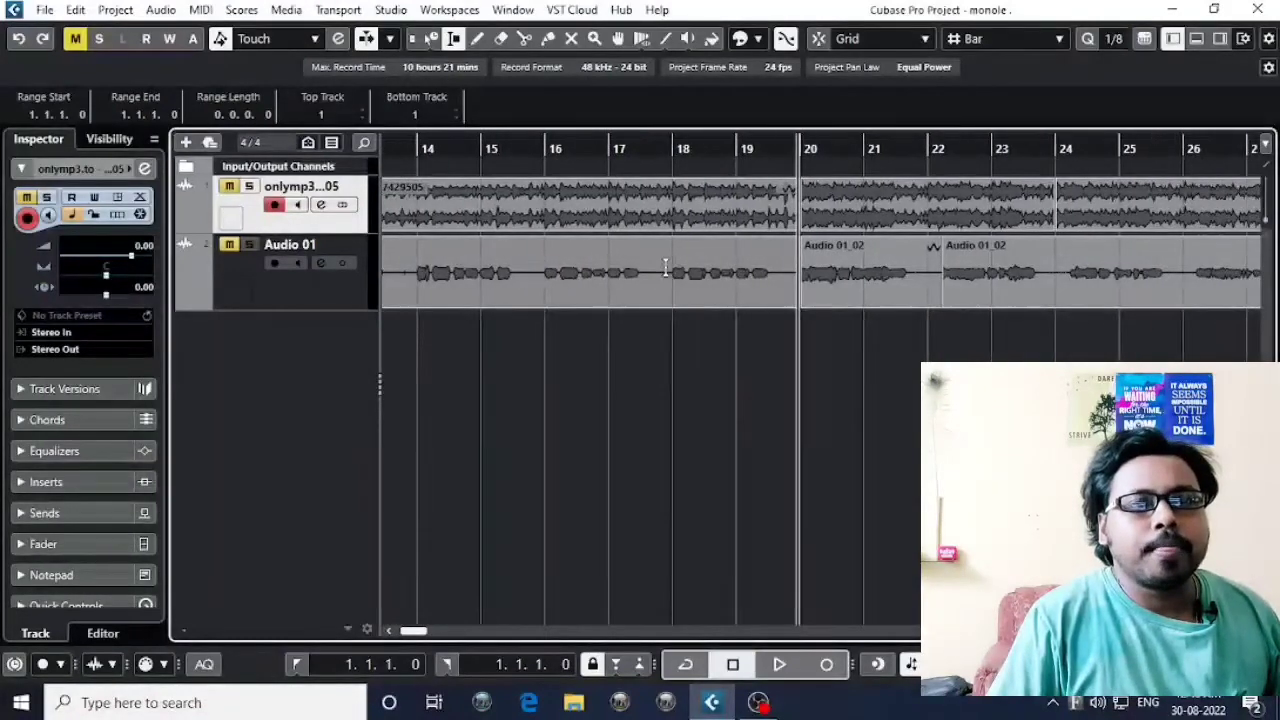
pyautogui.moveTo(669, 271); pyautogui.dragTo(792, 285)
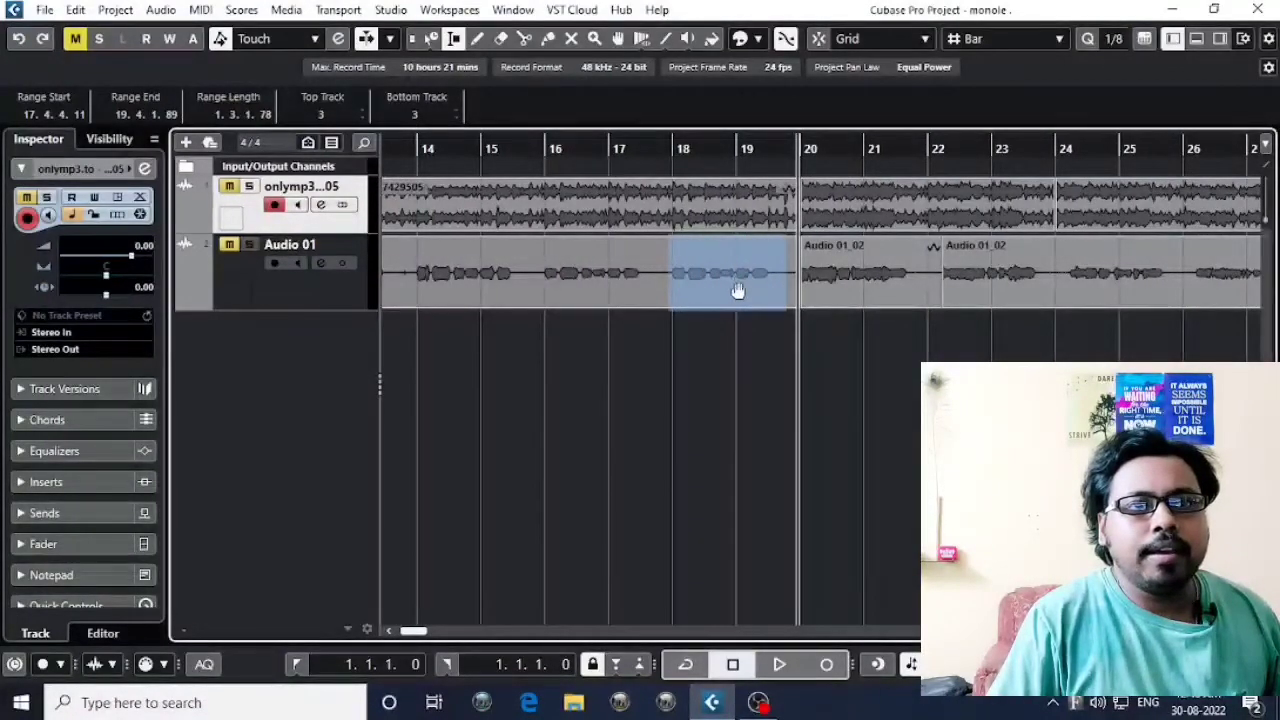
# Reselect the phrase between bars 18 and 20 and move it to 24.1.1.1, and select the track's last phrase from about 29.4.4.20 to 34.1.3.80.
pyautogui.press('g')
pyautogui.hscroll(3, 626, 274)
pyautogui.hscroll(3, 820, 266)
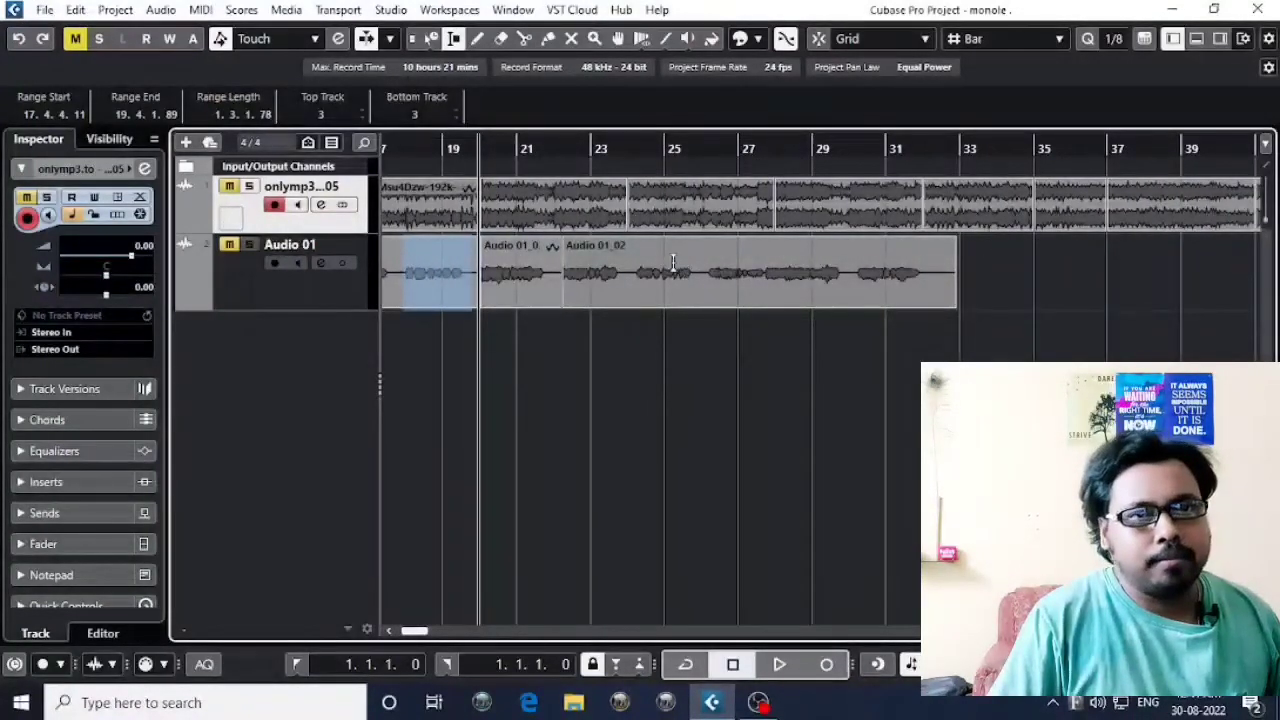
pyautogui.click(487, 385)
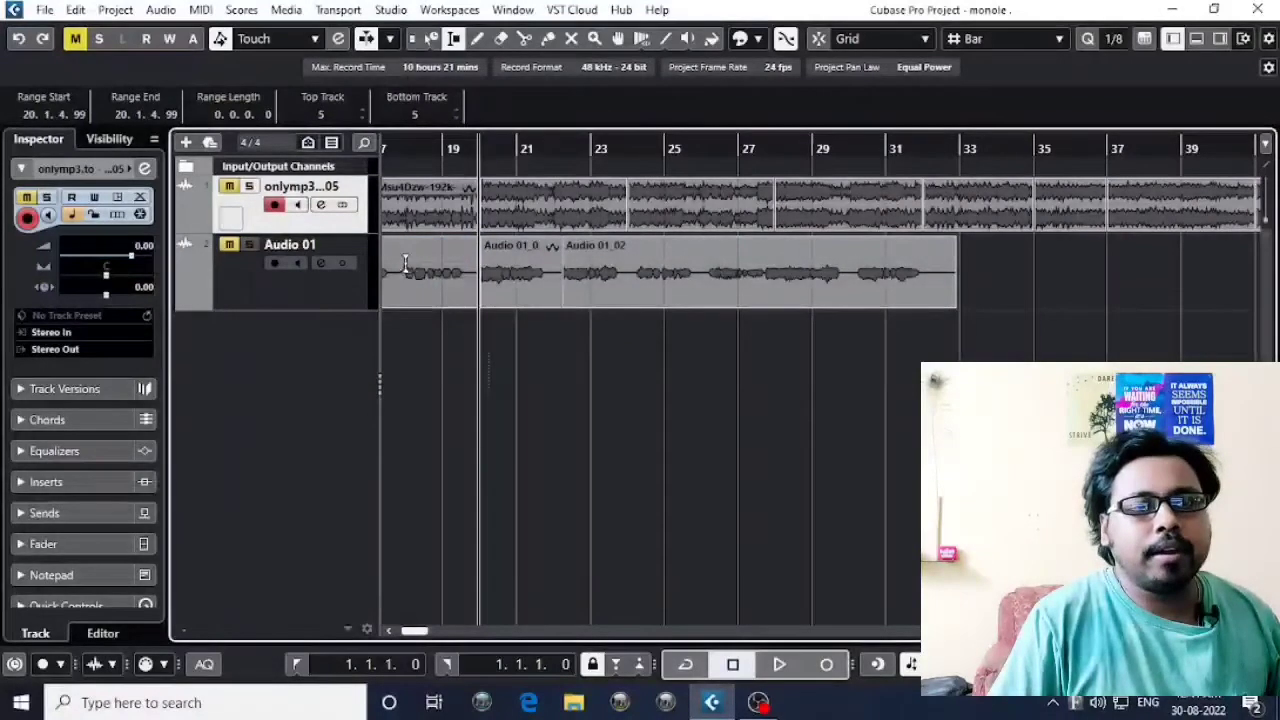
pyautogui.moveTo(402, 265); pyautogui.dragTo(660, 272)
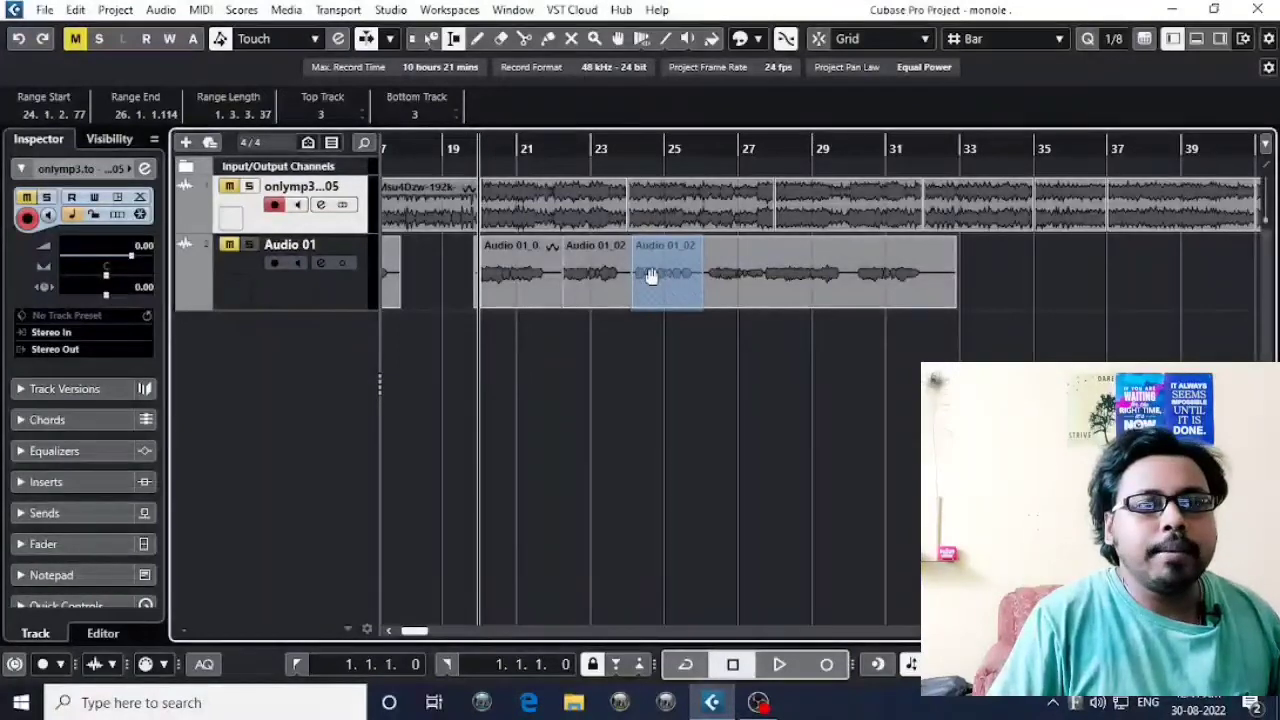
pyautogui.moveTo(666, 280)
pyautogui.mouseDown()
pyautogui.moveTo(443, 266)
pyautogui.moveTo(665, 282)
pyautogui.mouseUp()
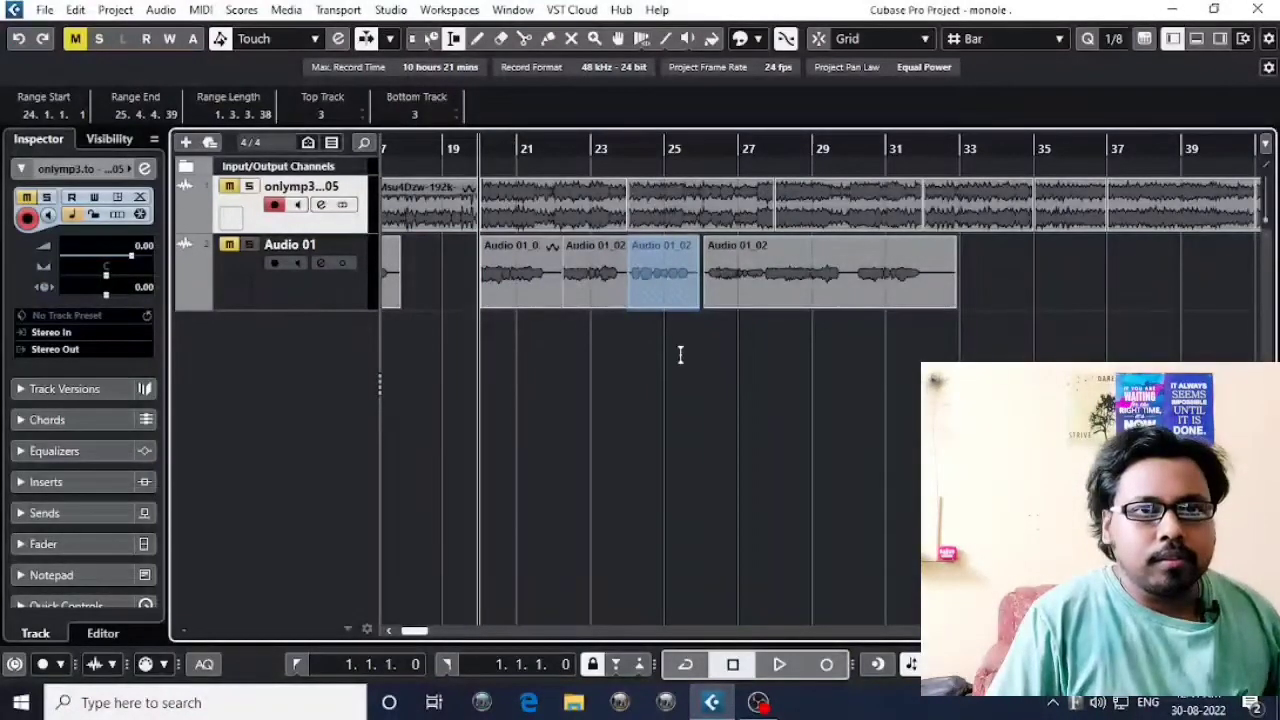
pyautogui.moveTo(847, 287); pyautogui.dragTo(846, 290)
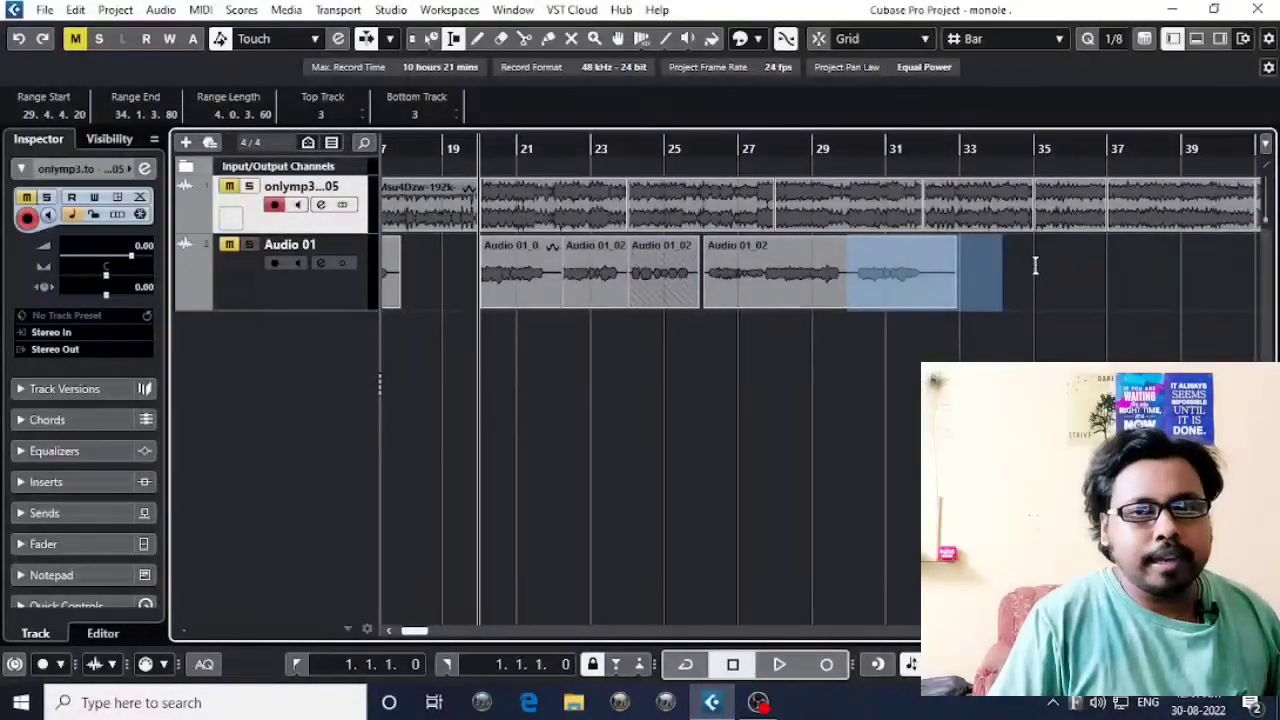
# Draw two overlapping empty parts on Audio 01 with the Draw tool, from about 33.4.1 to 38.4.3 and from 33.3.1 to 40.3.3.
pyautogui.hscroll(2, 875, 290)
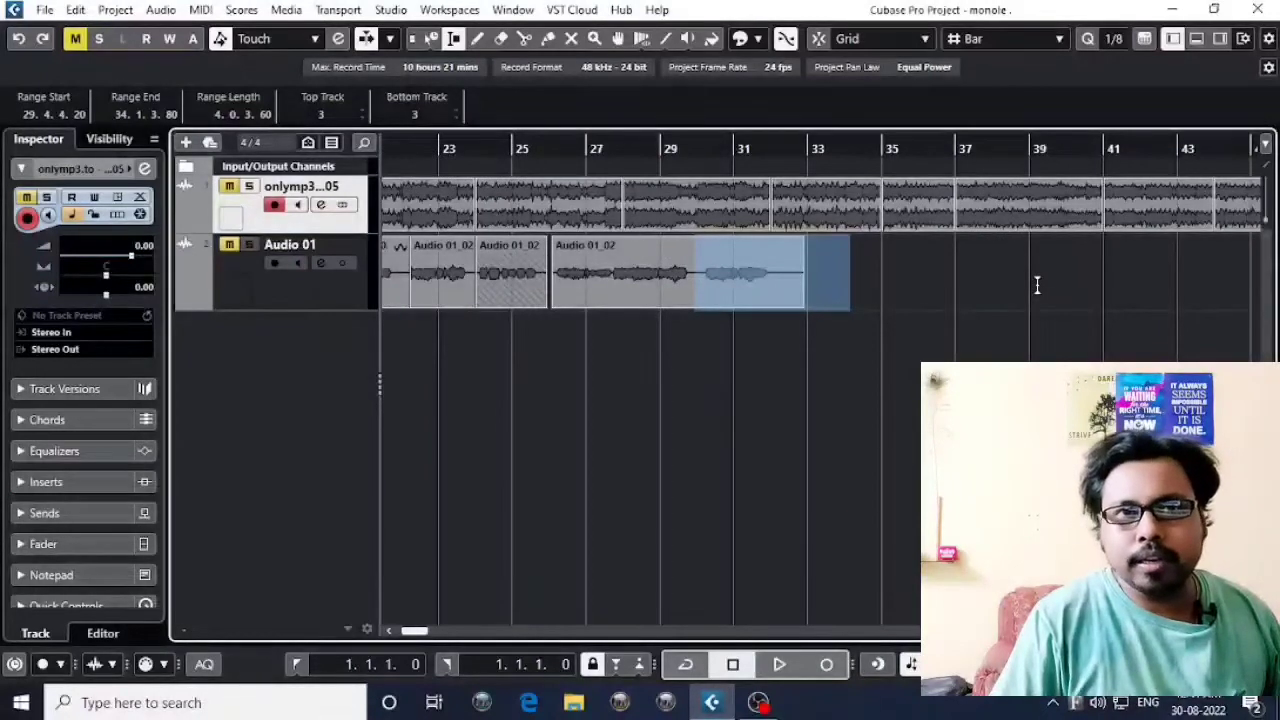
pyautogui.click(478, 44)
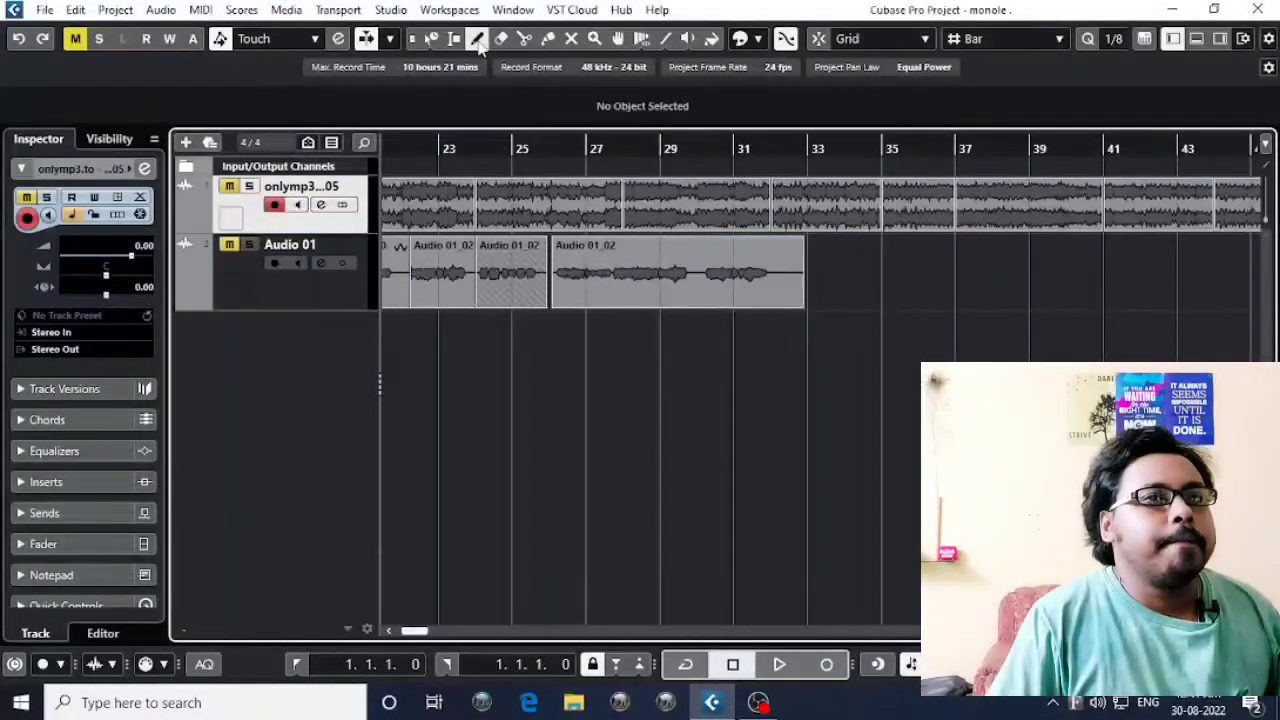
pyautogui.moveTo(841, 250)
pyautogui.mouseDown()
pyautogui.moveTo(996, 268)
pyautogui.moveTo(1063, 257)
pyautogui.mouseUp()
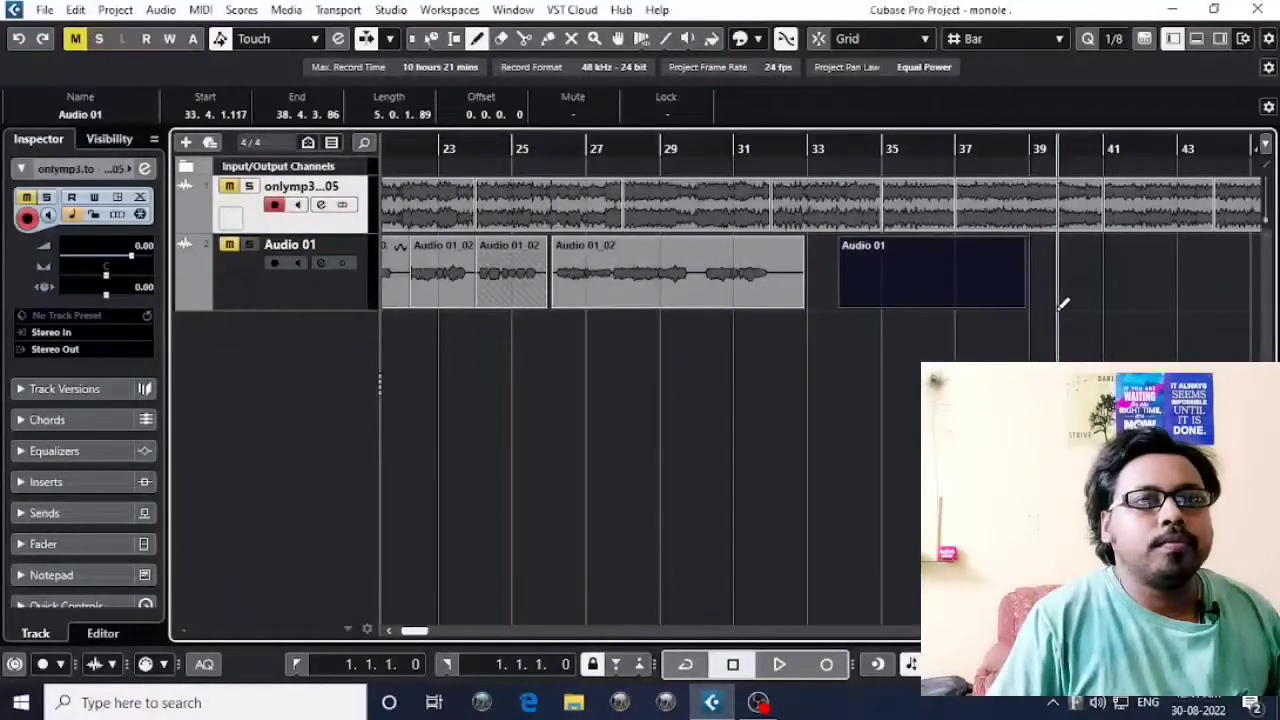
pyautogui.click(1064, 258)
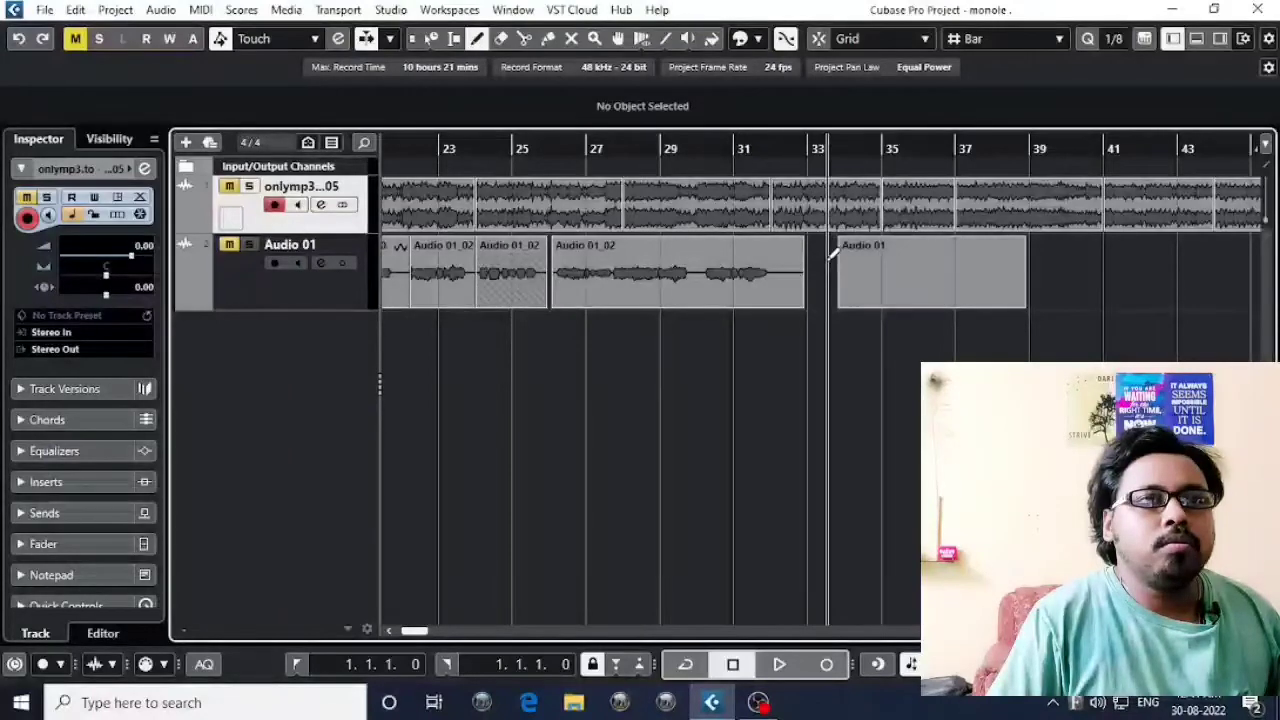
pyautogui.moveTo(831, 273); pyautogui.dragTo(1096, 278)
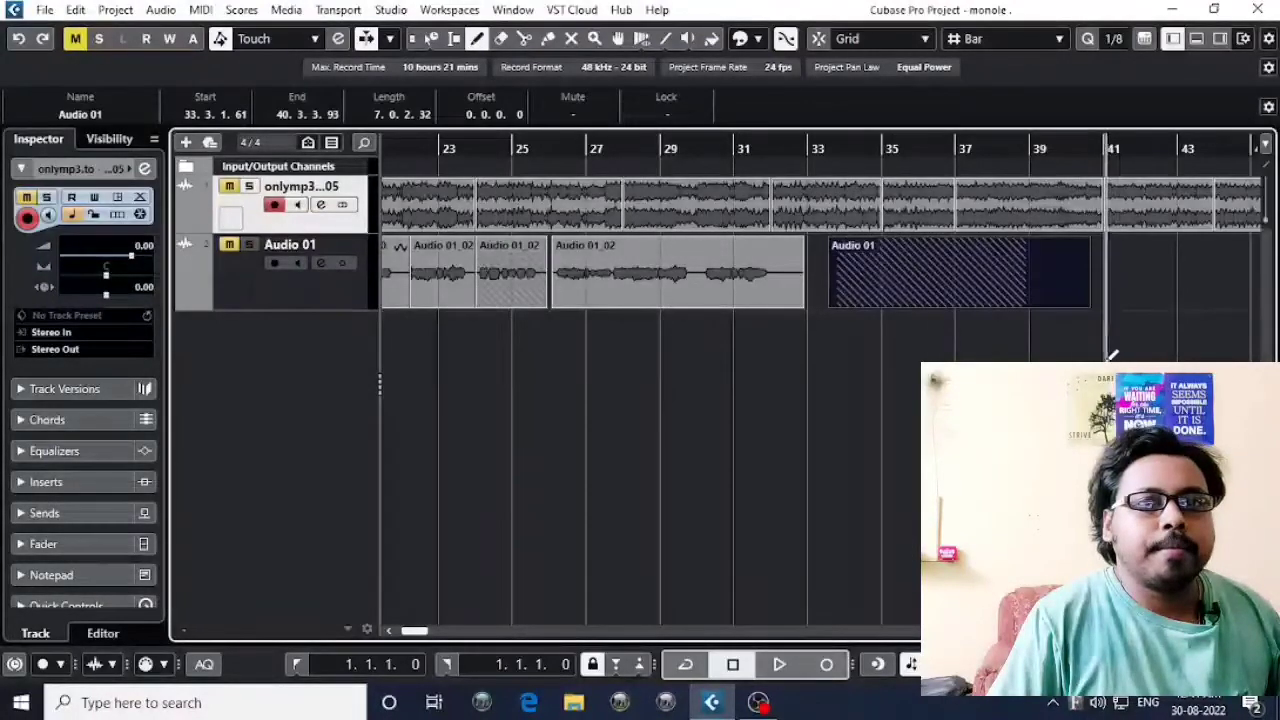
# Draw two more empty parts on Audio 01, from about 41.2.3 to 49.1.2 and from 49.3.1 to 58.1.1, and deselect them.
pyautogui.hscroll(3, 1114, 357)
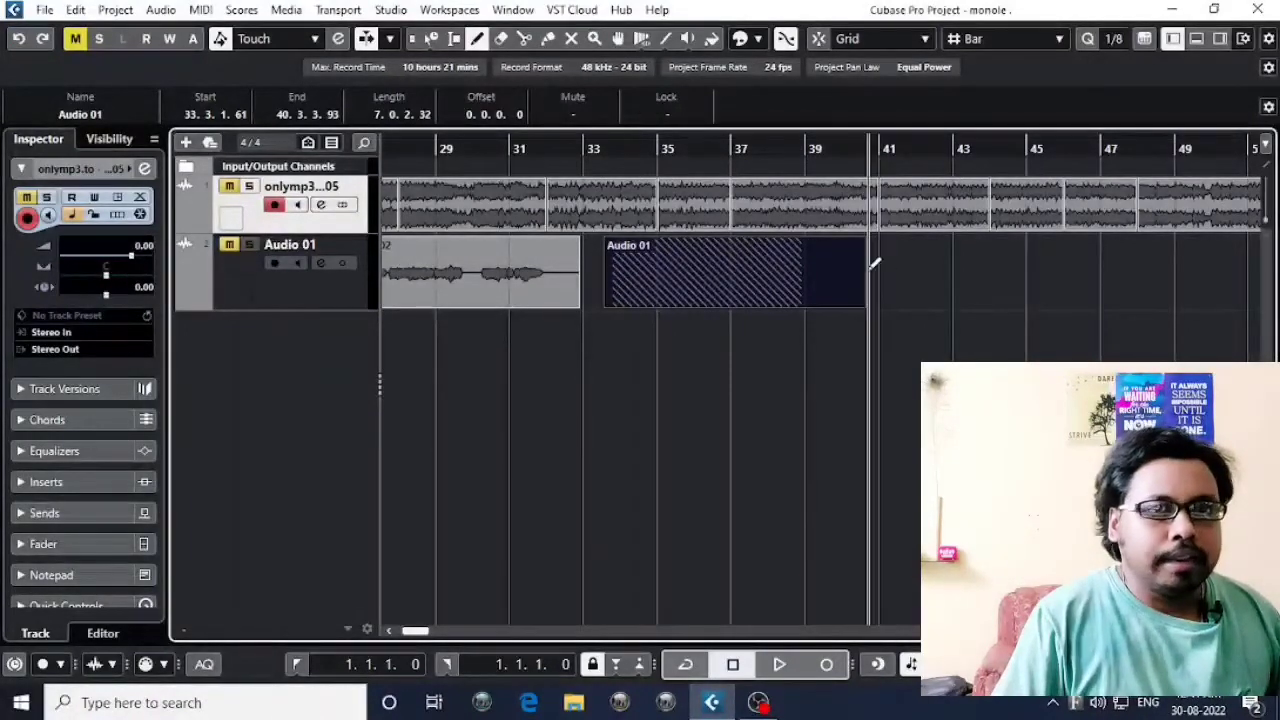
pyautogui.moveTo(895, 270); pyautogui.dragTo(1178, 266)
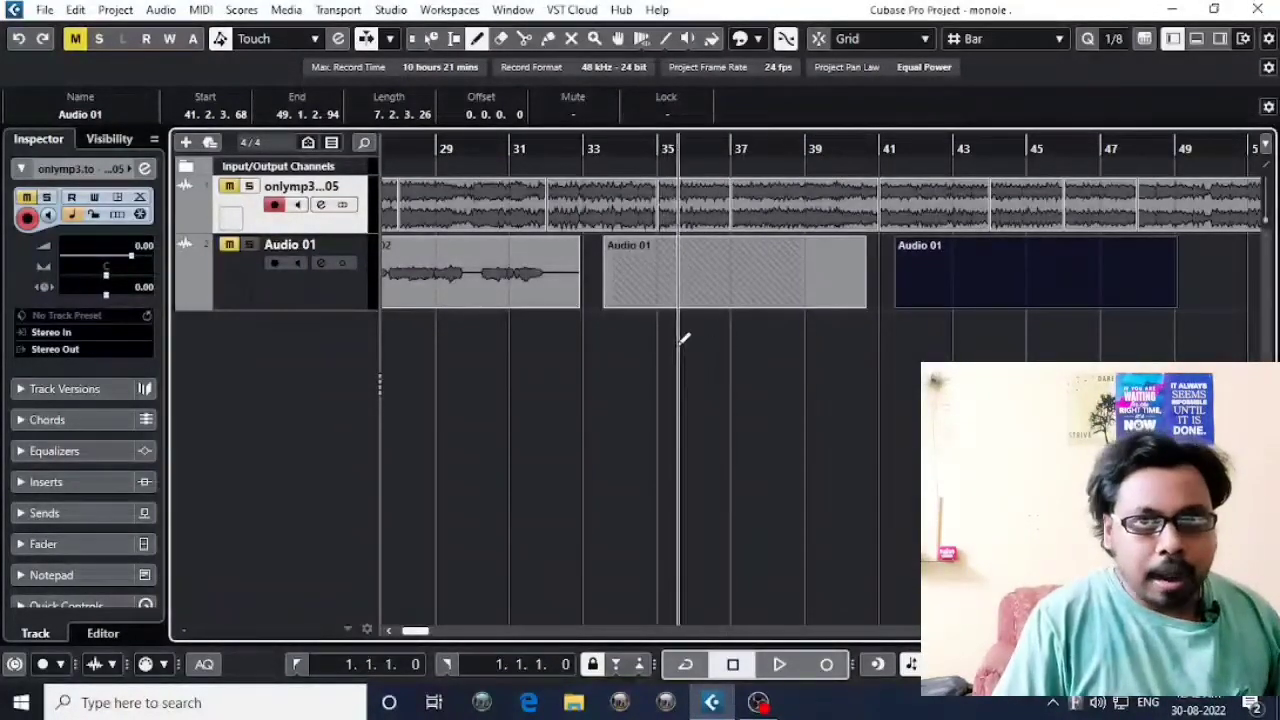
pyautogui.hscroll(6, 748, 323)
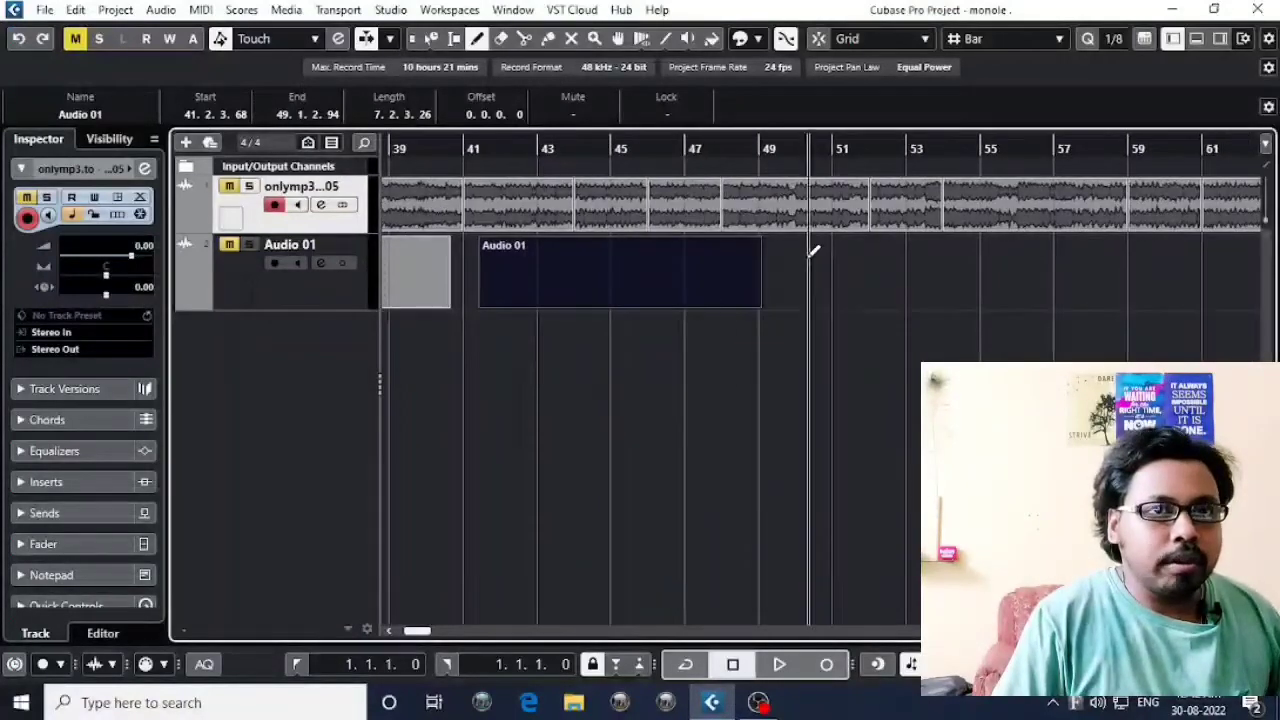
pyautogui.moveTo(784, 251); pyautogui.dragTo(1092, 252)
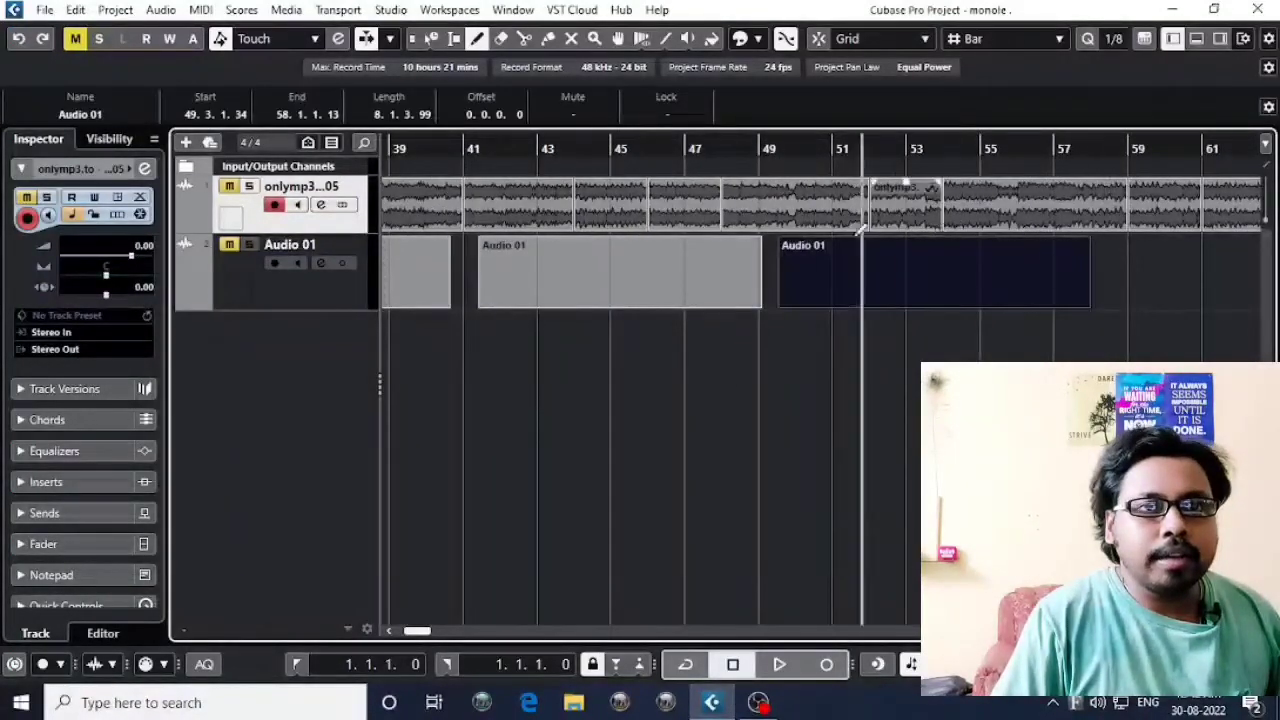
pyautogui.click(1125, 255)
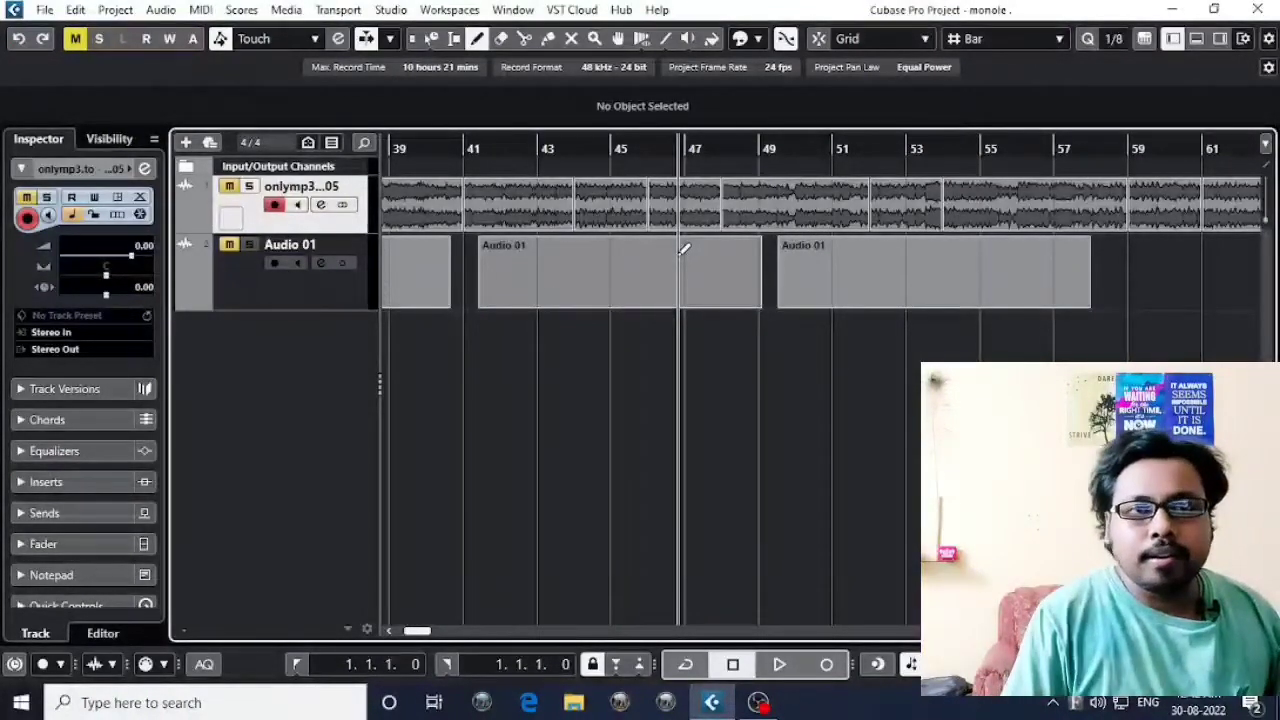
# Erase the empty drawn parts between about bars 33 and 58 on Audio 01 with the Erase tool.
pyautogui.press('g')
pyautogui.press('g')
pyautogui.press('g')
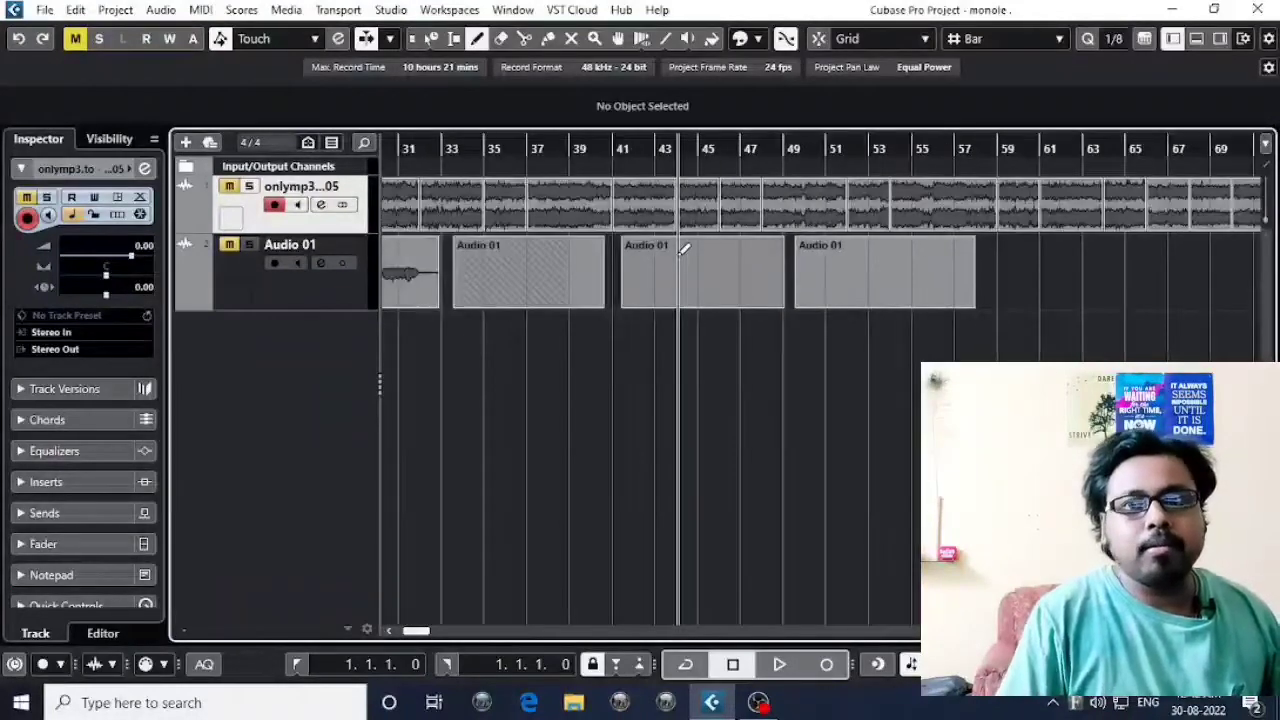
pyautogui.click(508, 46)
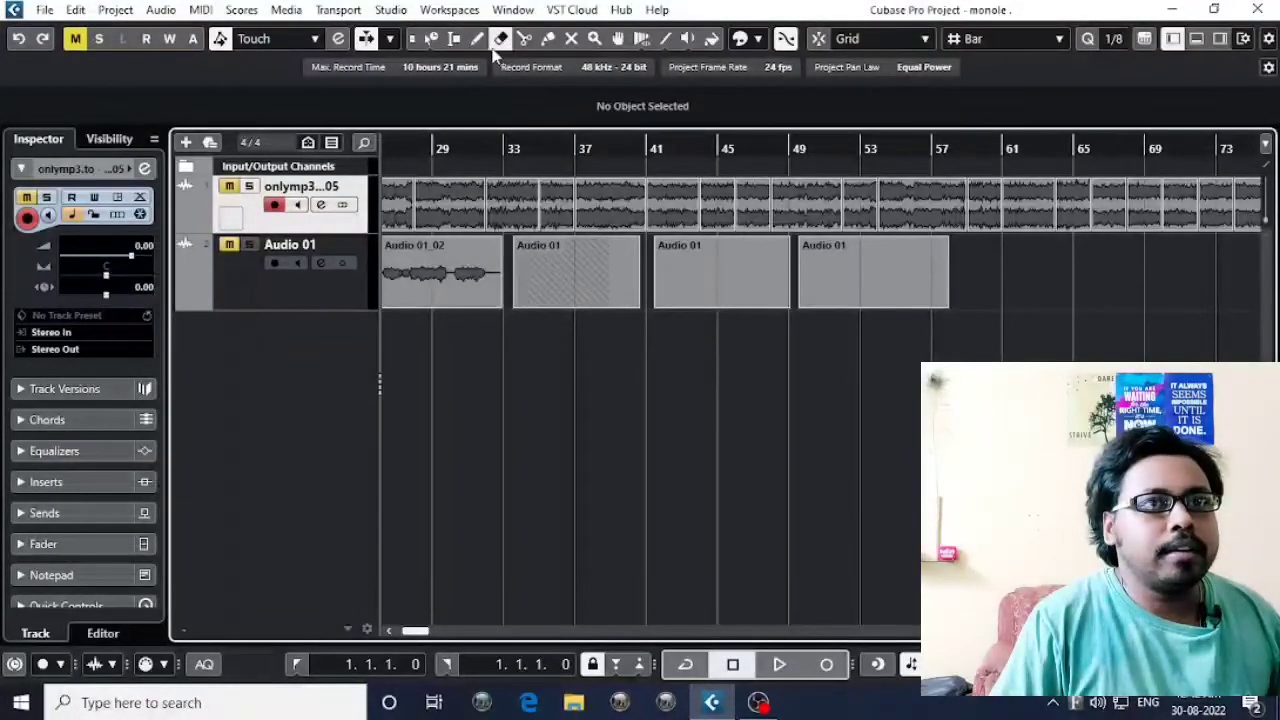
pyautogui.click(584, 277)
pyautogui.click(708, 277)
pyautogui.click(866, 285)
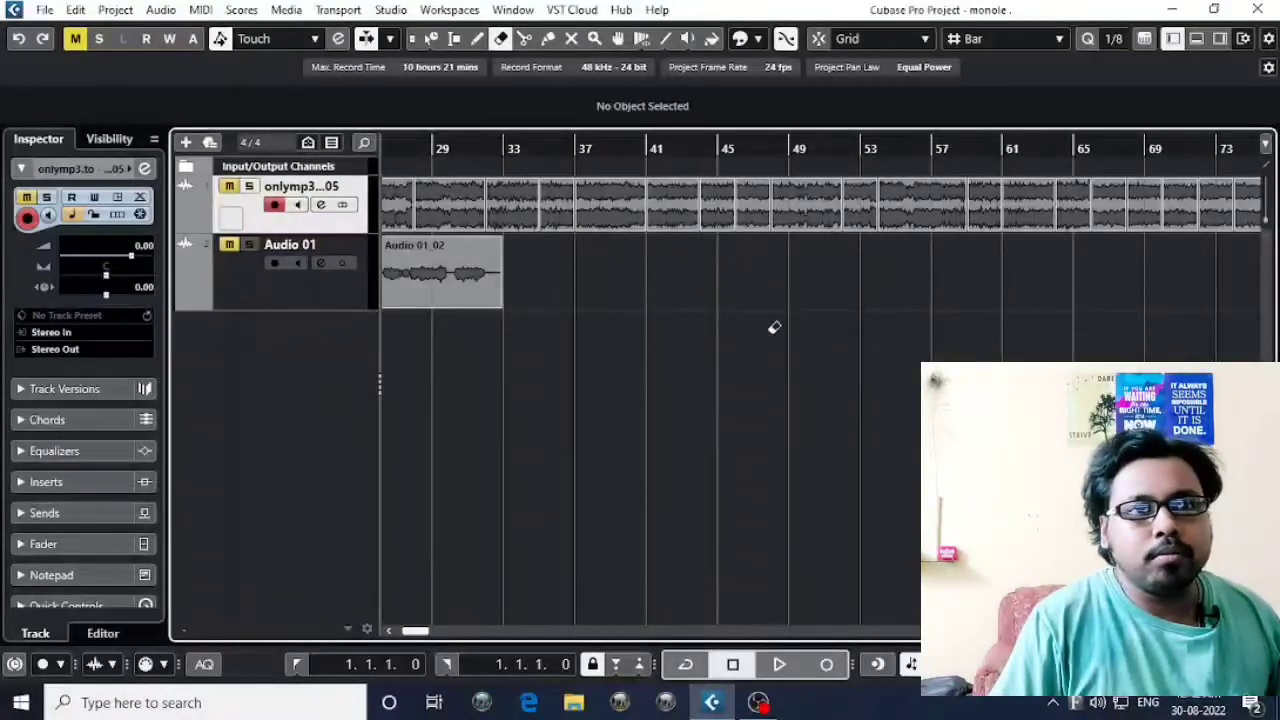
pyautogui.hscroll(-5, 771, 320)
pyautogui.click(555, 267)
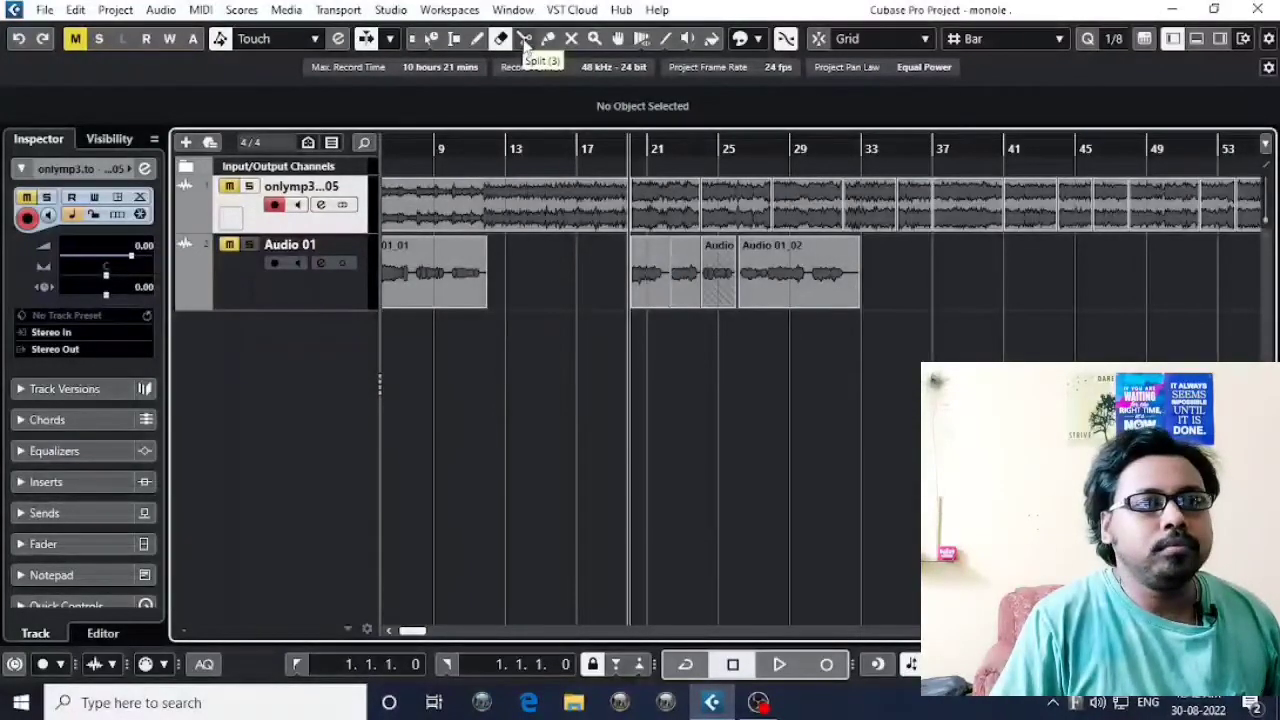
# Split the first vocal event on Audio 01 at 4.1.4.46, 5.3.1.84 and 5.4.4.16, and delete the piece between the last two cuts.
pyautogui.click(525, 42)
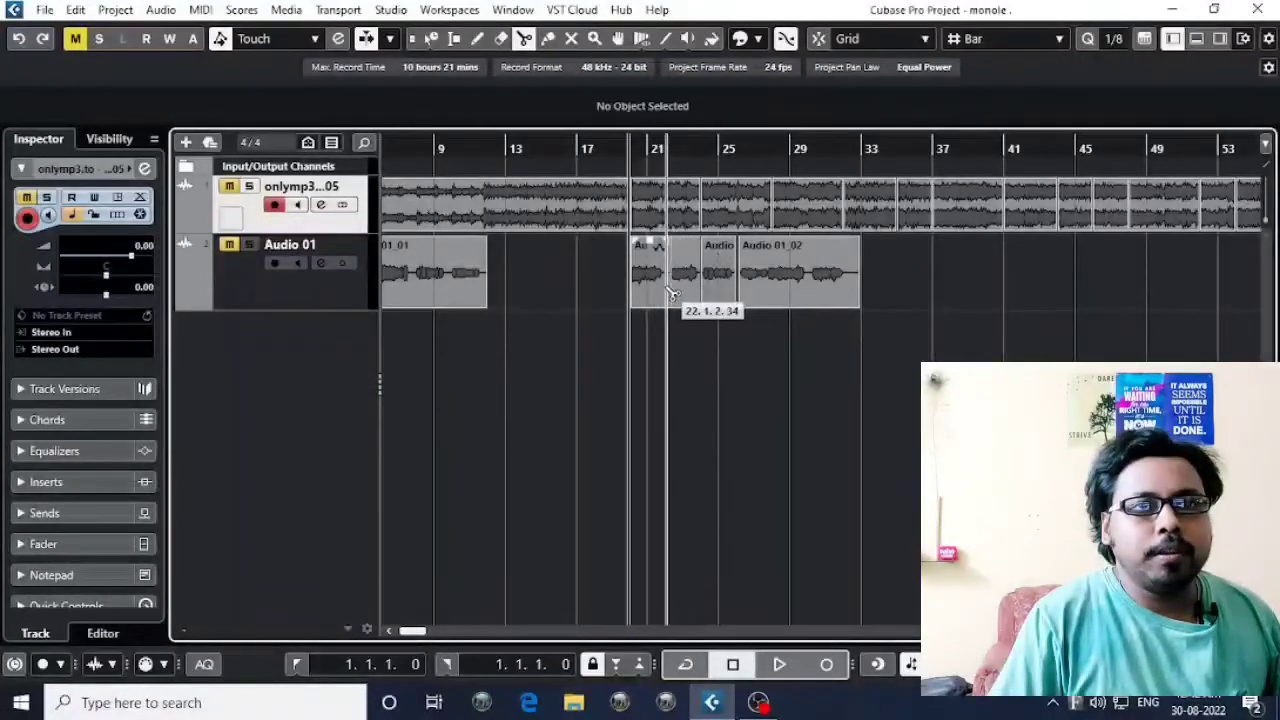
pyautogui.hscroll(-2, 490, 298)
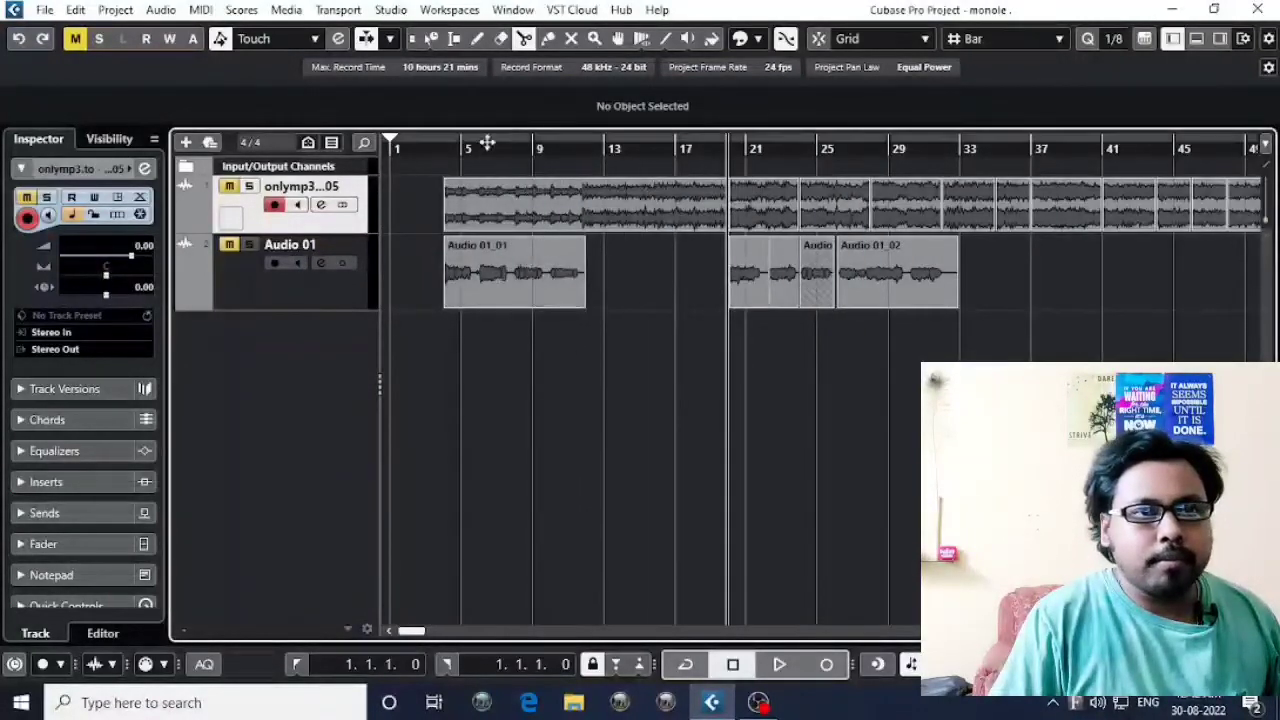
pyautogui.moveTo(446, 145); pyautogui.dragTo(436, 202)
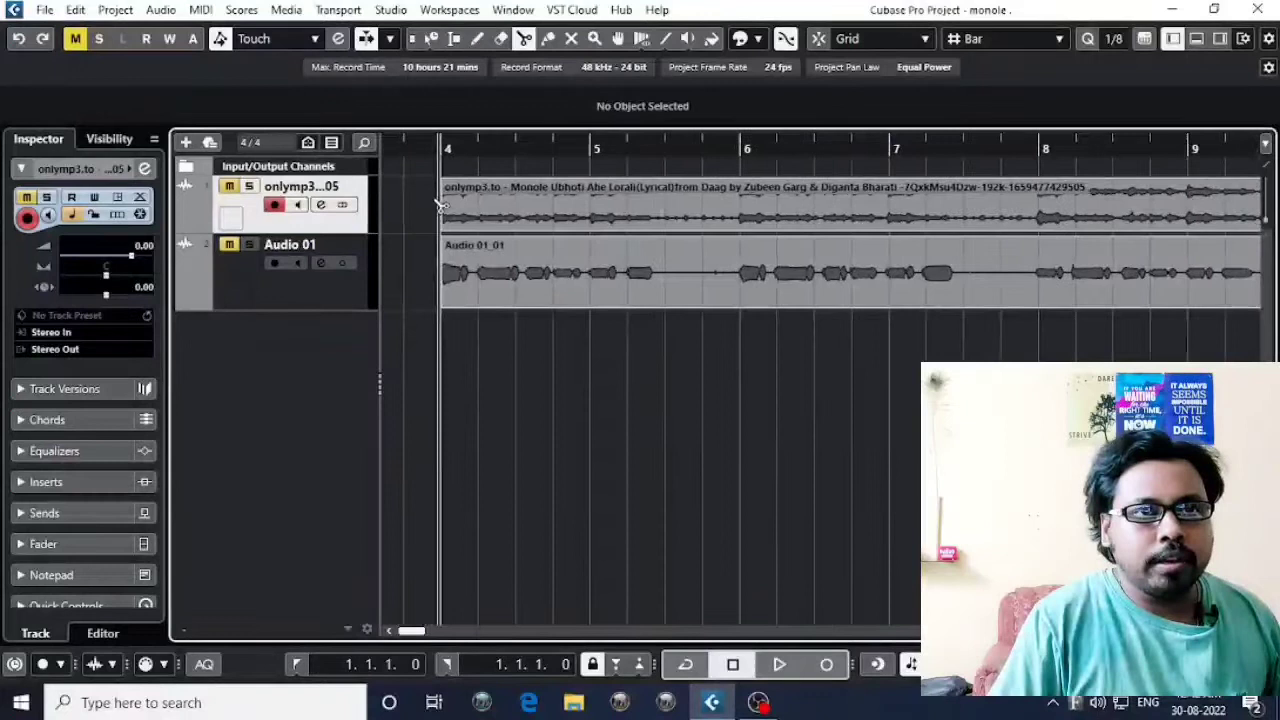
pyautogui.click(477, 293)
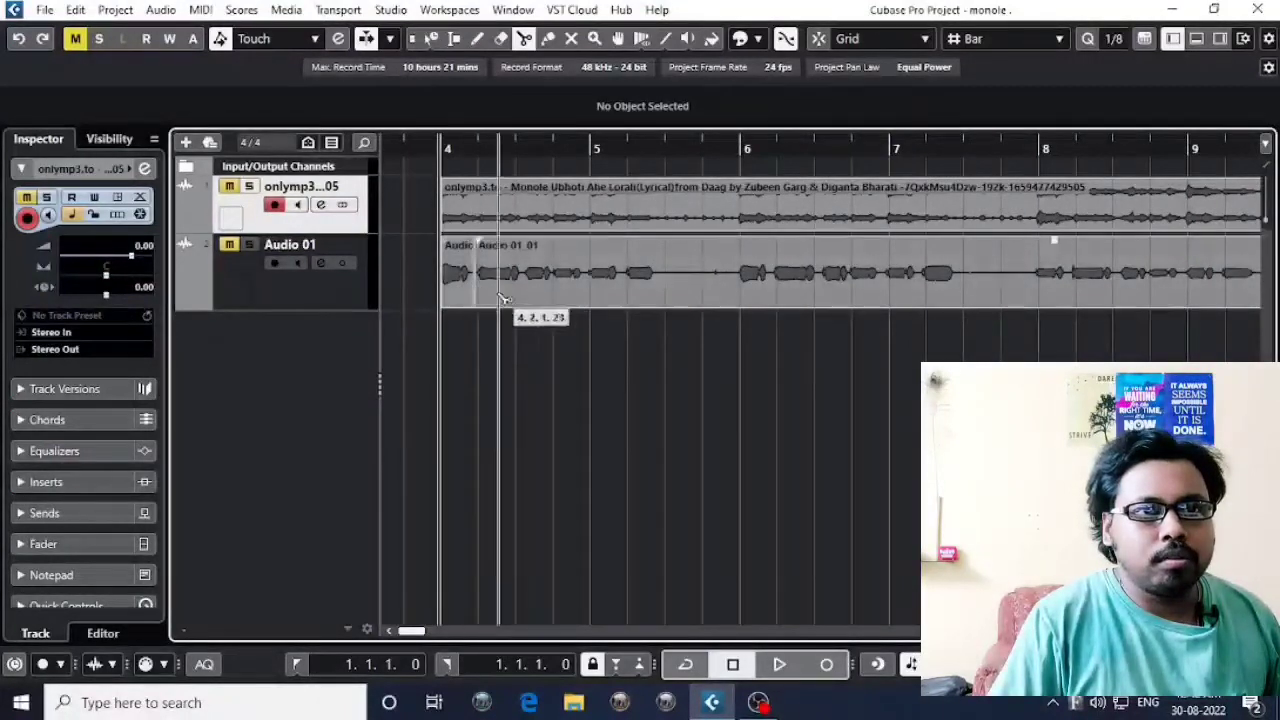
pyautogui.click(673, 294)
pyautogui.click(735, 292)
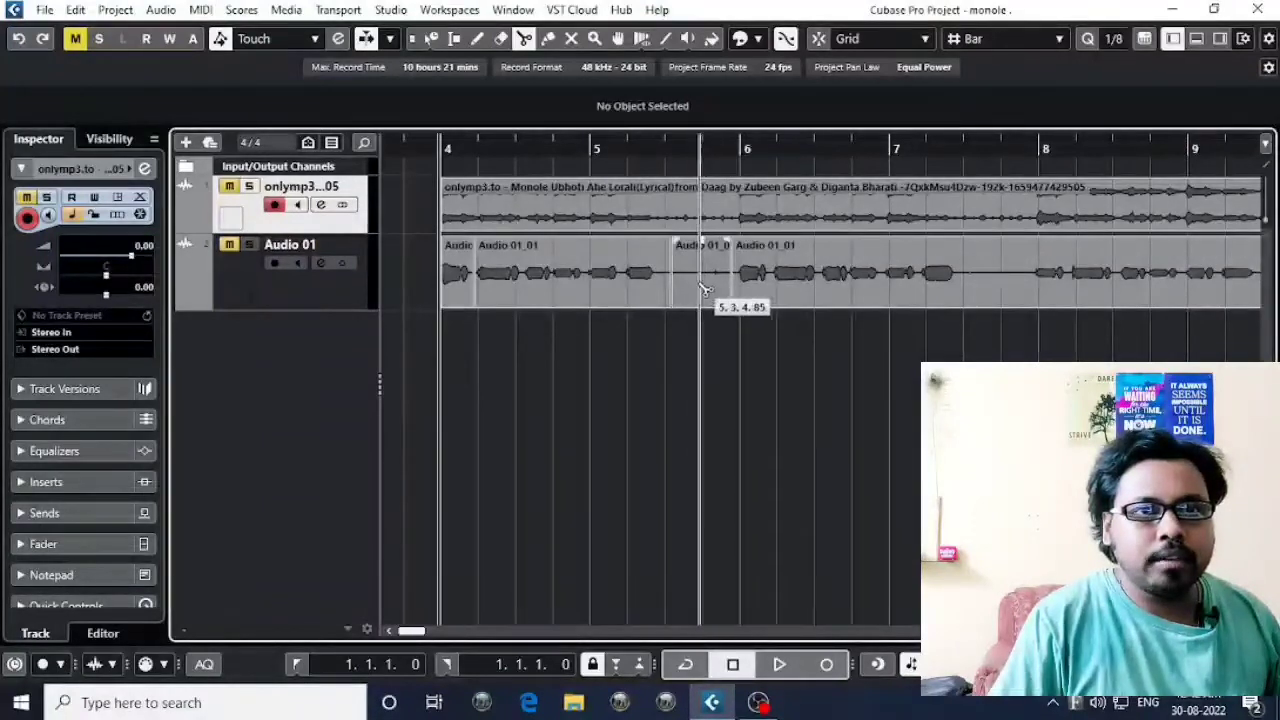
pyautogui.keyDown('ctrl'); pyautogui.click(711, 296); pyautogui.keyUp('ctrl')
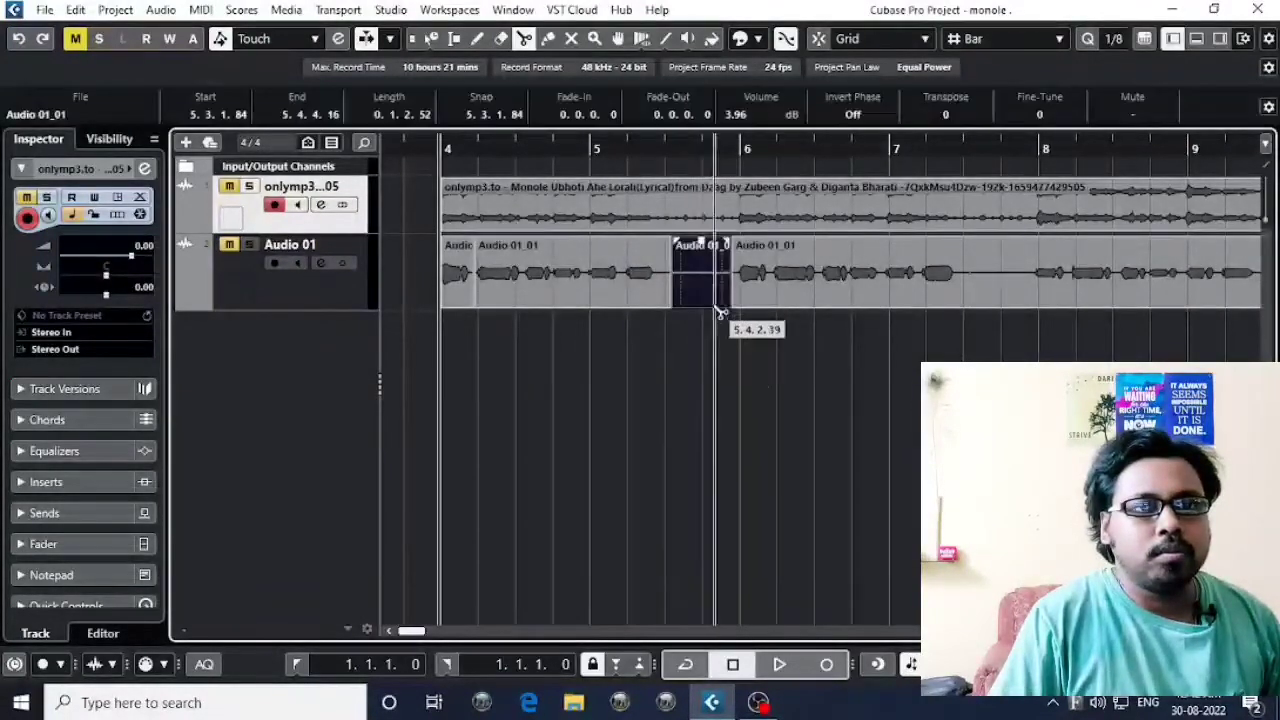
pyautogui.press('Delete')
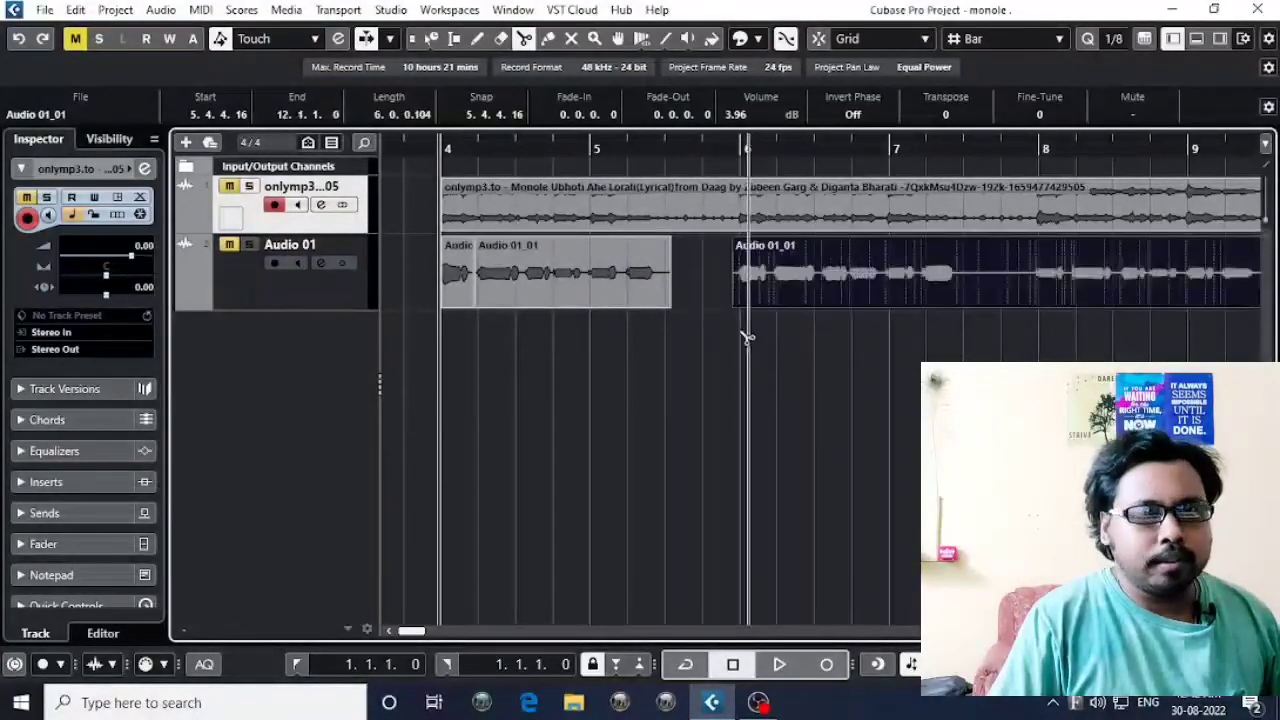
# Split the vocal before the gap at 5.1.4.44 and just before bar 5, undoing the deletion of the event after the gap.
pyautogui.click(626, 285)
pyautogui.press('Delete')
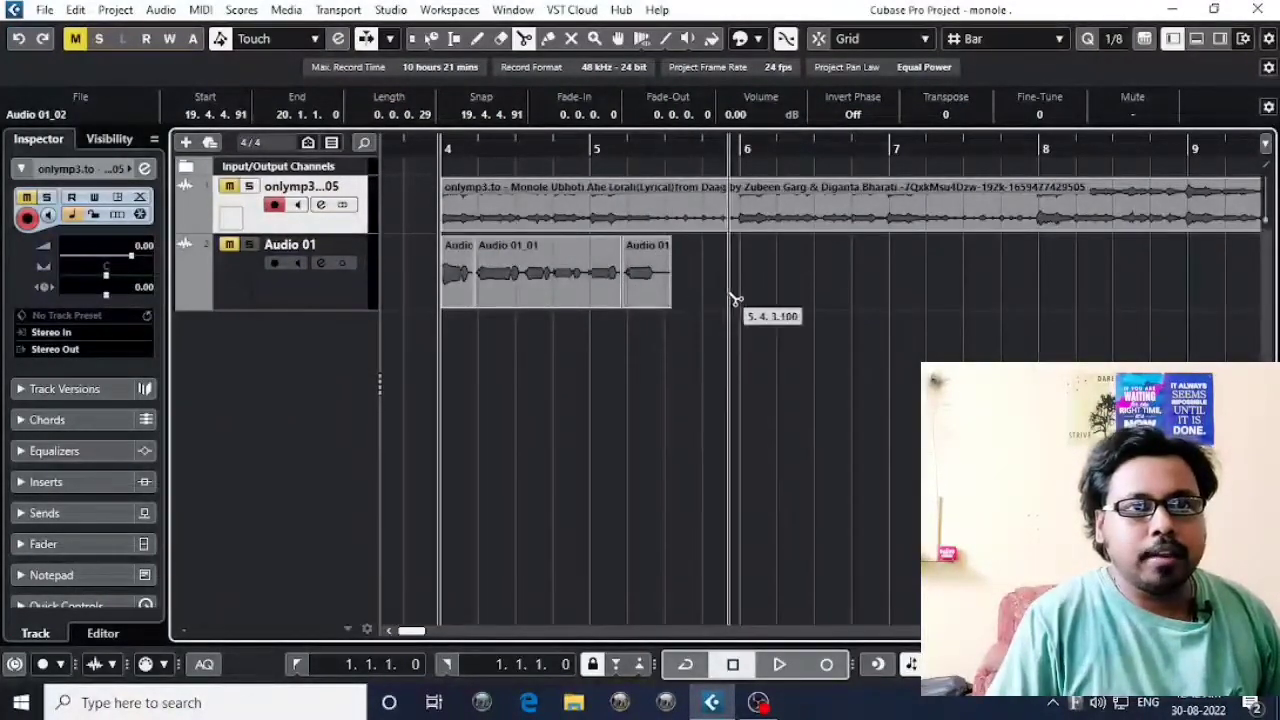
pyautogui.hotkey('ctrl', 'z')
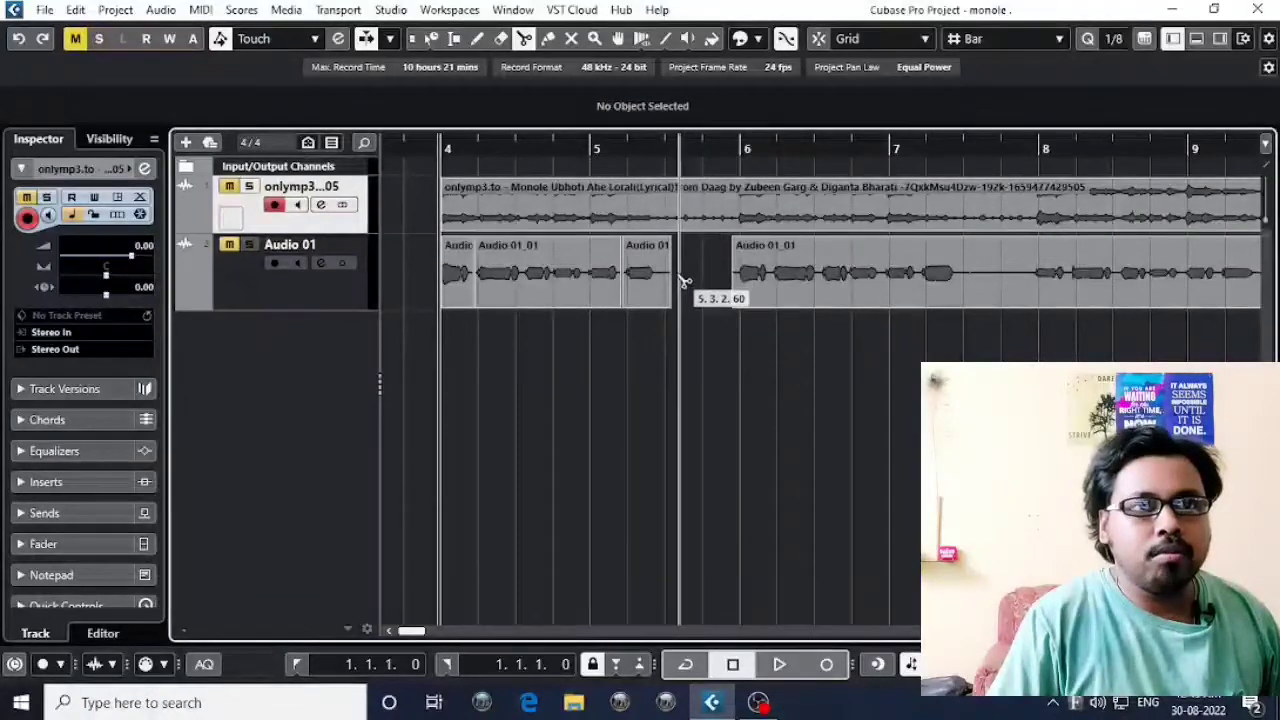
pyautogui.click(580, 288)
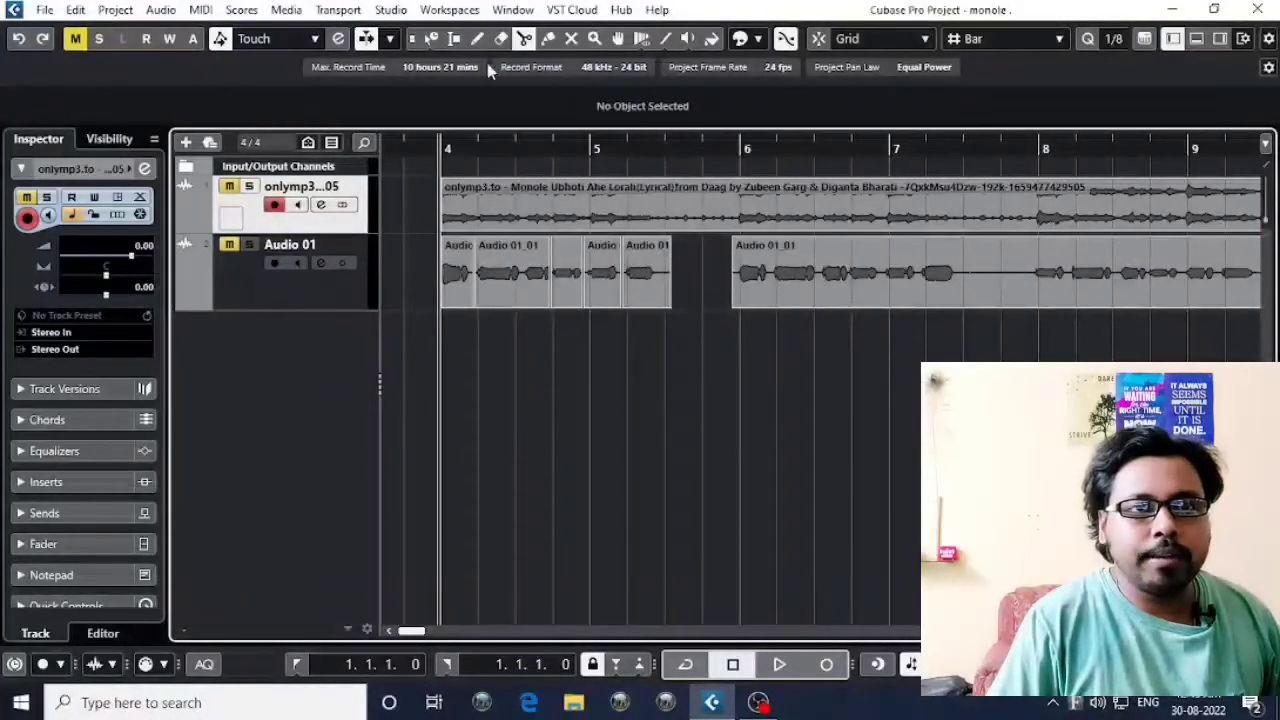
# Set the Object Selection tool to Normal Sizing.
pyautogui.click(432, 40)
pyautogui.click(432, 40)
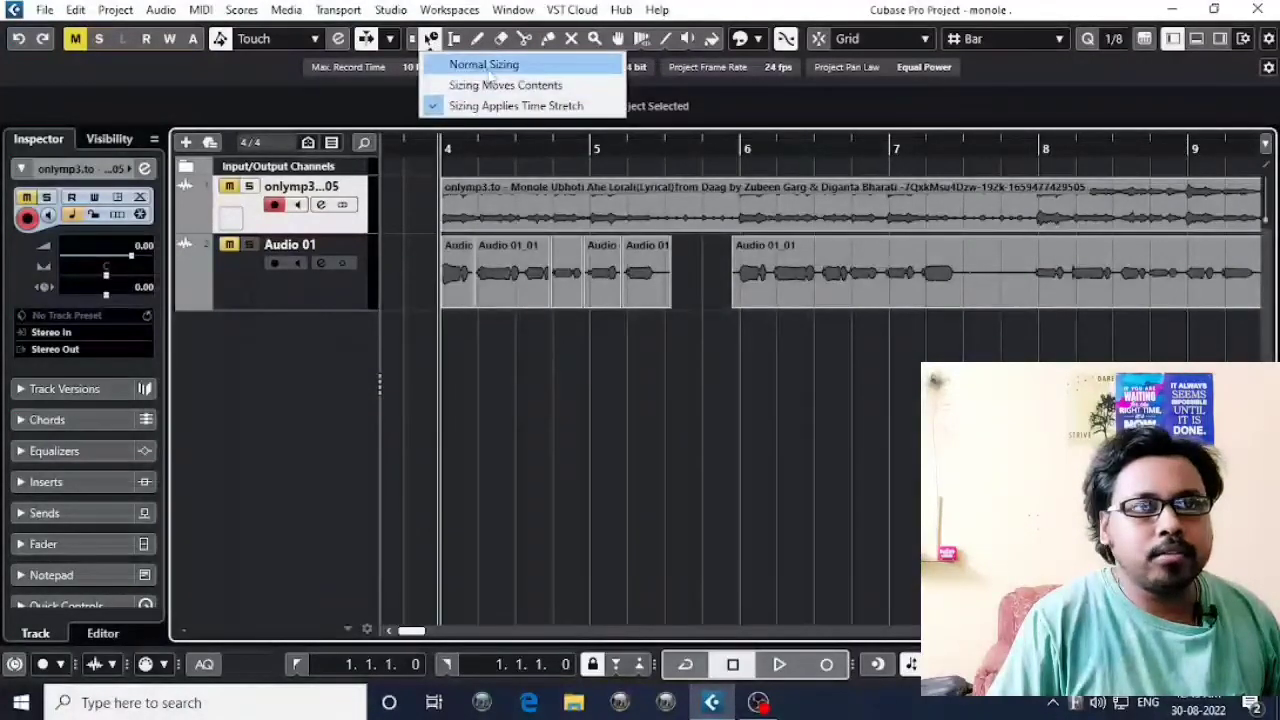
pyautogui.click(488, 66)
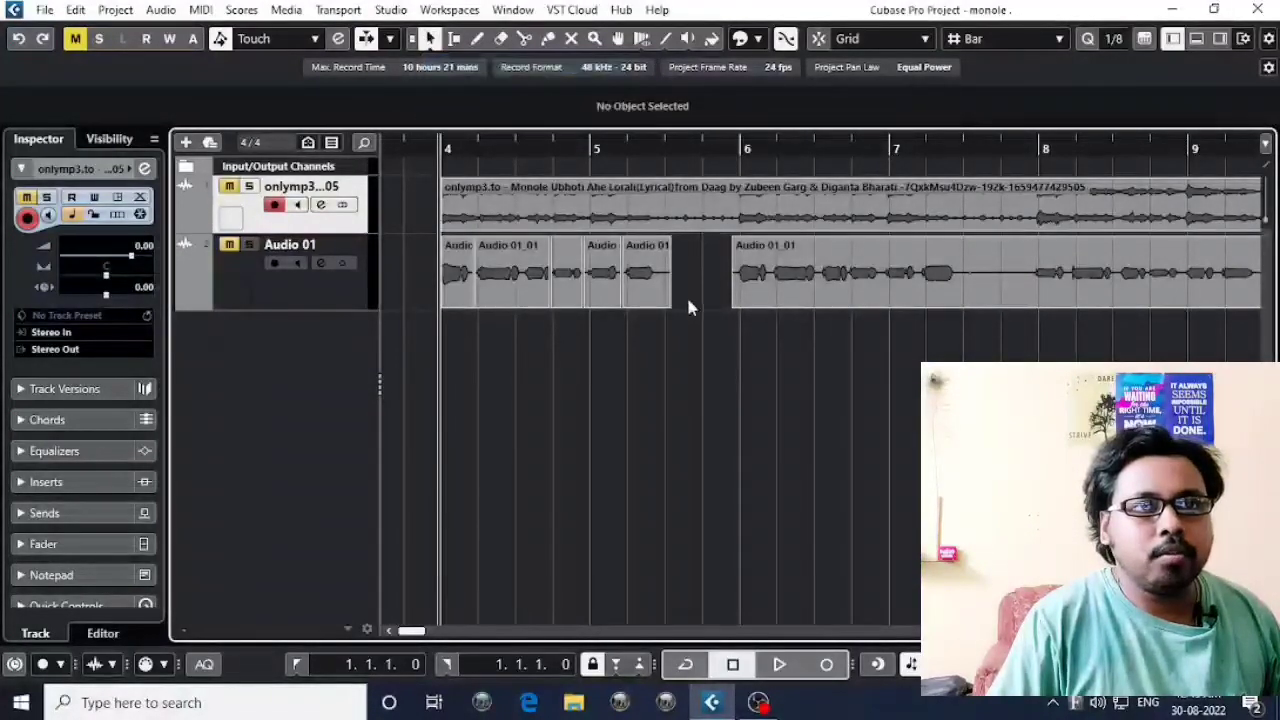
# Delete the short vocal piece at bar 5 and try resizing the piece before it from its lower edge handle.
pyautogui.click(600, 285)
pyautogui.press('Delete')
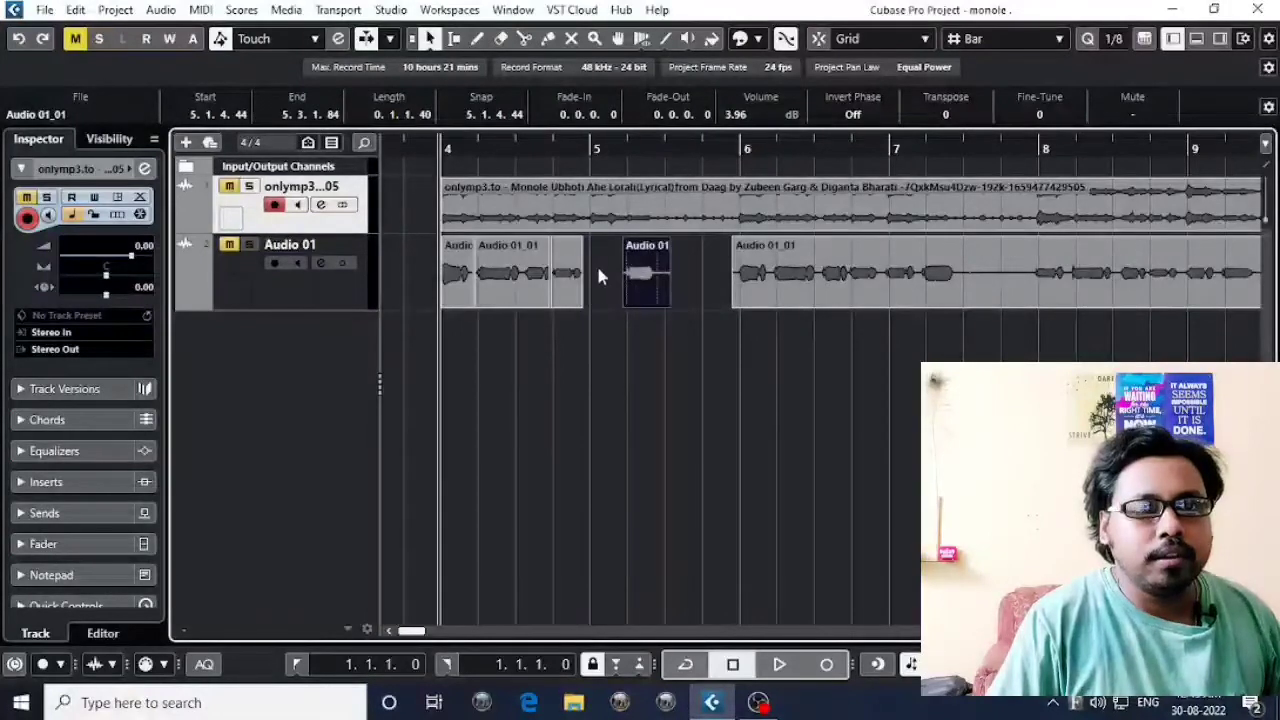
pyautogui.click(601, 294)
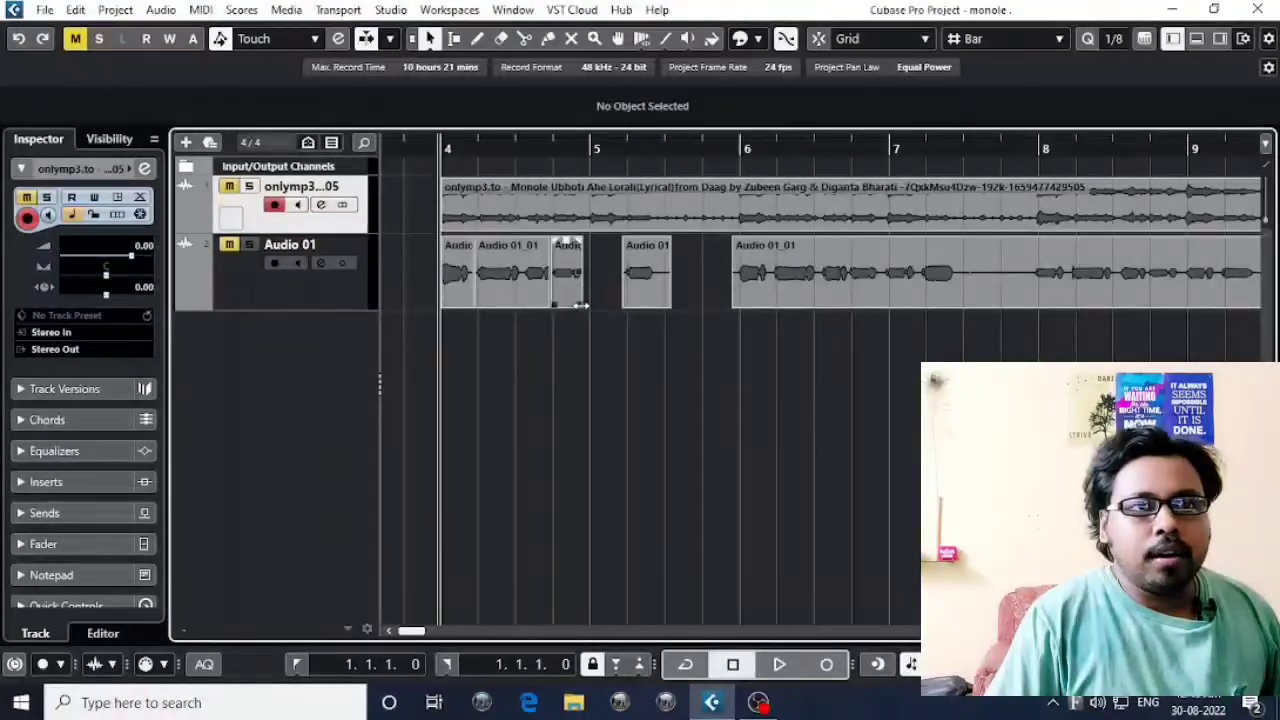
pyautogui.moveTo(555, 304); pyautogui.dragTo(585, 304)
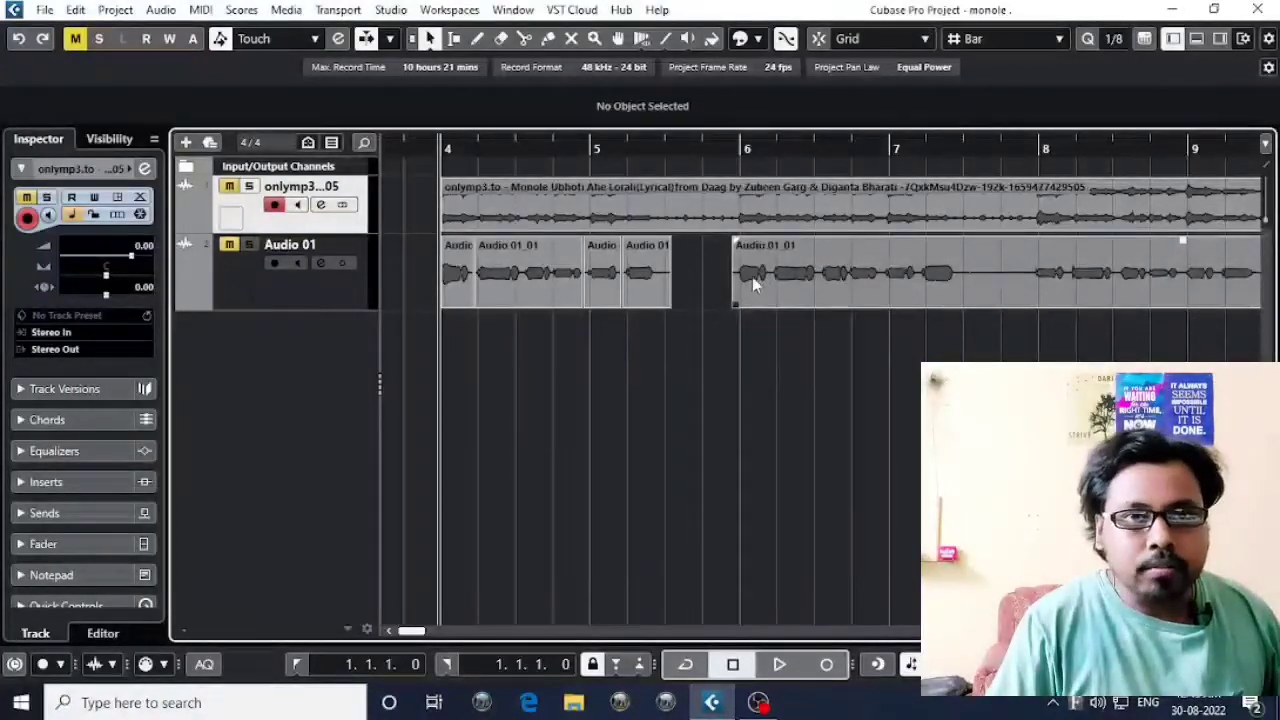
# Split the vocal event after the gap just before and just after bar 7 using the Object Selection tool.
pyautogui.hscroll(2, 968, 303)
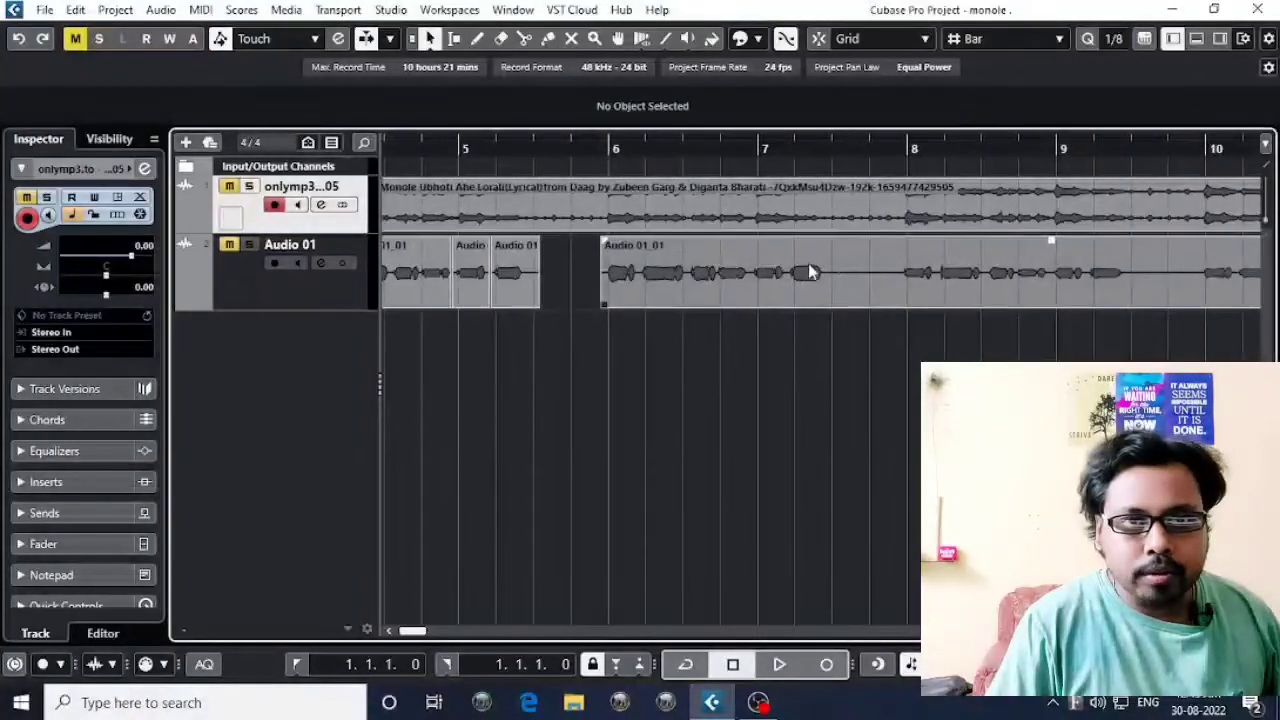
pyautogui.click(752, 292)
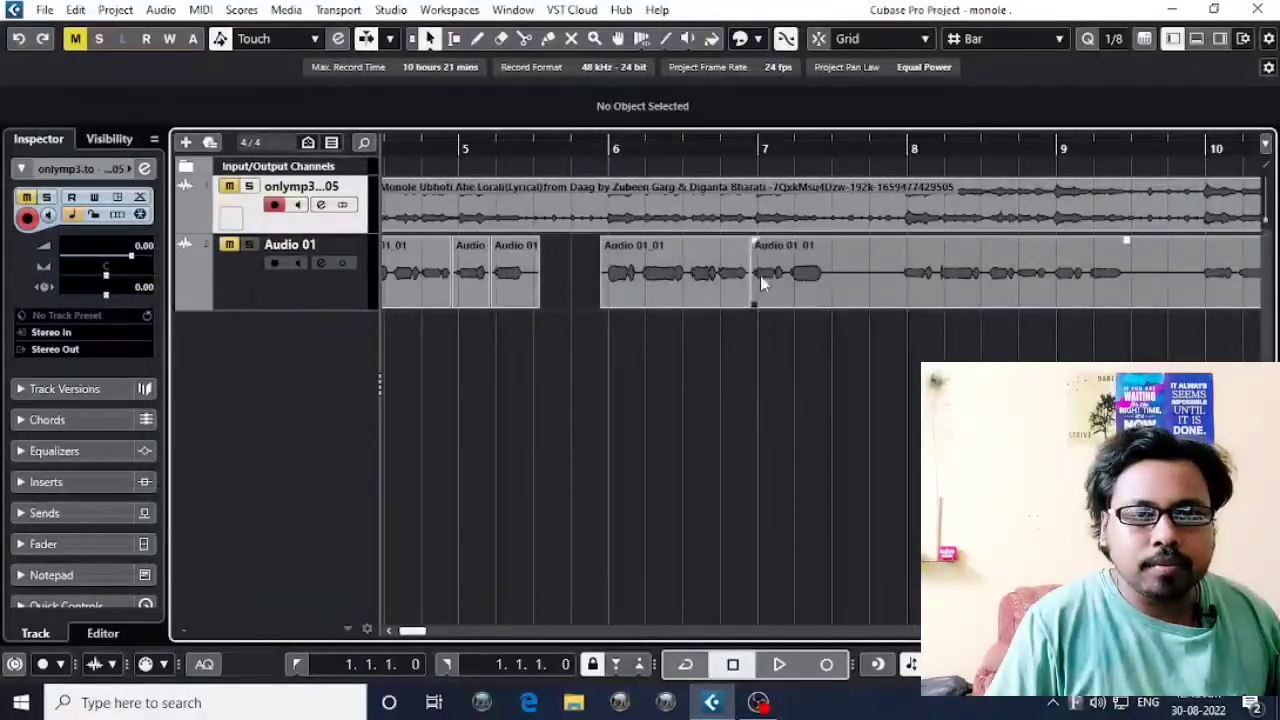
pyautogui.click(787, 292)
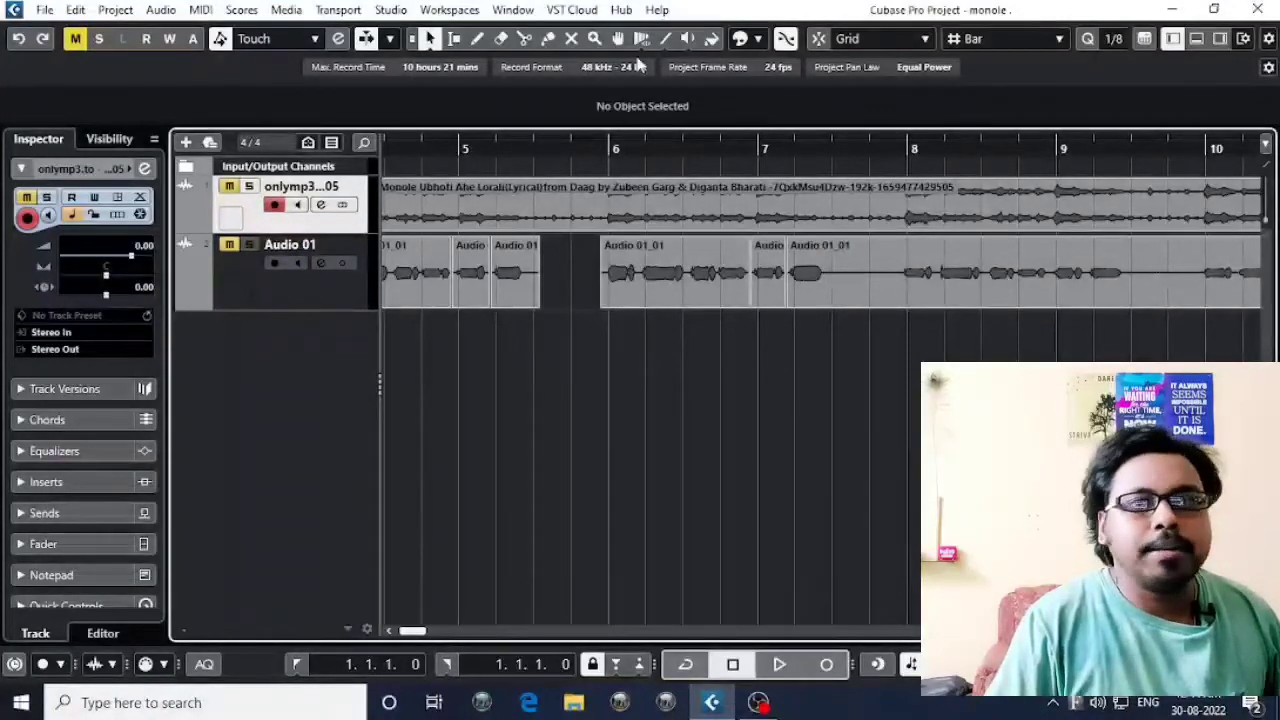
# Split the vocal piece between bars 6 and 7 at about 6.3 with the Split tool and about 6.1.4 with the Object Selection tool.
pyautogui.click(526, 40)
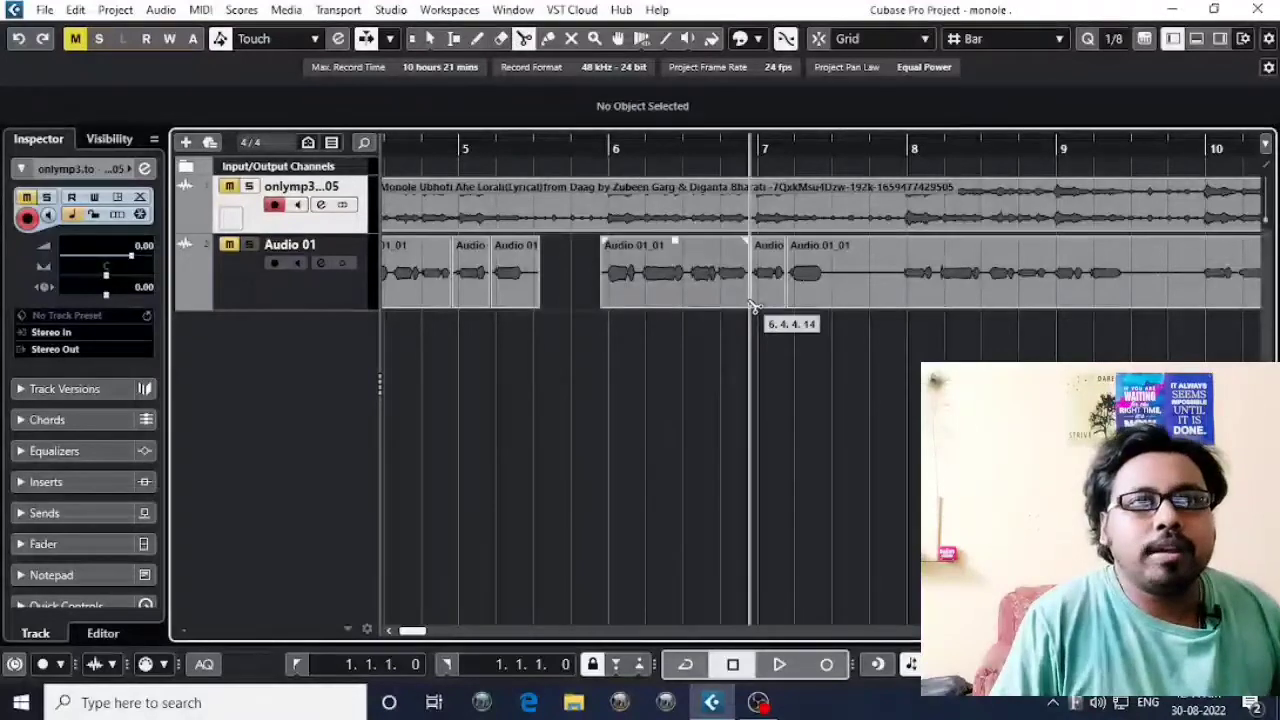
pyautogui.click(430, 38)
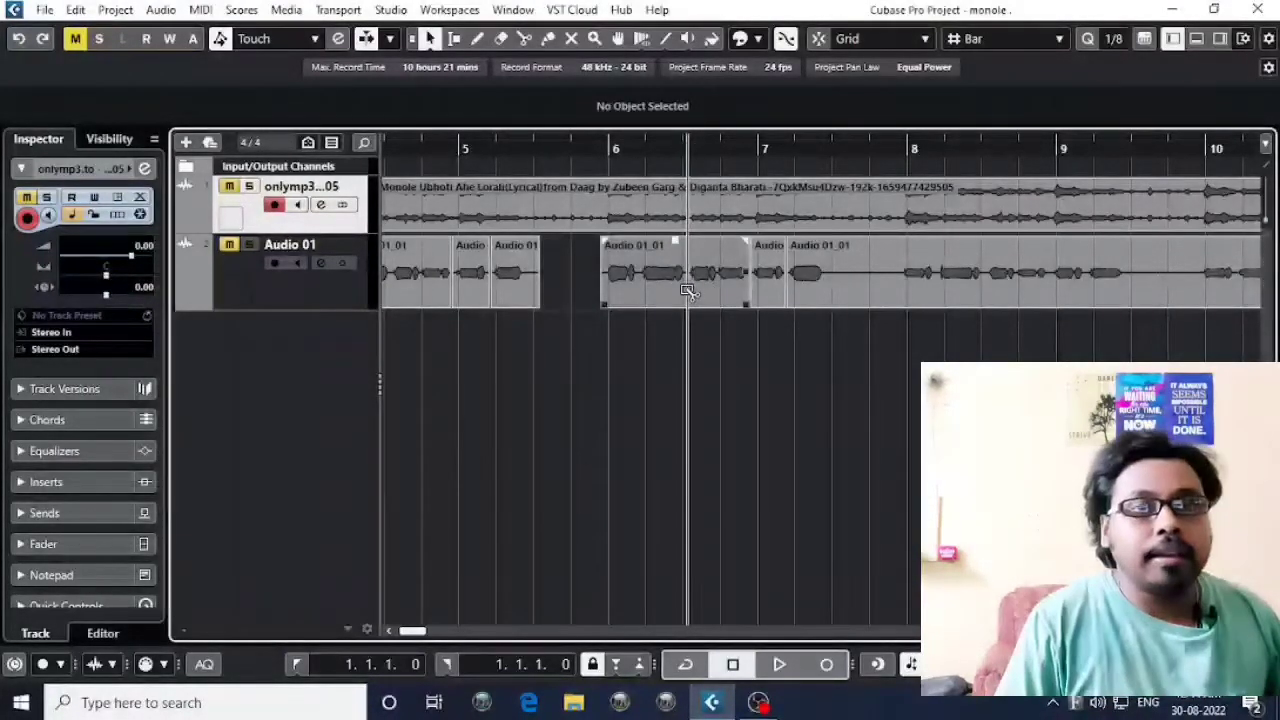
pyautogui.click(523, 42)
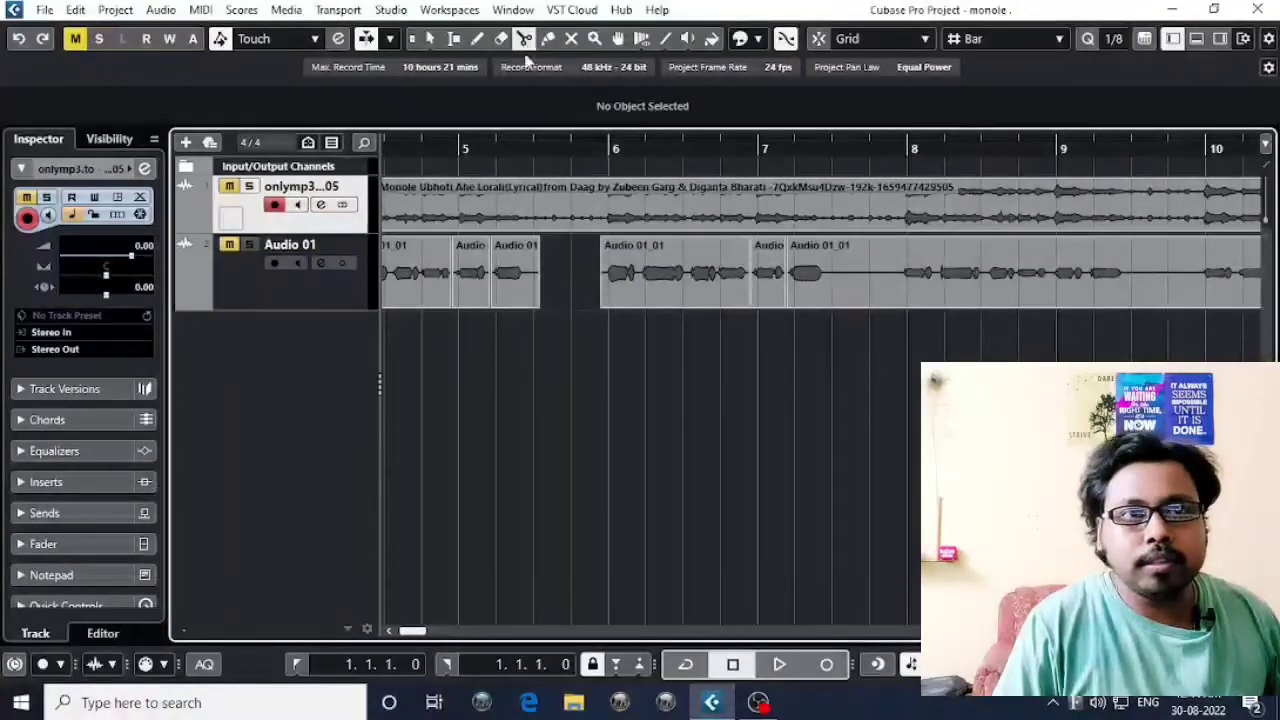
pyautogui.click(690, 276)
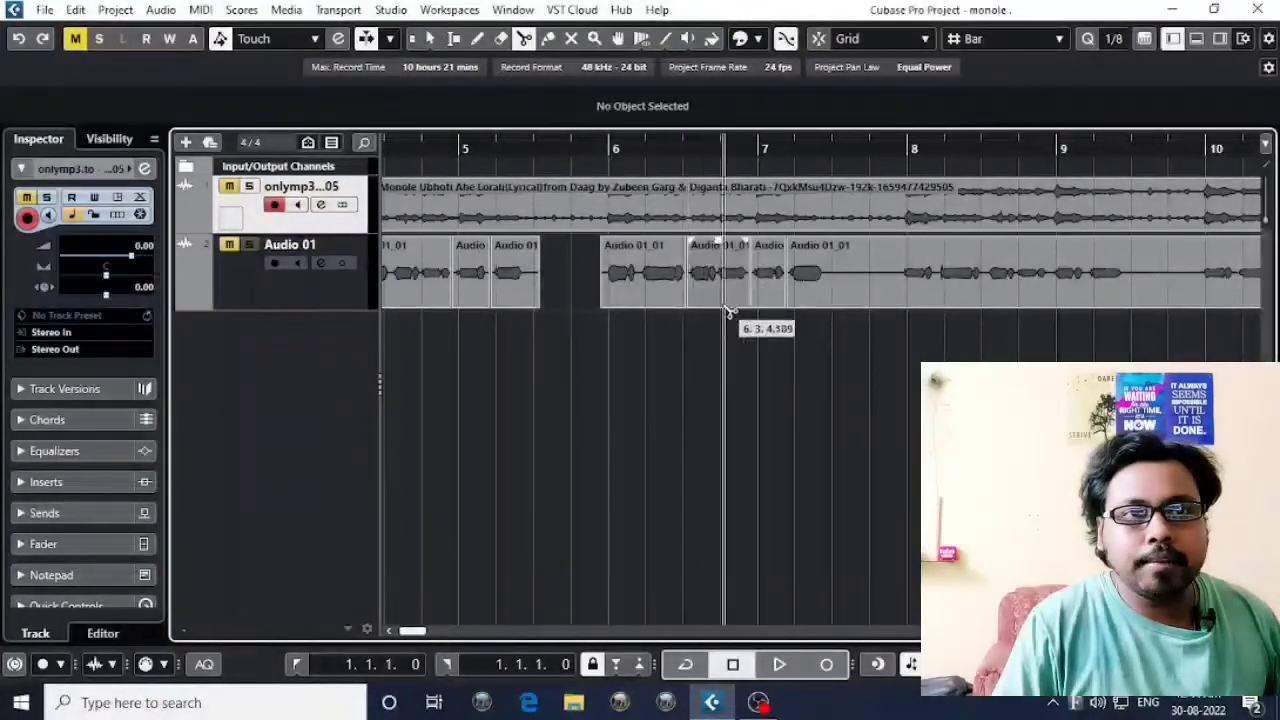
pyautogui.click(428, 38)
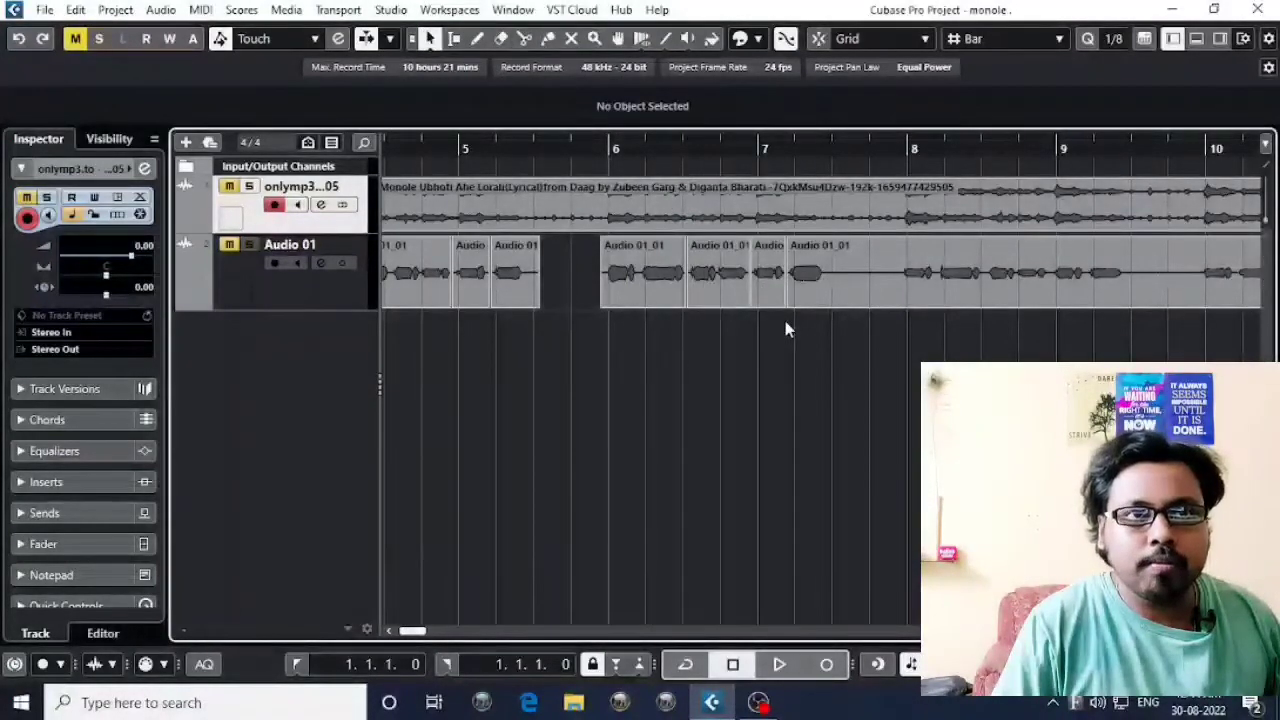
pyautogui.keyDown('alt'); pyautogui.click(641, 290); pyautogui.keyUp('alt')
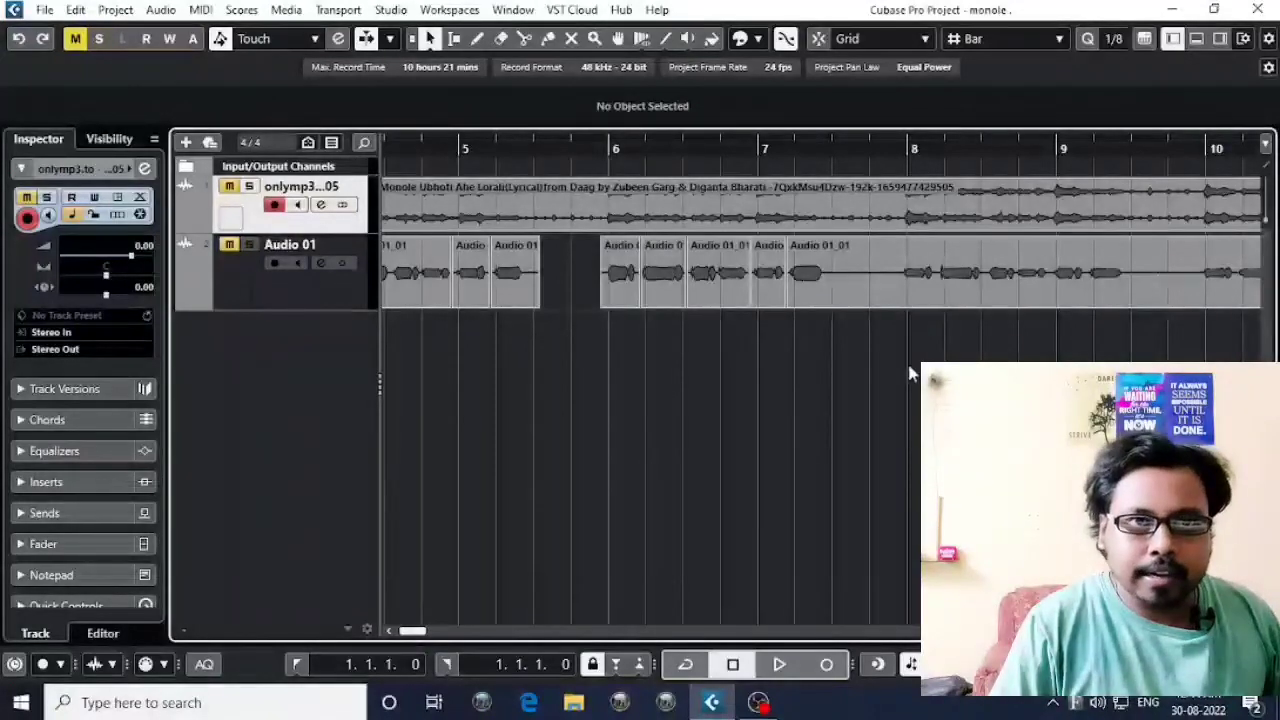
# Glue the short vocal pieces between about 6.1.4 and 7.1.4 on Audio 01 into one event.
pyautogui.hscroll(2, 911, 371)
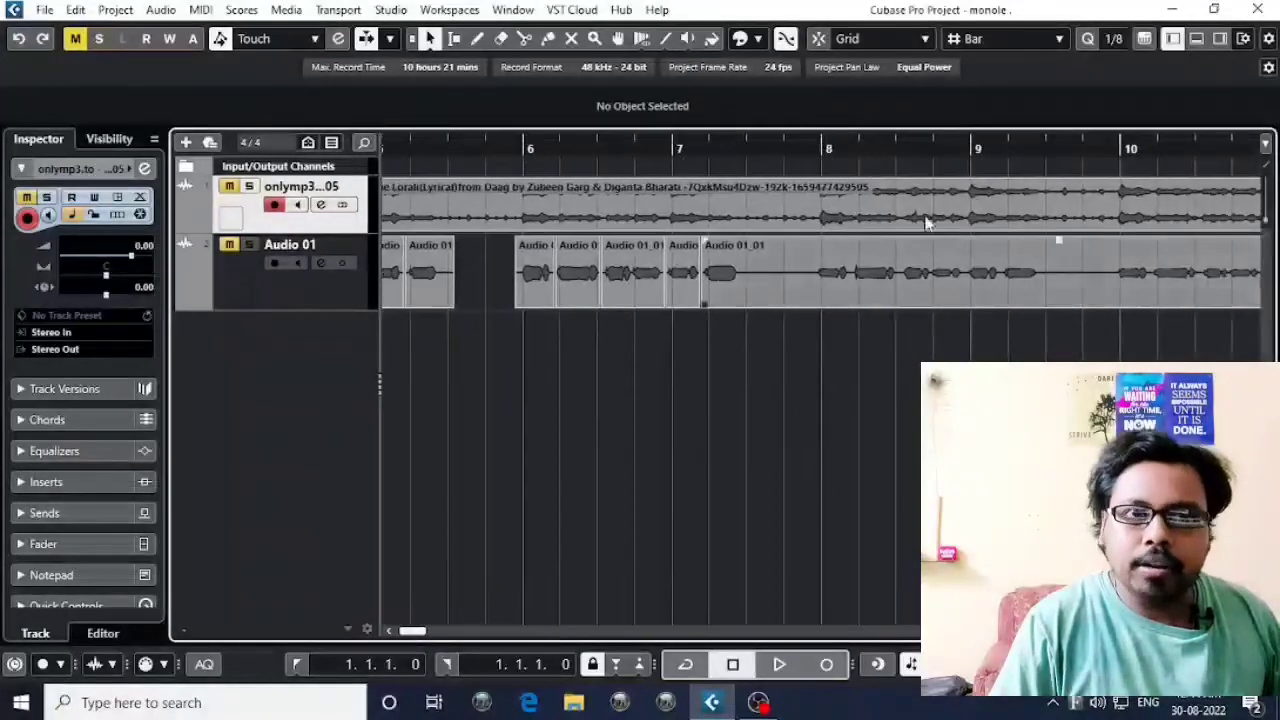
pyautogui.click(550, 39)
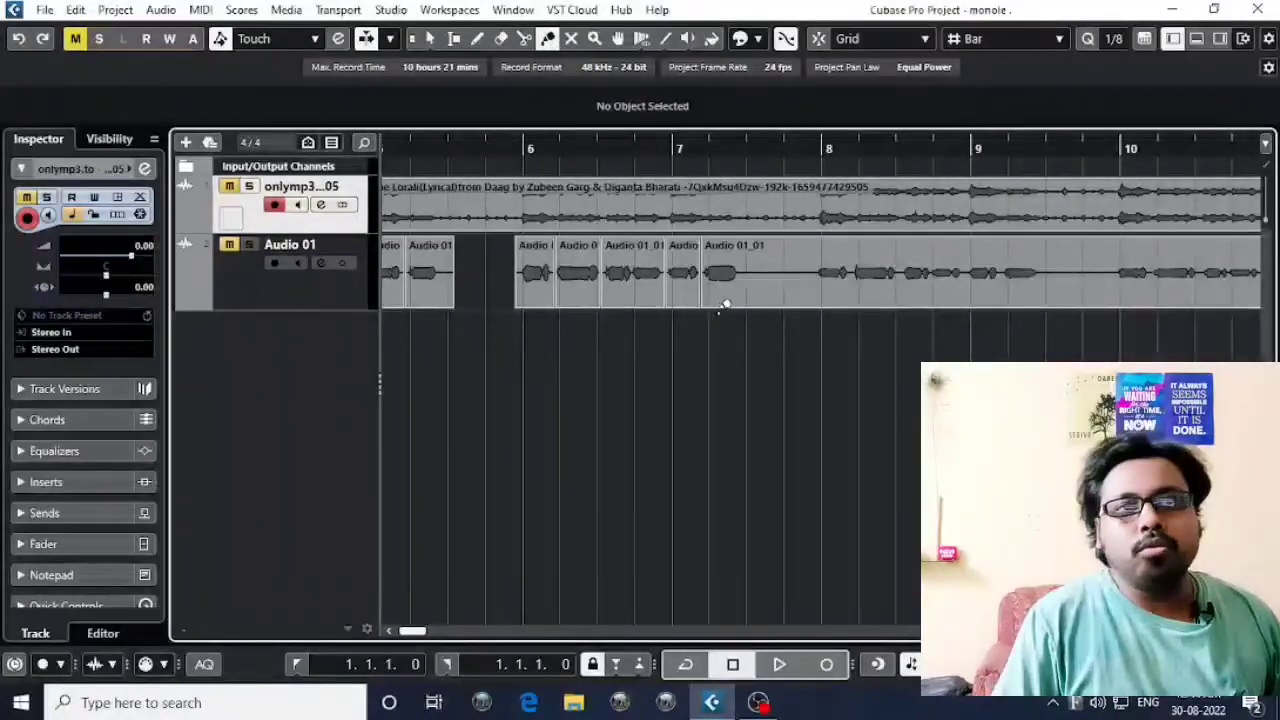
pyautogui.press('g')
pyautogui.press('g')
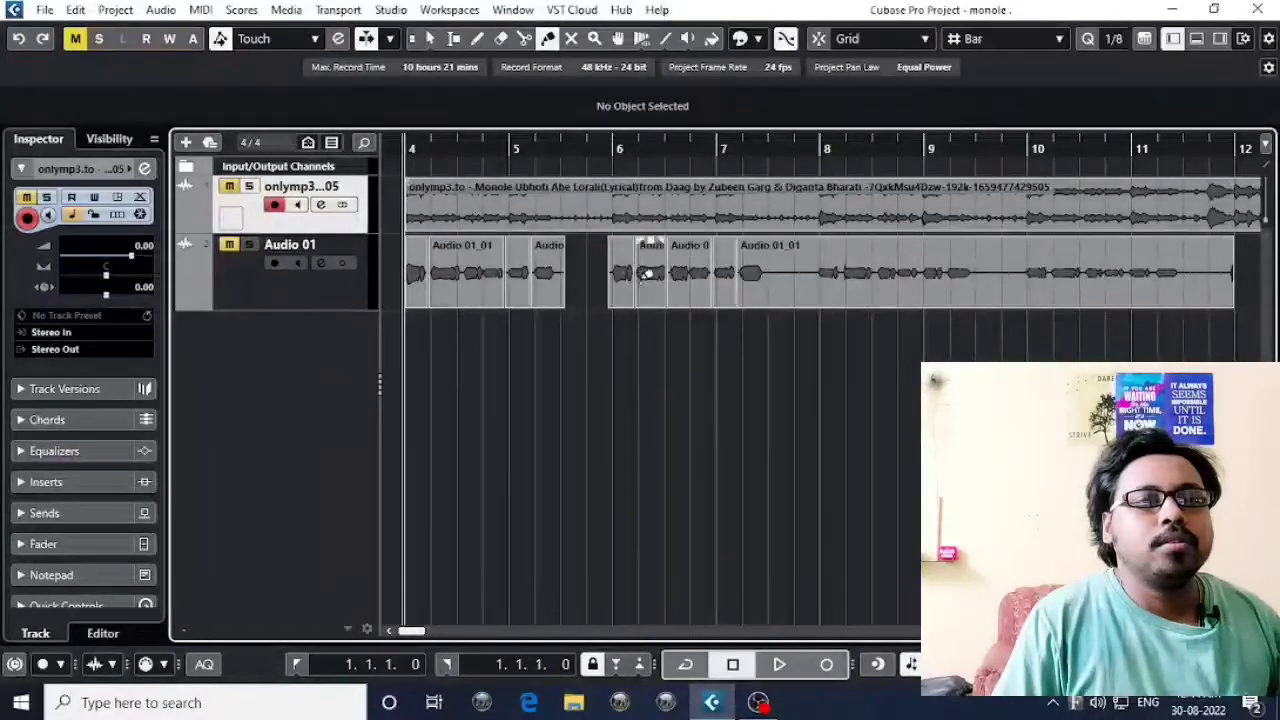
pyautogui.hscroll(1, 800, 292)
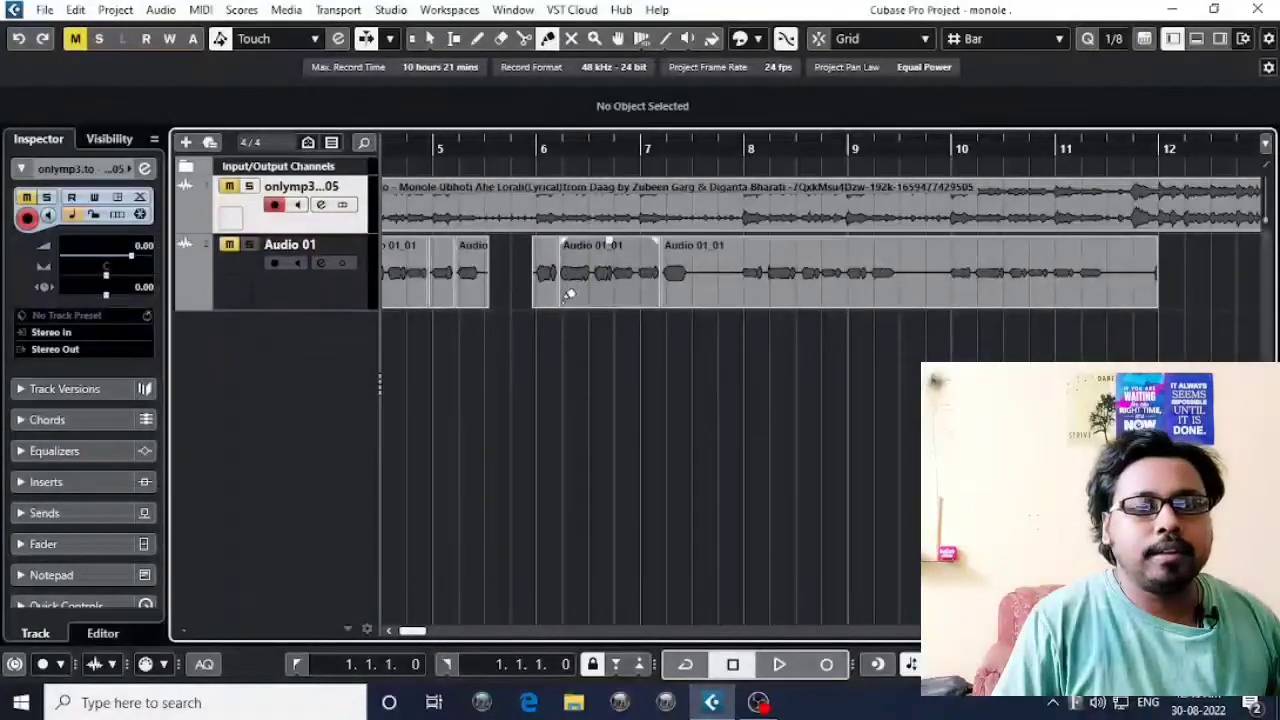
# Glue the vocal pieces from bar 4 up to the gap into one event and the pieces after the gap into another.
pyautogui.hscroll(-3, 470, 270)
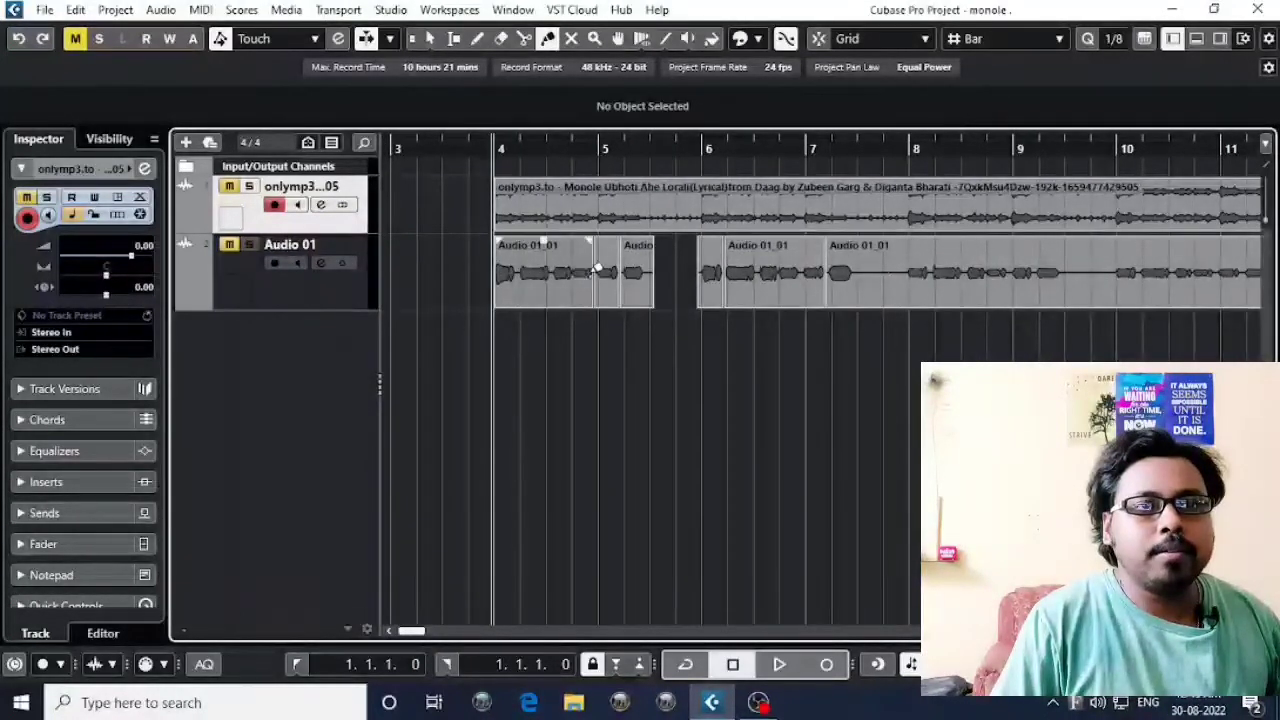
pyautogui.click(625, 268)
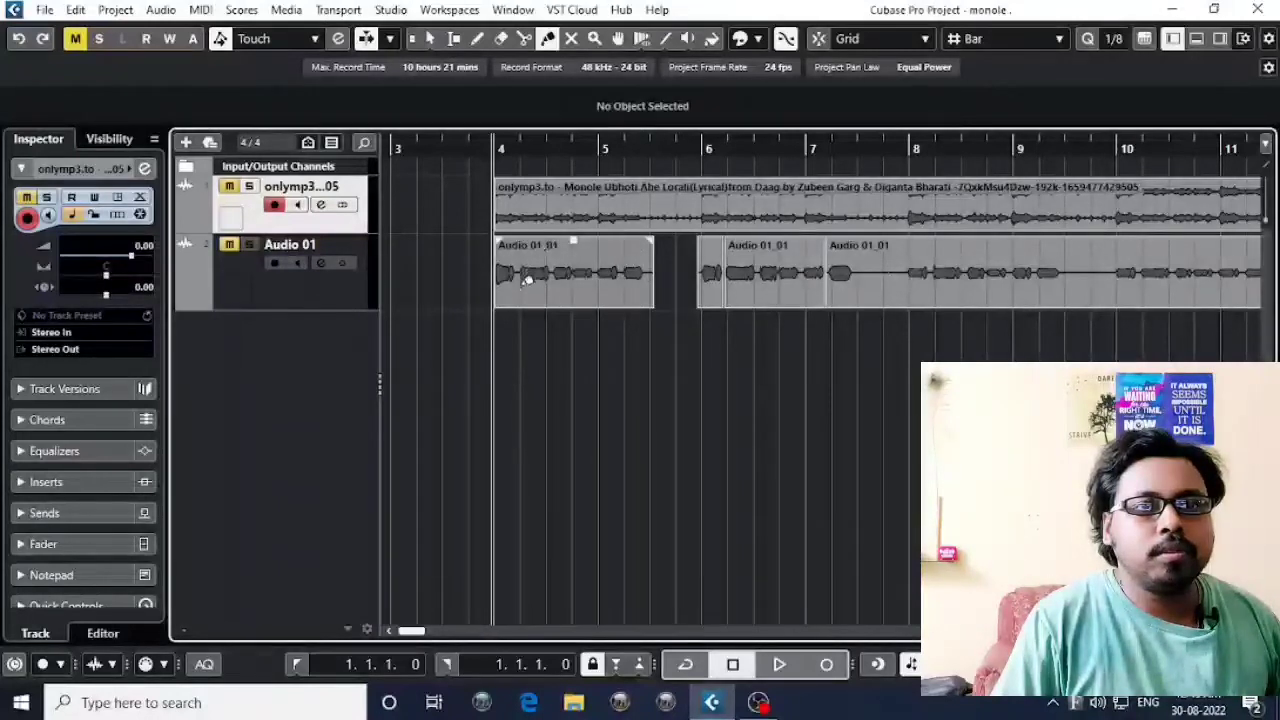
pyautogui.click(815, 272)
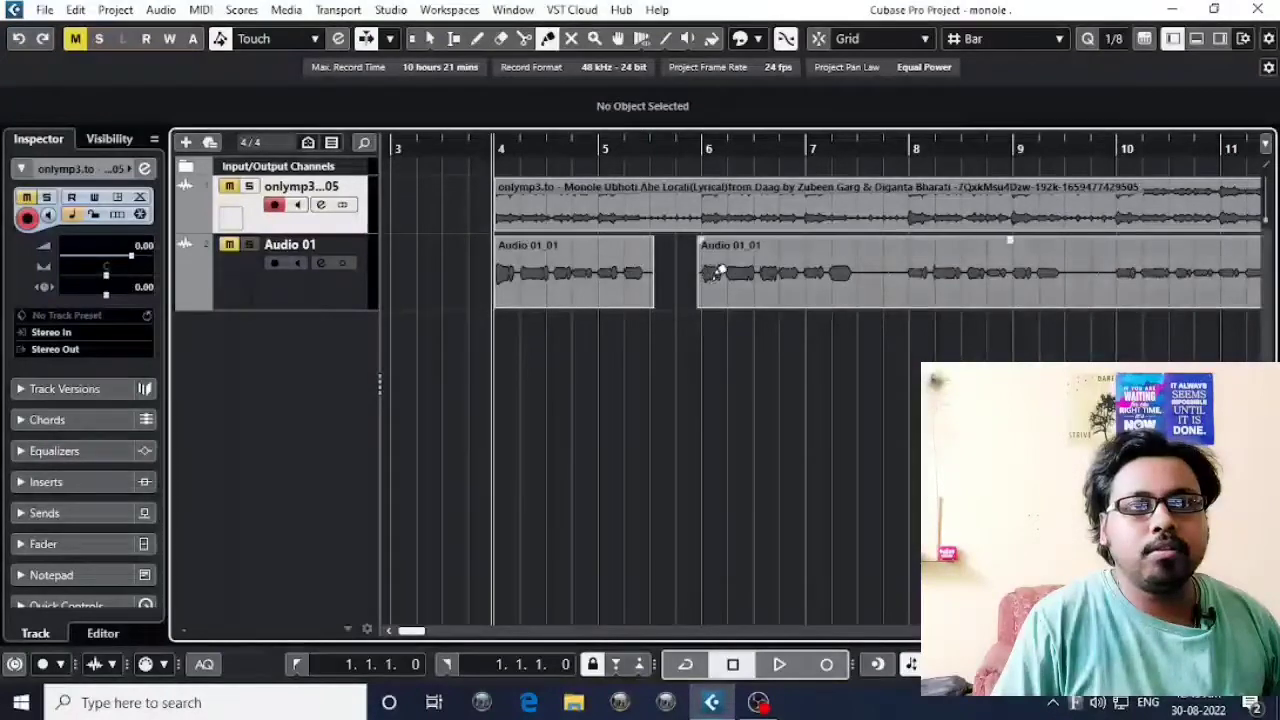
# Try gluing the two vocal events across the gap on Audio 01 into one, and undo the glue.
pyautogui.click(635, 268)
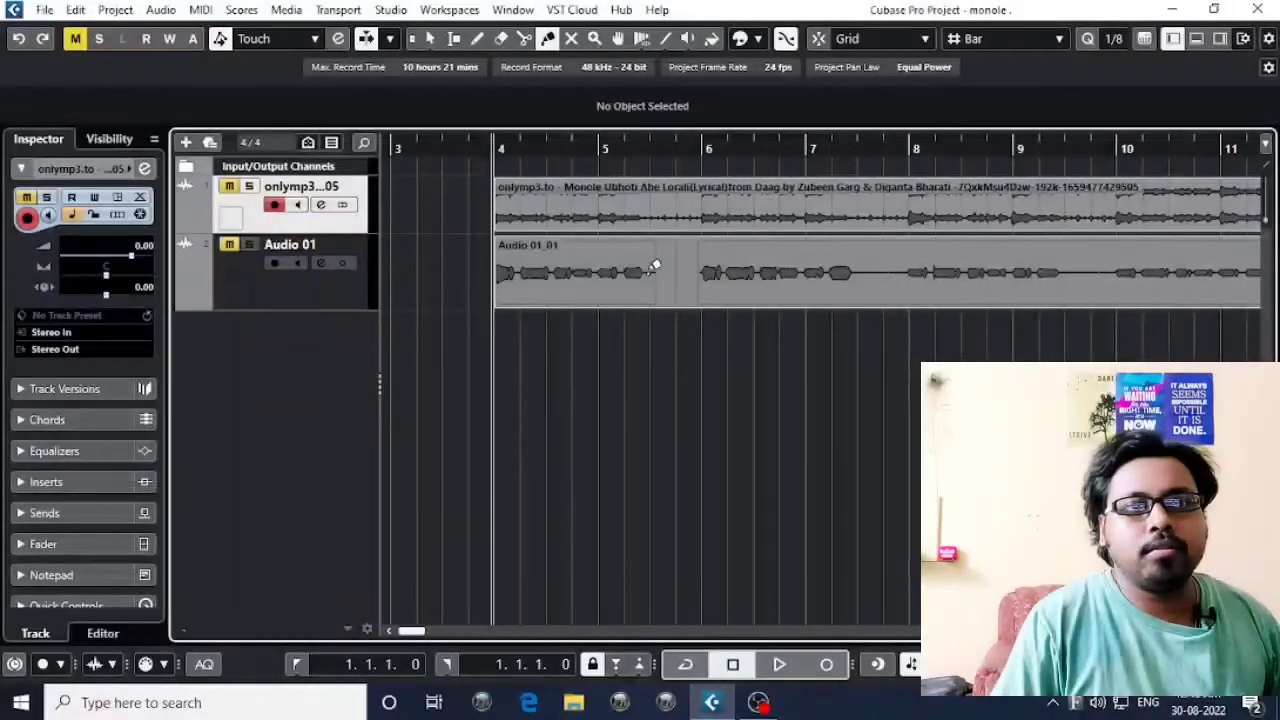
pyautogui.hotkey('ctrl', 'z')
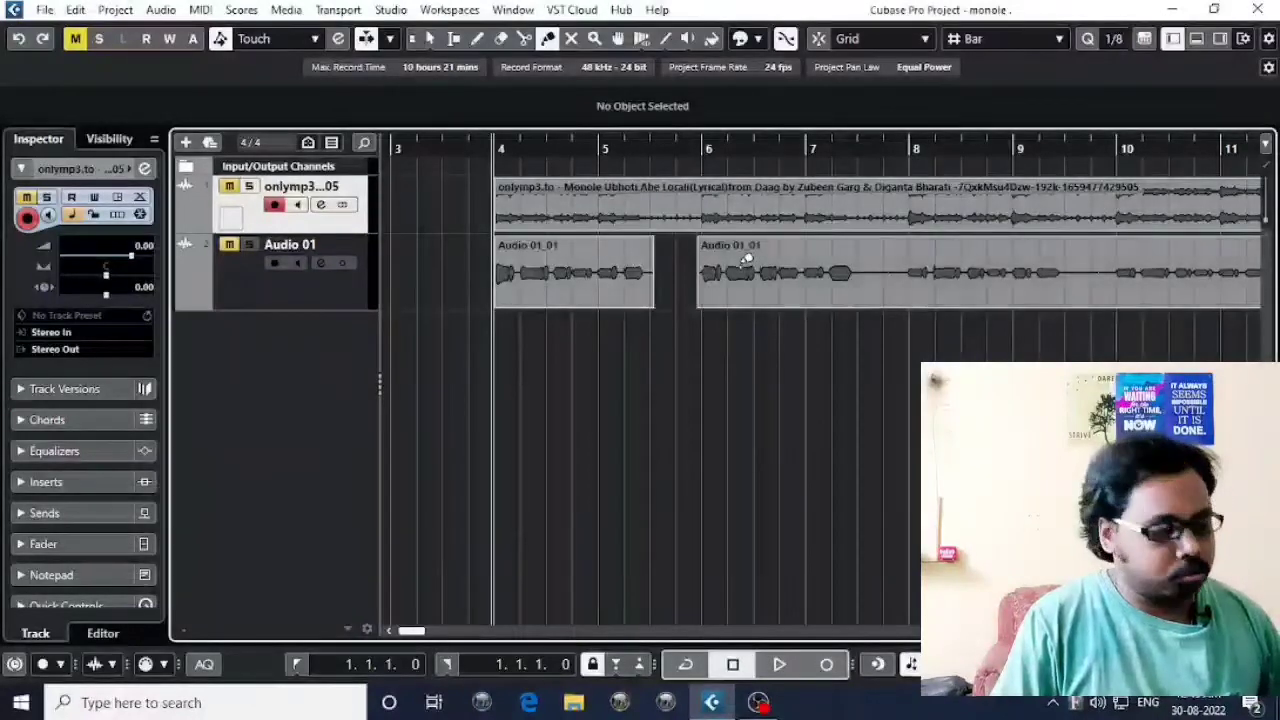
# Mute the first vocal event on Audio 01, starting at bar 4, with the Mute tool.
pyautogui.click(572, 40)
pyautogui.hscroll(2, 720, 290)
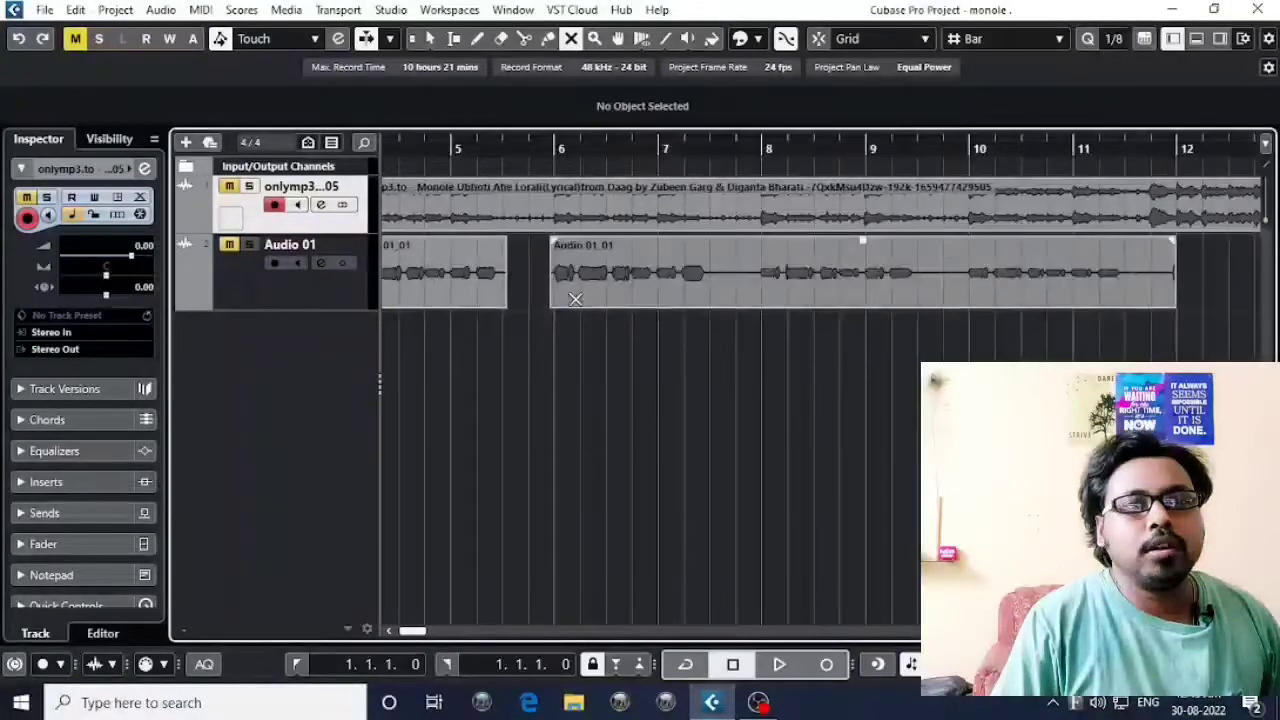
pyautogui.hscroll(-2, 528, 276)
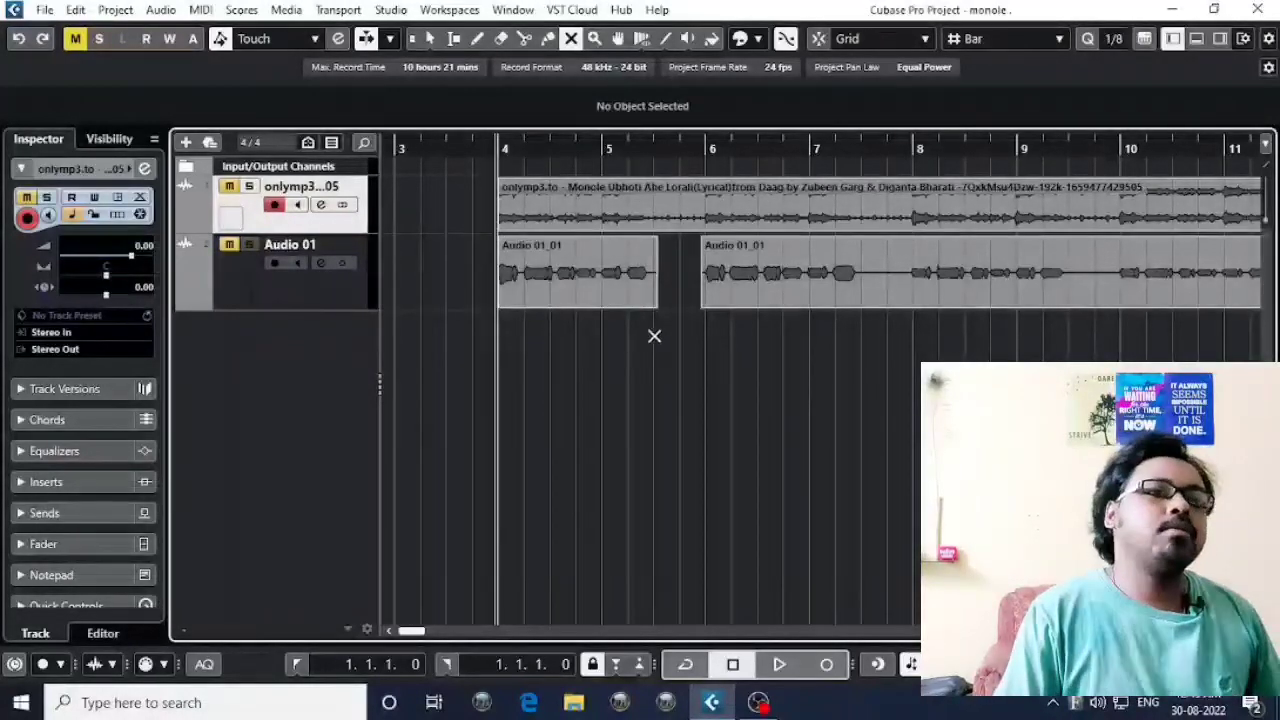
pyautogui.hscroll(1, 654, 336)
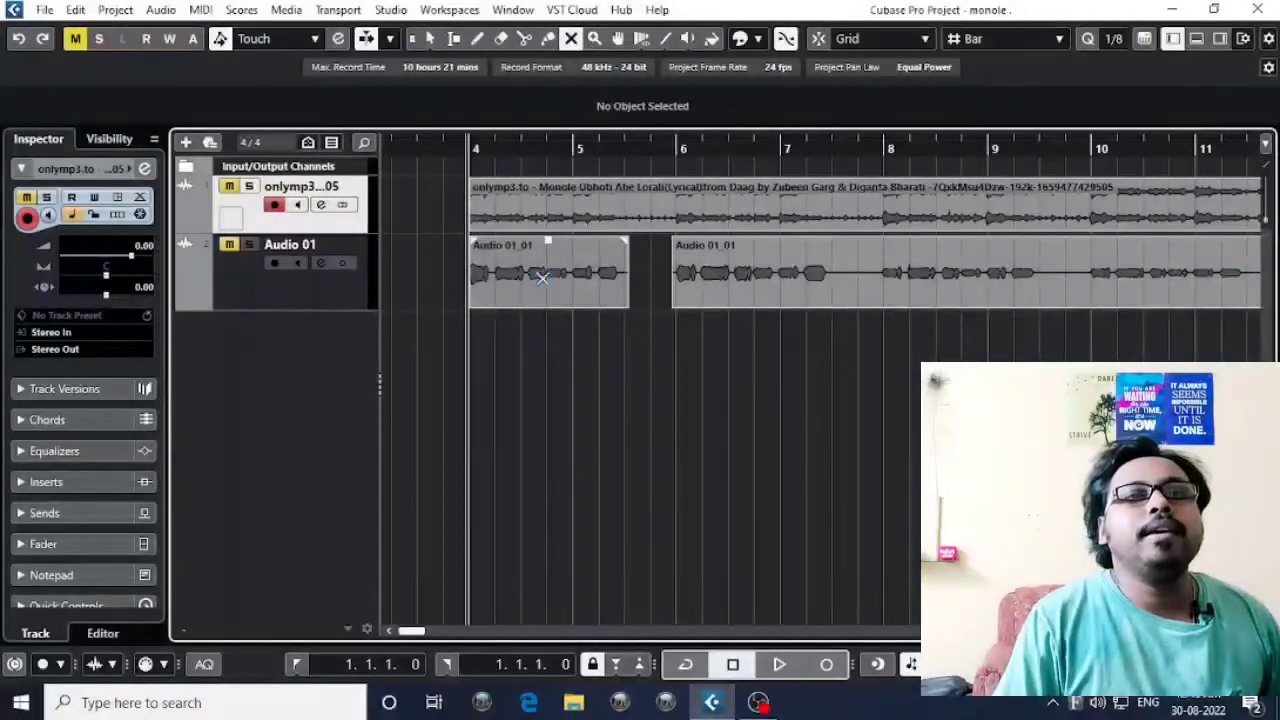
pyautogui.moveTo(541, 279); pyautogui.dragTo(500, 343)
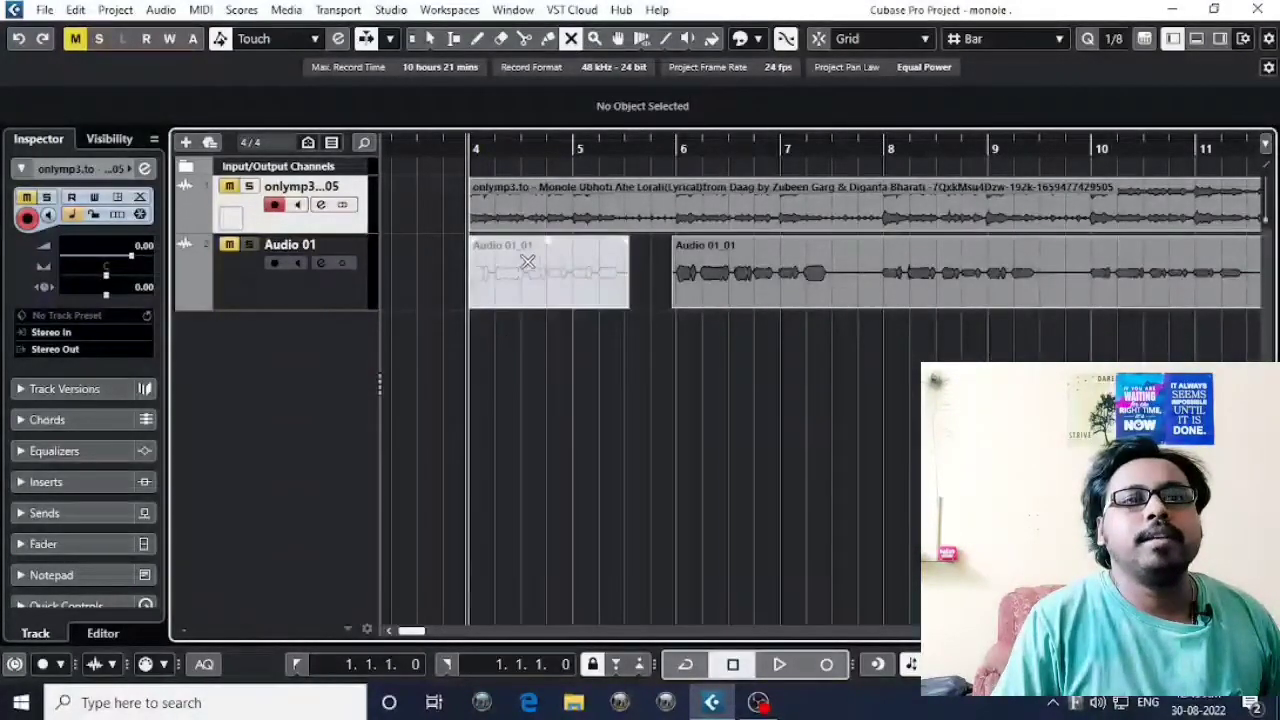
pyautogui.hscroll(4, 737, 320)
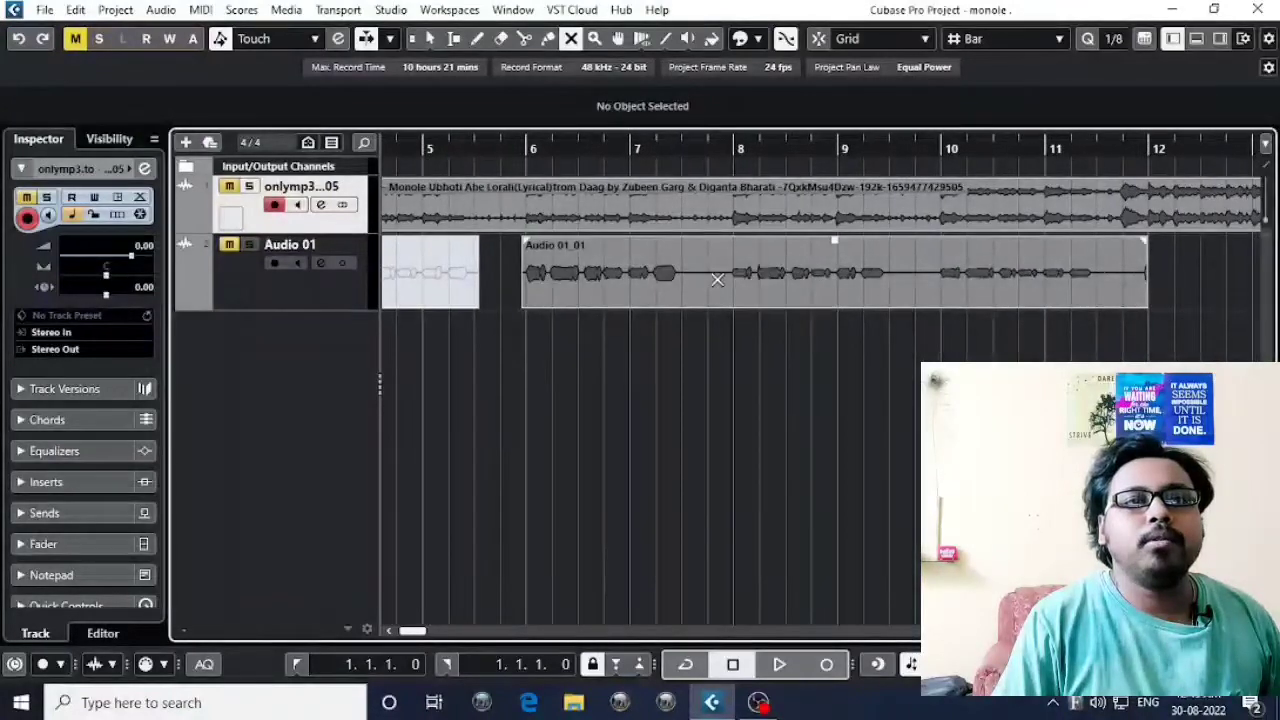
# Toggle the mute of the bar 4 vocal event off, on and off again with the Mute tool.
pyautogui.hscroll(-6, 893, 298)
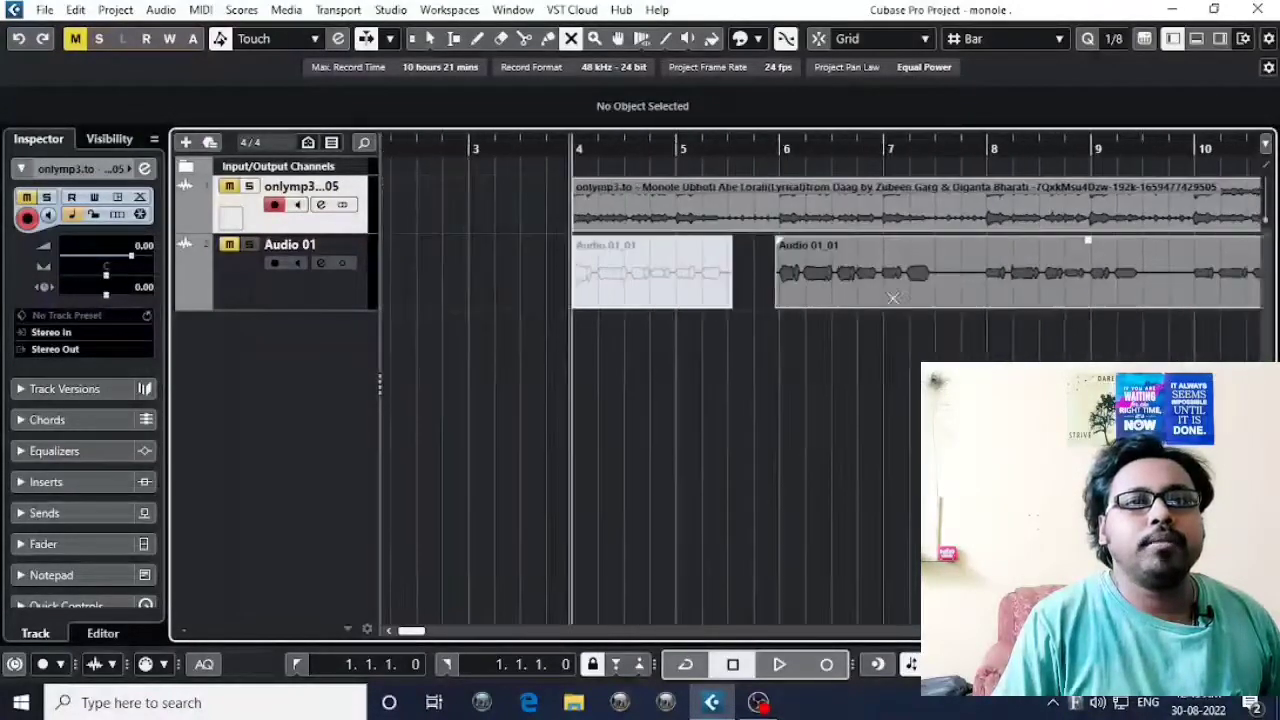
pyautogui.click(649, 270)
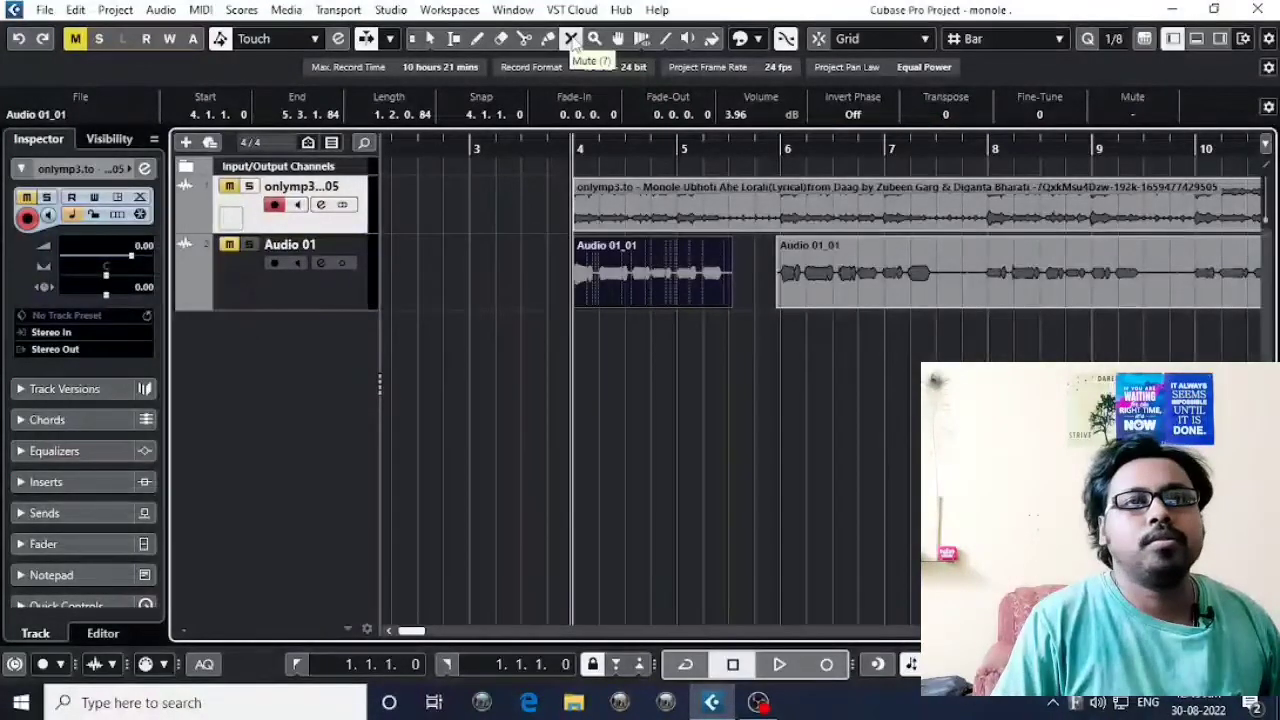
pyautogui.click(650, 278)
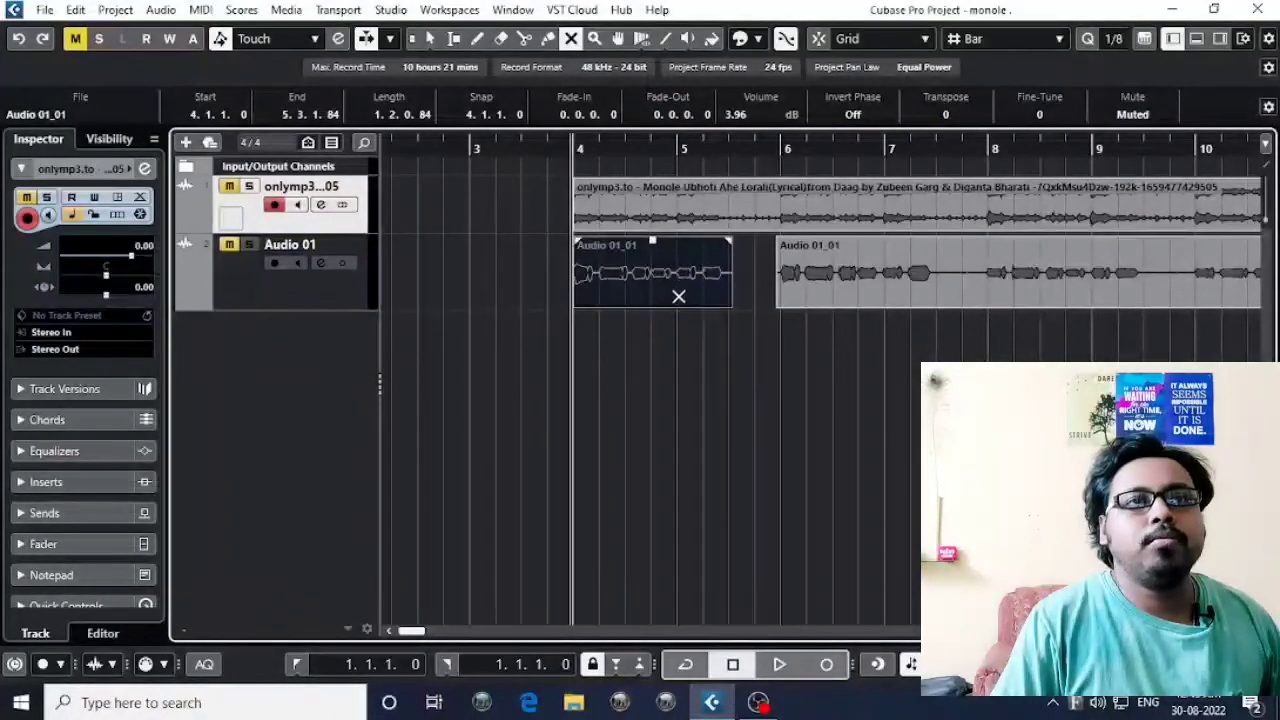
pyautogui.click(650, 283)
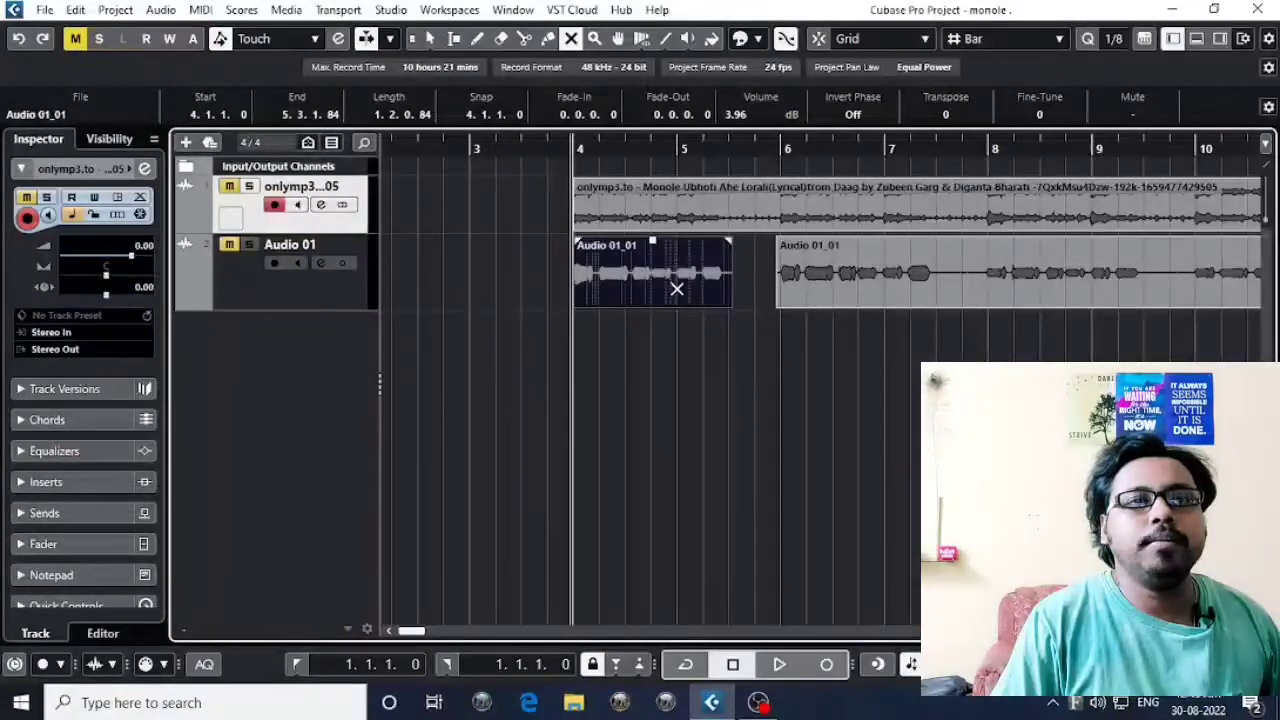
# Zoom into the first vocal event with the Zoom tool, return to the Mute tool and zoom out to show both vocal events.
pyautogui.click(594, 38)
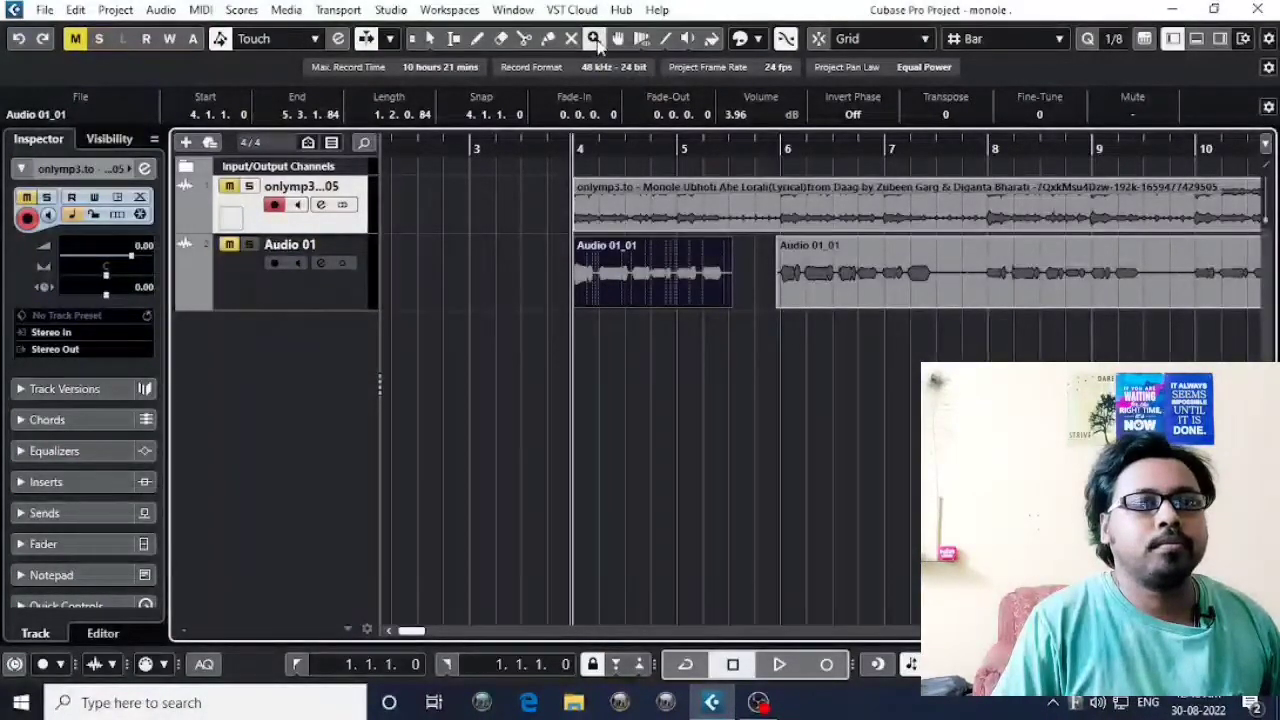
pyautogui.click(652, 280)
pyautogui.click(653, 287)
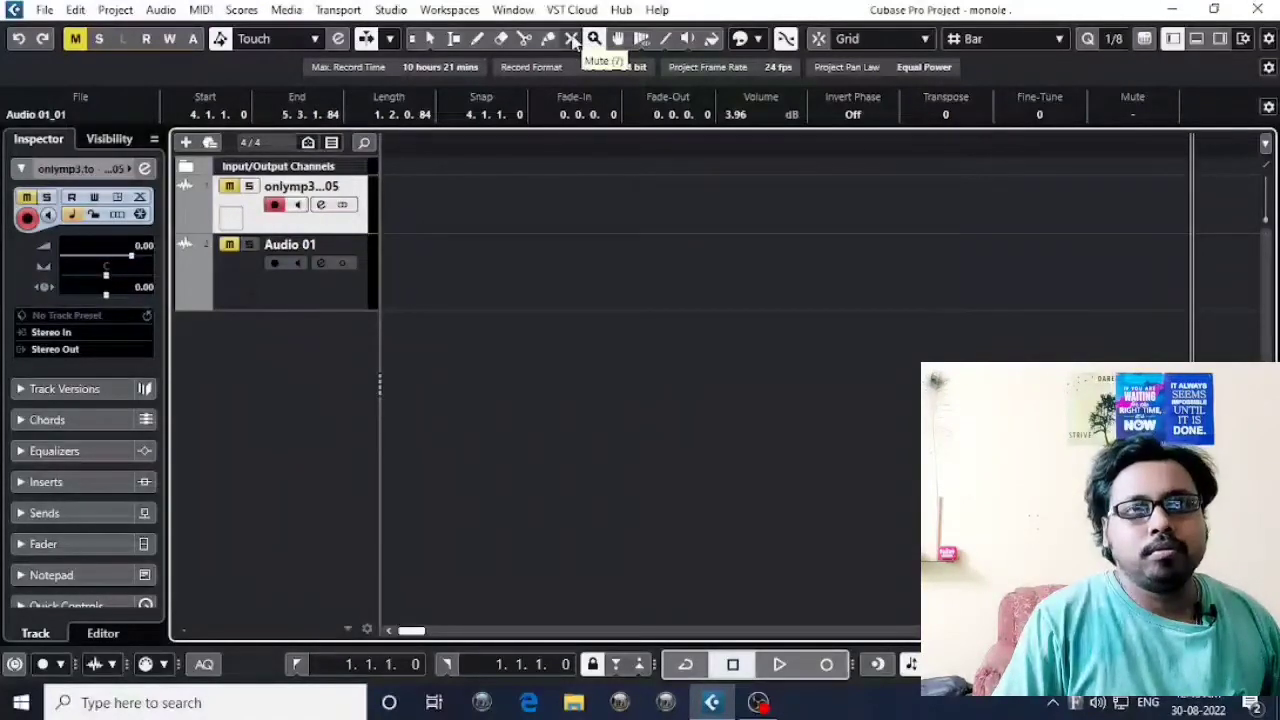
pyautogui.click(572, 38)
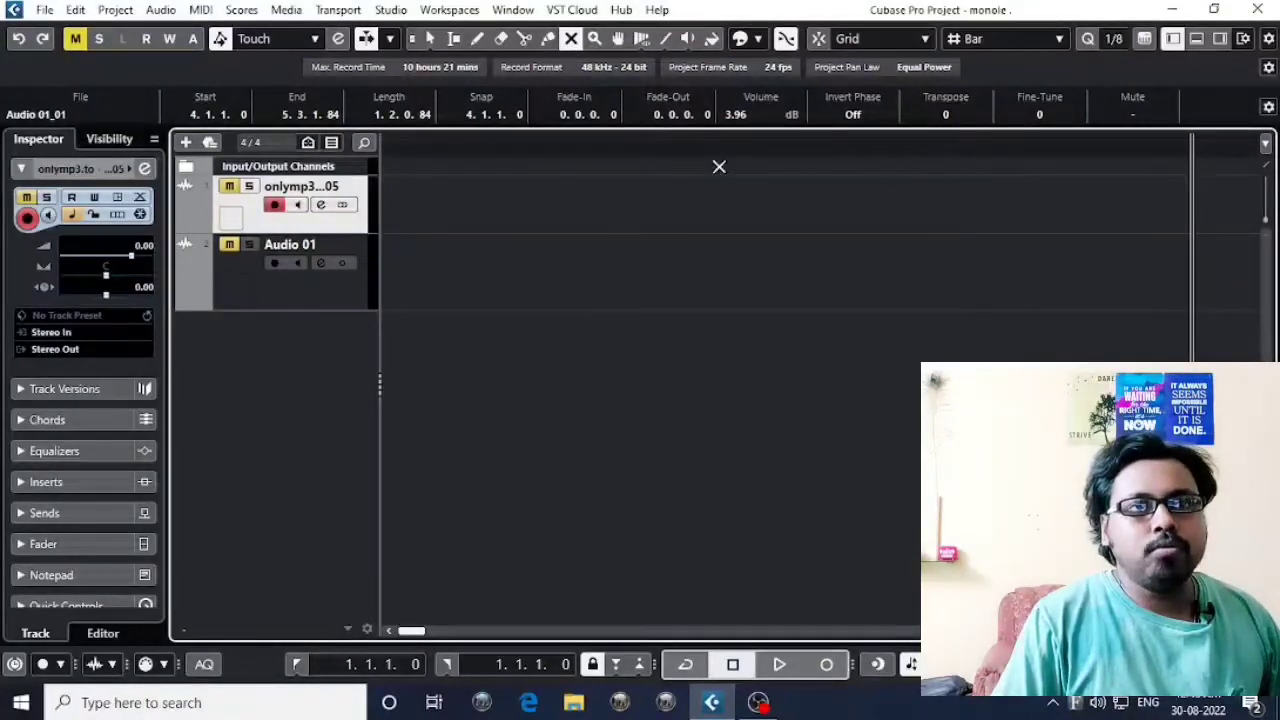
pyautogui.press('g')
pyautogui.press('g')
pyautogui.press('g')
pyautogui.press('g')
pyautogui.press('g')
pyautogui.press('g')
pyautogui.press('g')
pyautogui.press('g')
pyautogui.press('g')
pyautogui.press('g')
pyautogui.press('g')
pyautogui.press('g')
pyautogui.press('g')
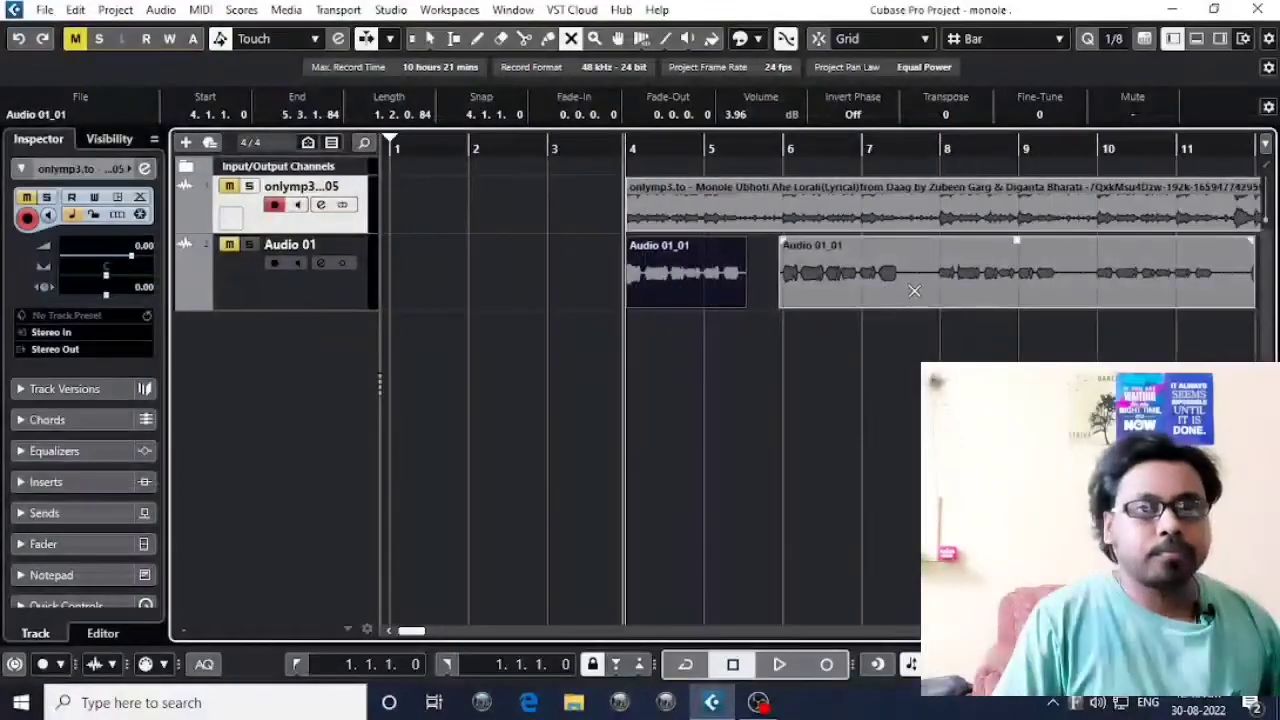
# Deselect the first vocal event, mute and unmute it with the Mute tool, and clear the selection.
pyautogui.click(632, 330)
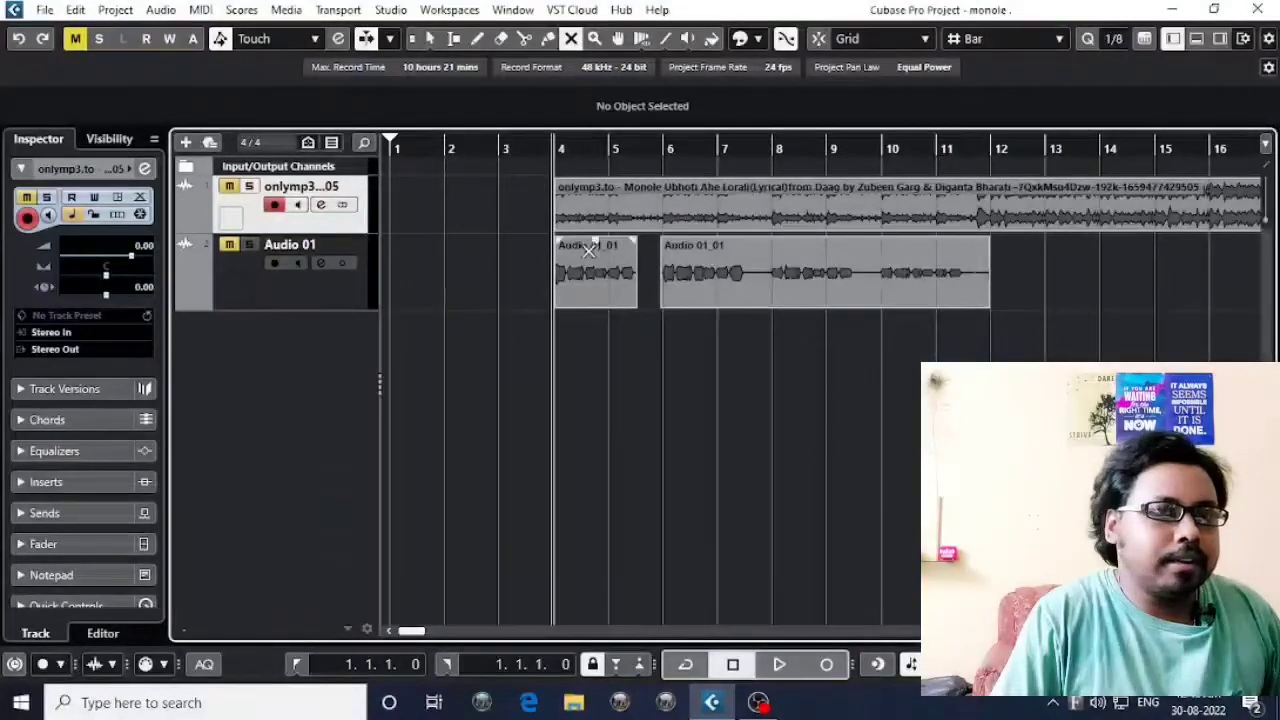
pyautogui.click(617, 290)
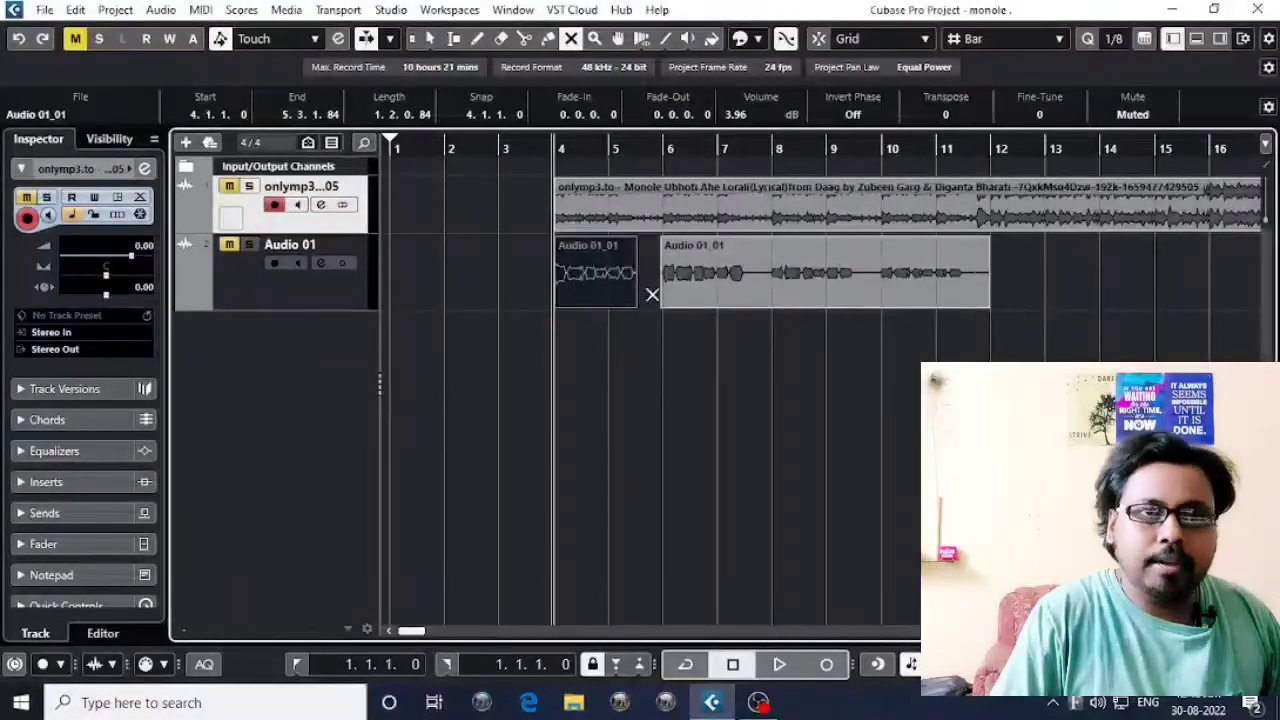
pyautogui.click(584, 278)
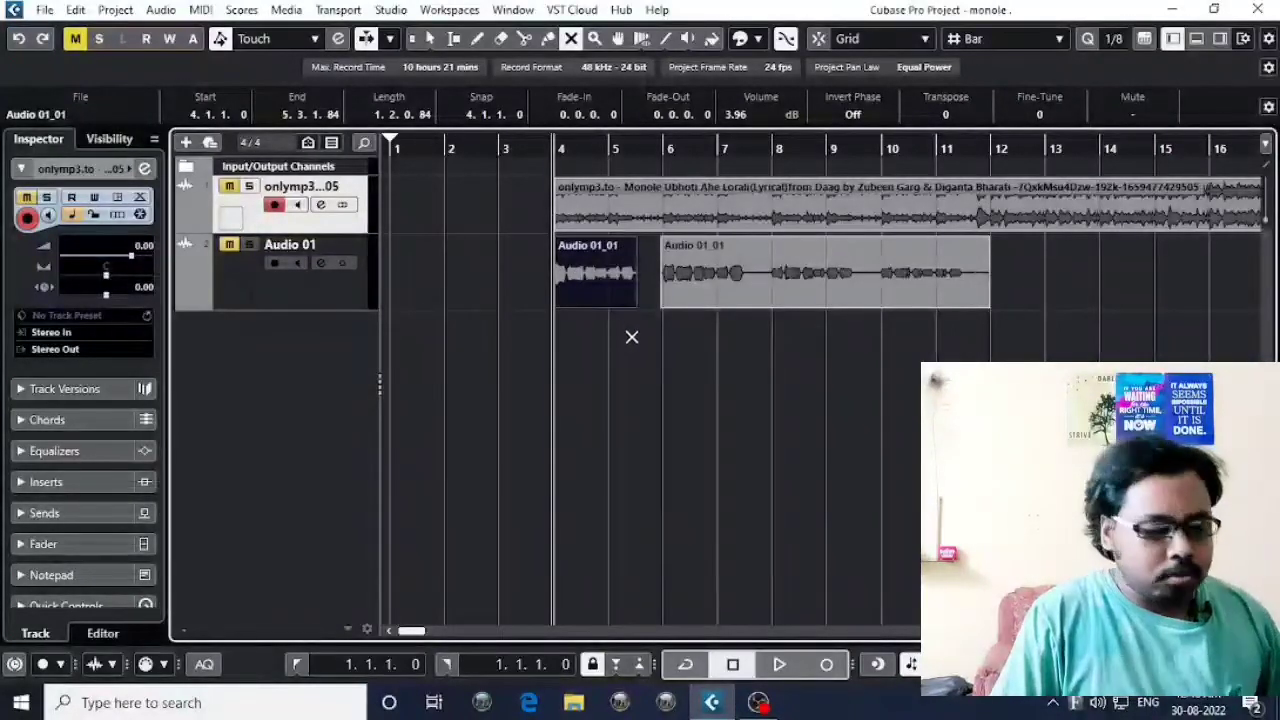
pyautogui.click(612, 360)
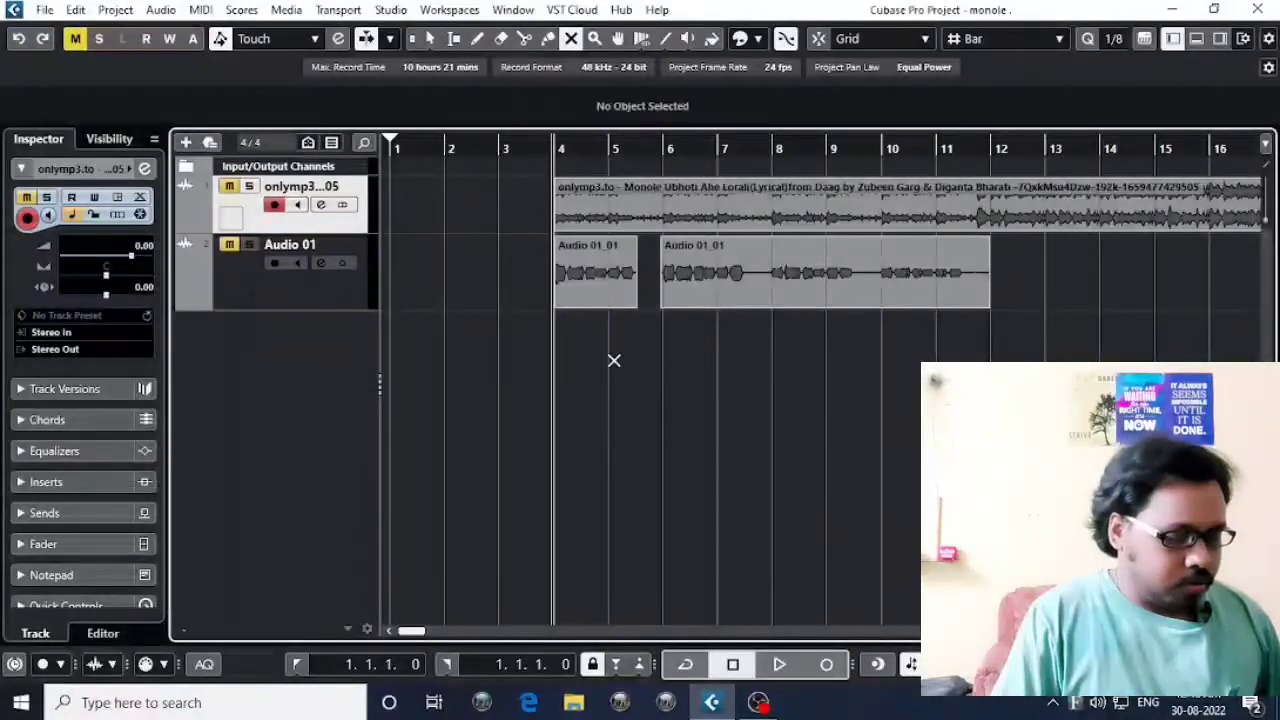
# Toggle the mute of the first vocal event with the Mute tool, leaving it muted and selected.
pyautogui.click(612, 294)
pyautogui.click(614, 365)
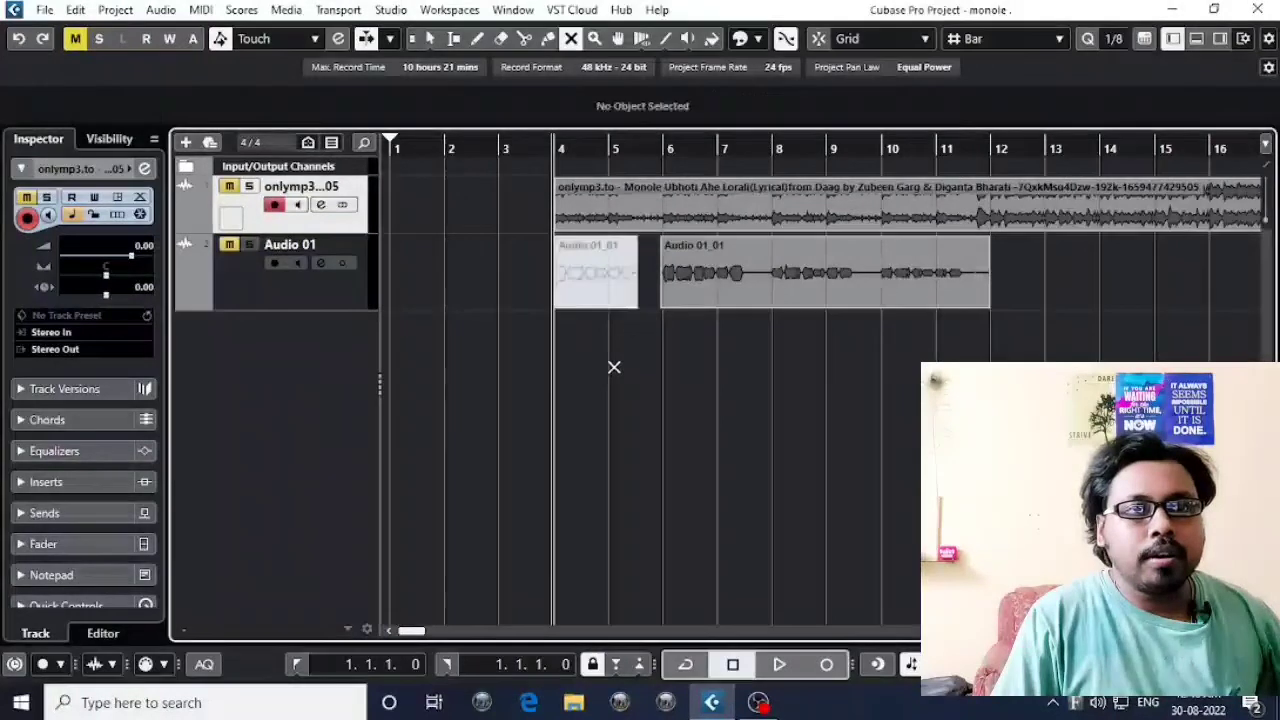
pyautogui.click(603, 278)
pyautogui.click(733, 369)
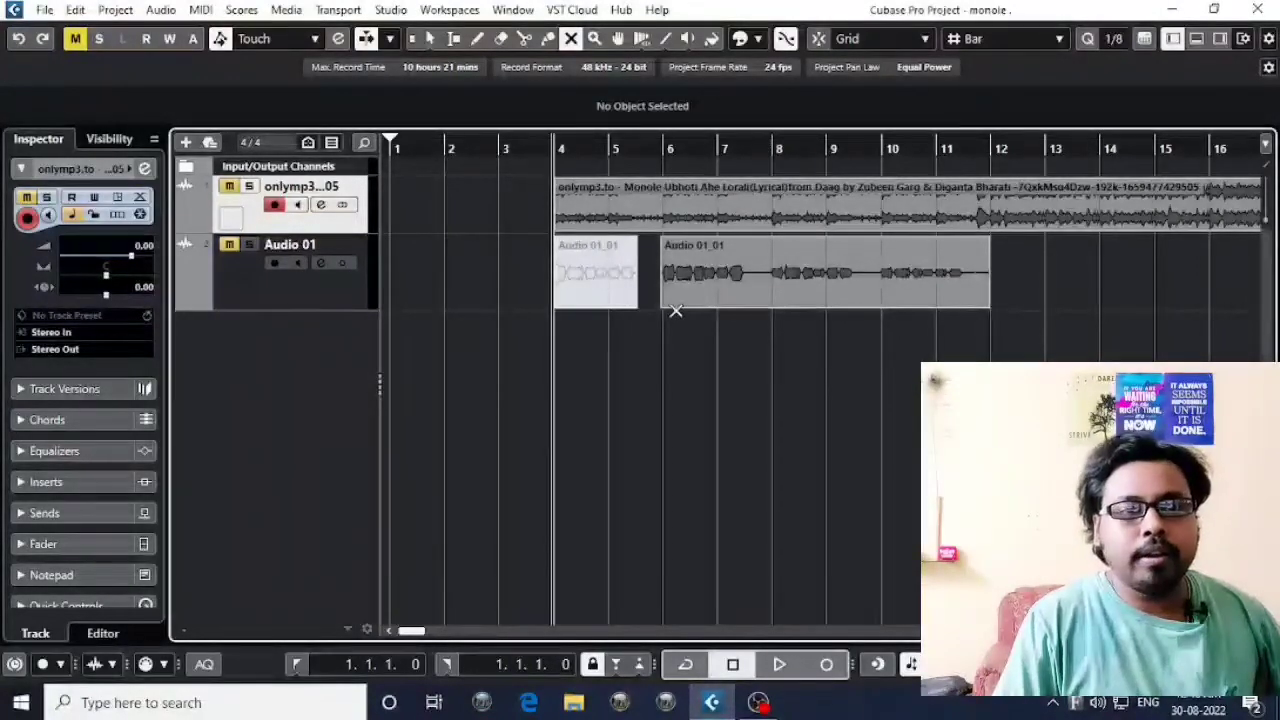
pyautogui.click(586, 289)
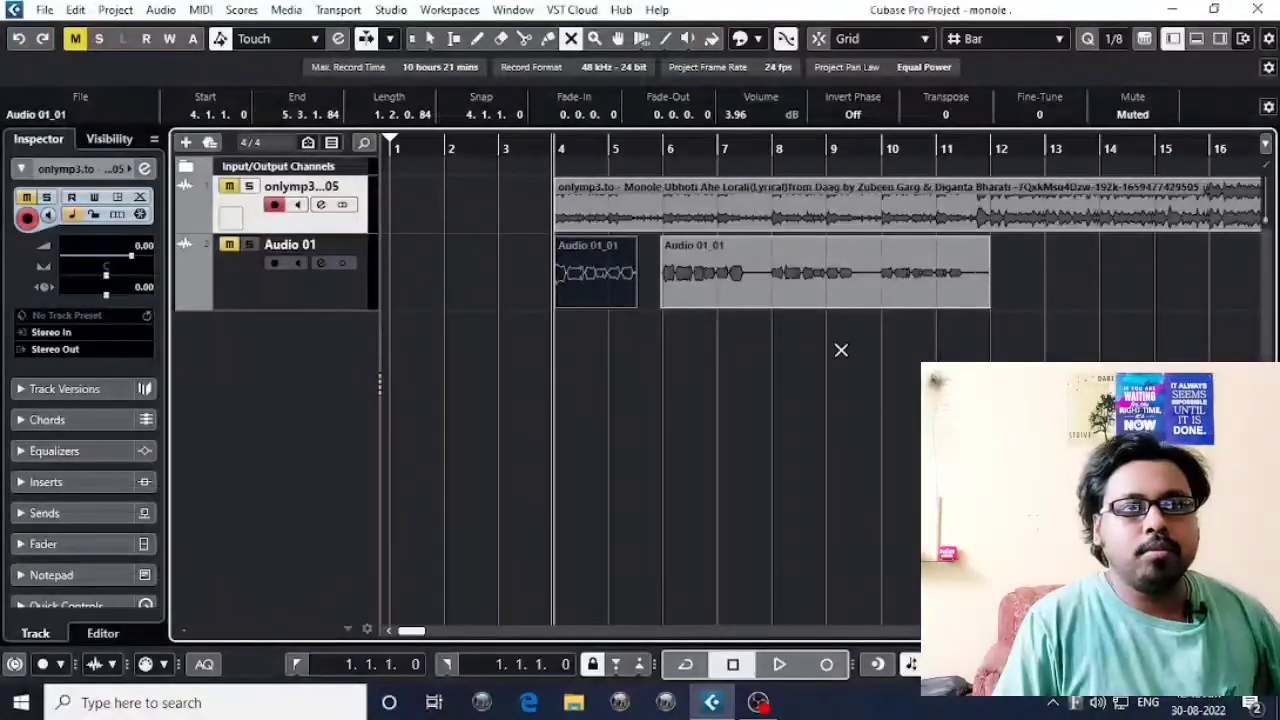
# With the Object Selection tool, select the muted vocal event at bar 4, unmute it, mute it again and deselect it.
pyautogui.click(429, 38)
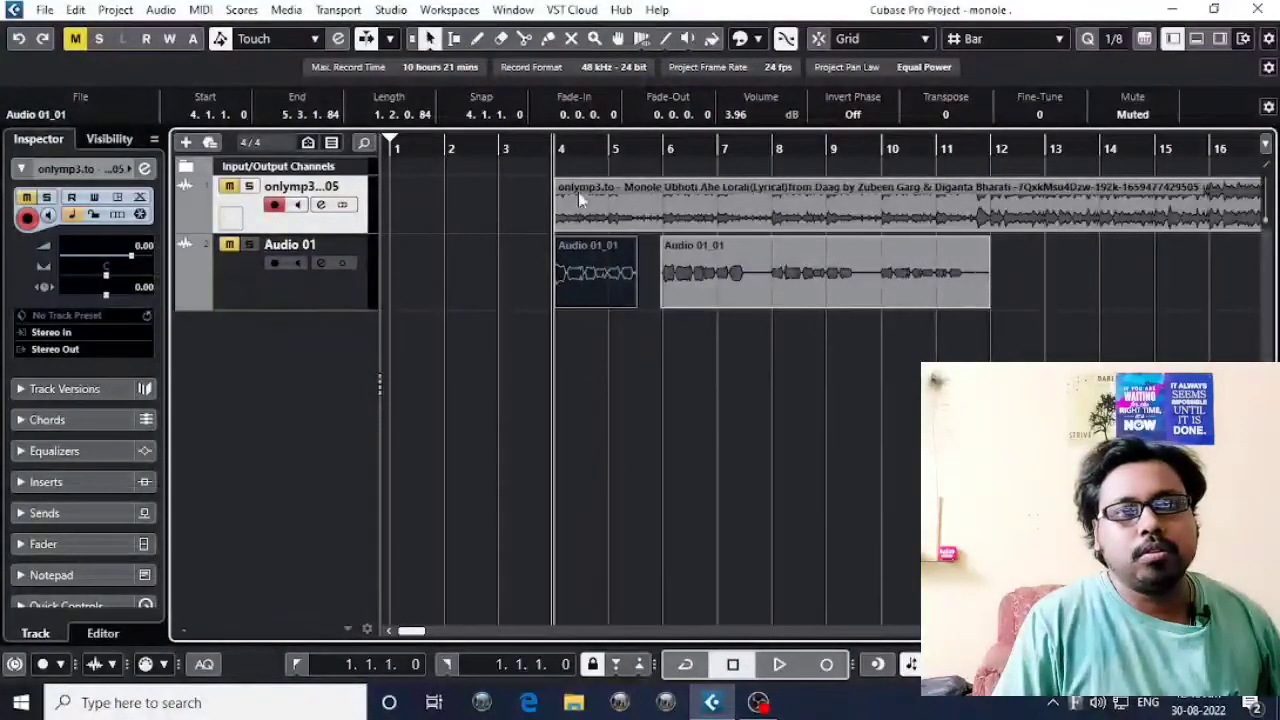
pyautogui.click(608, 371)
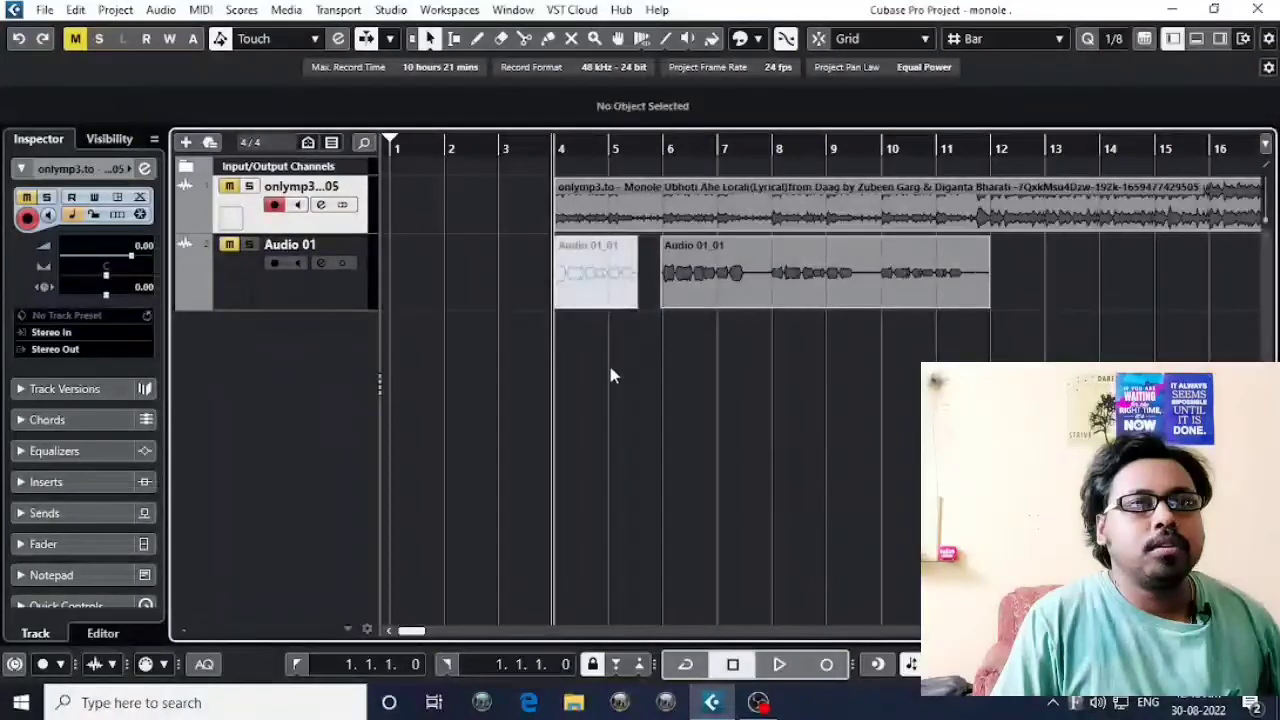
pyautogui.click(594, 286)
pyautogui.hotkey('shift', 'u')
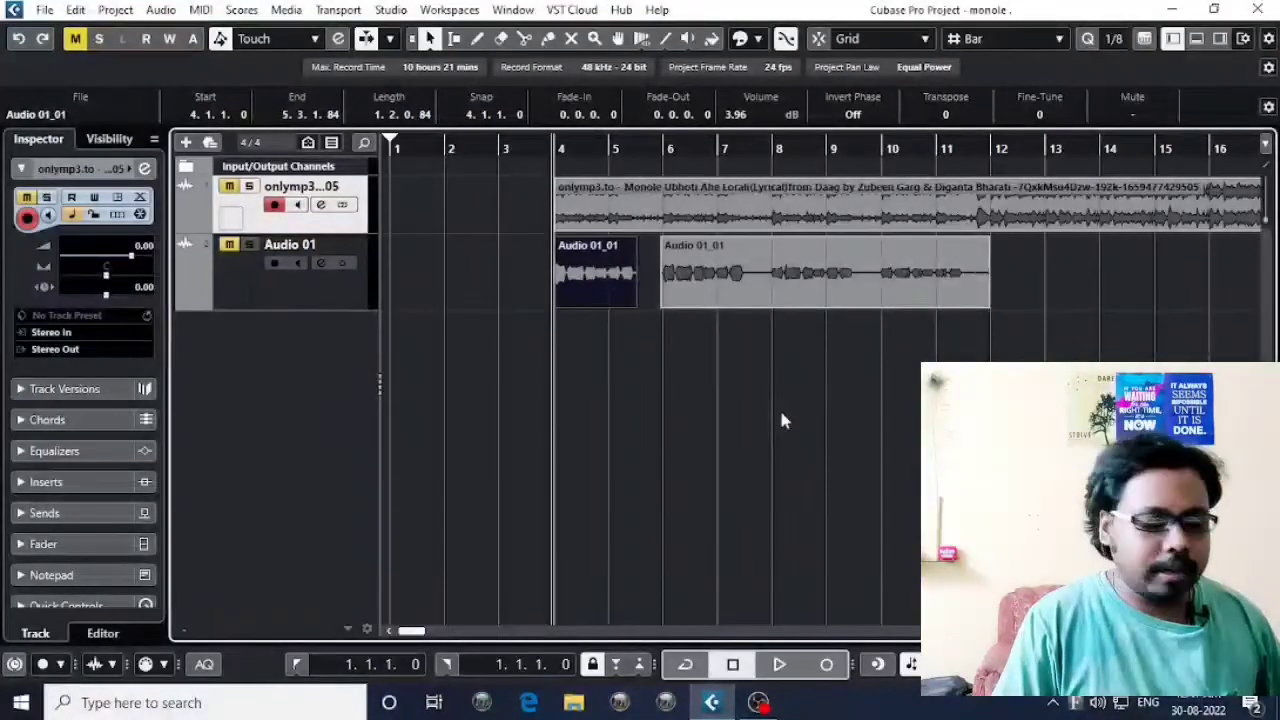
pyautogui.hotkey('shift', 'm')
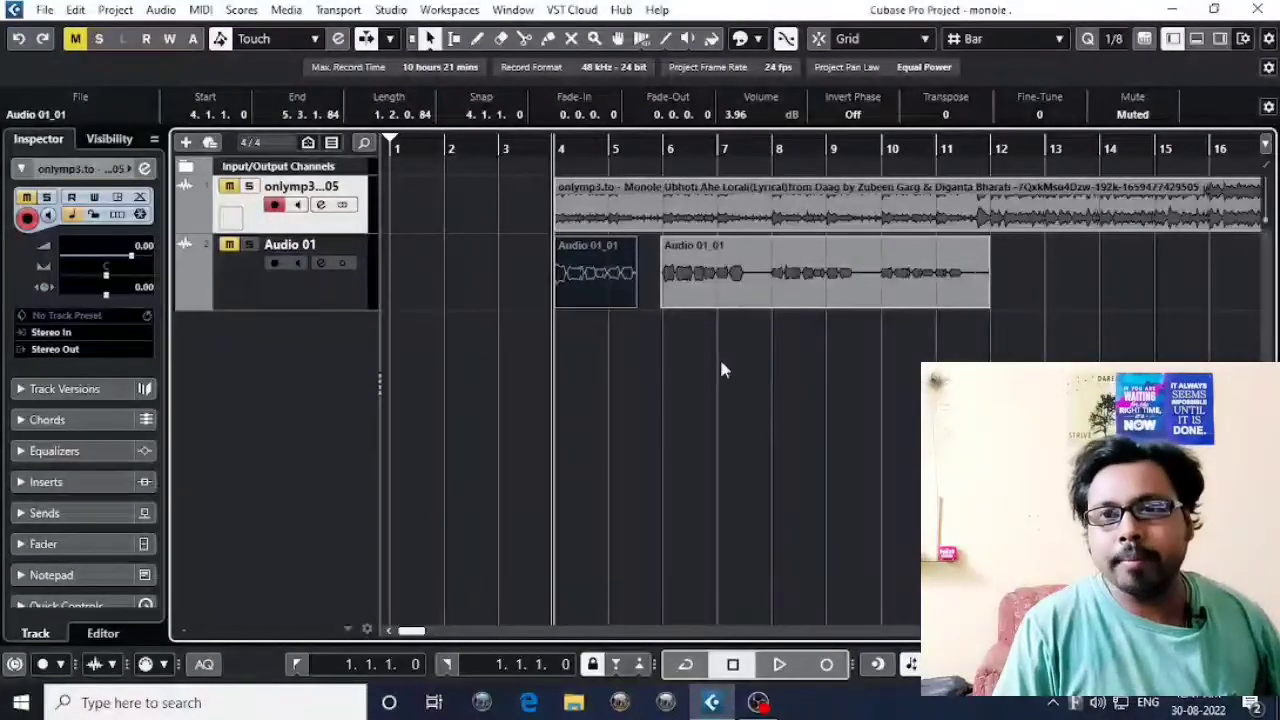
pyautogui.hscroll(2, 719, 356)
pyautogui.hscroll(1, 653, 272)
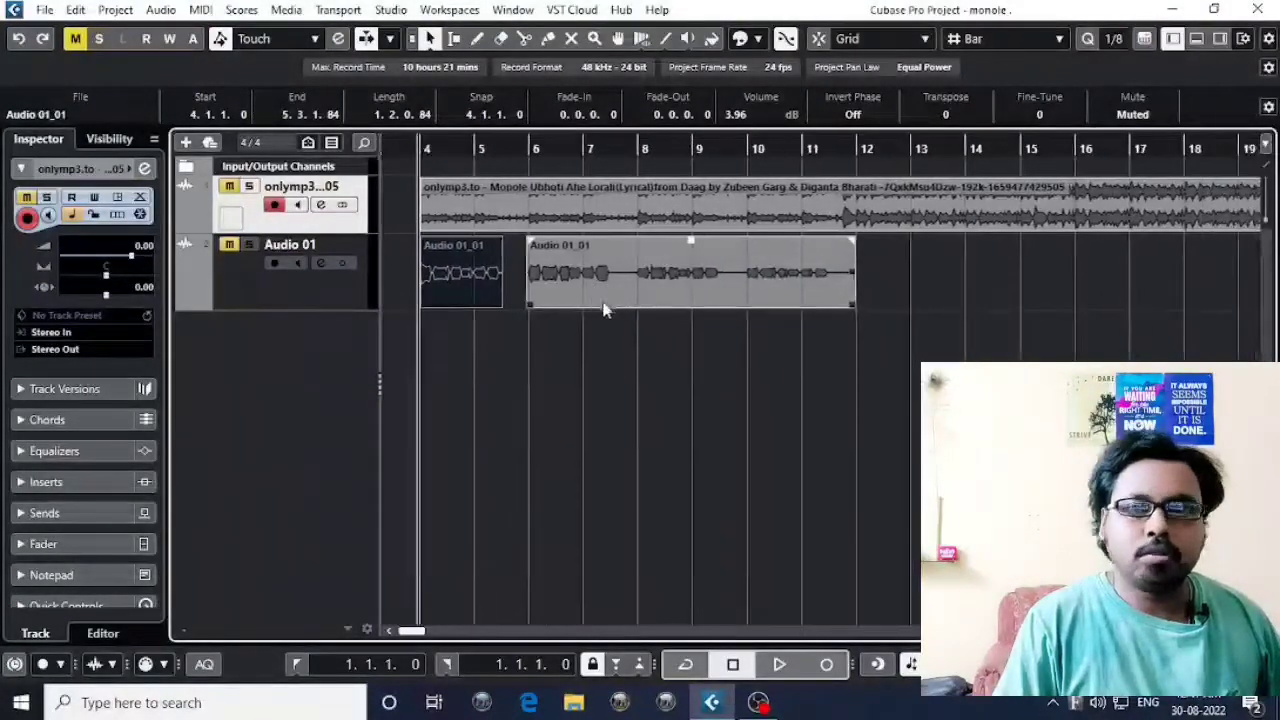
pyautogui.click(603, 312)
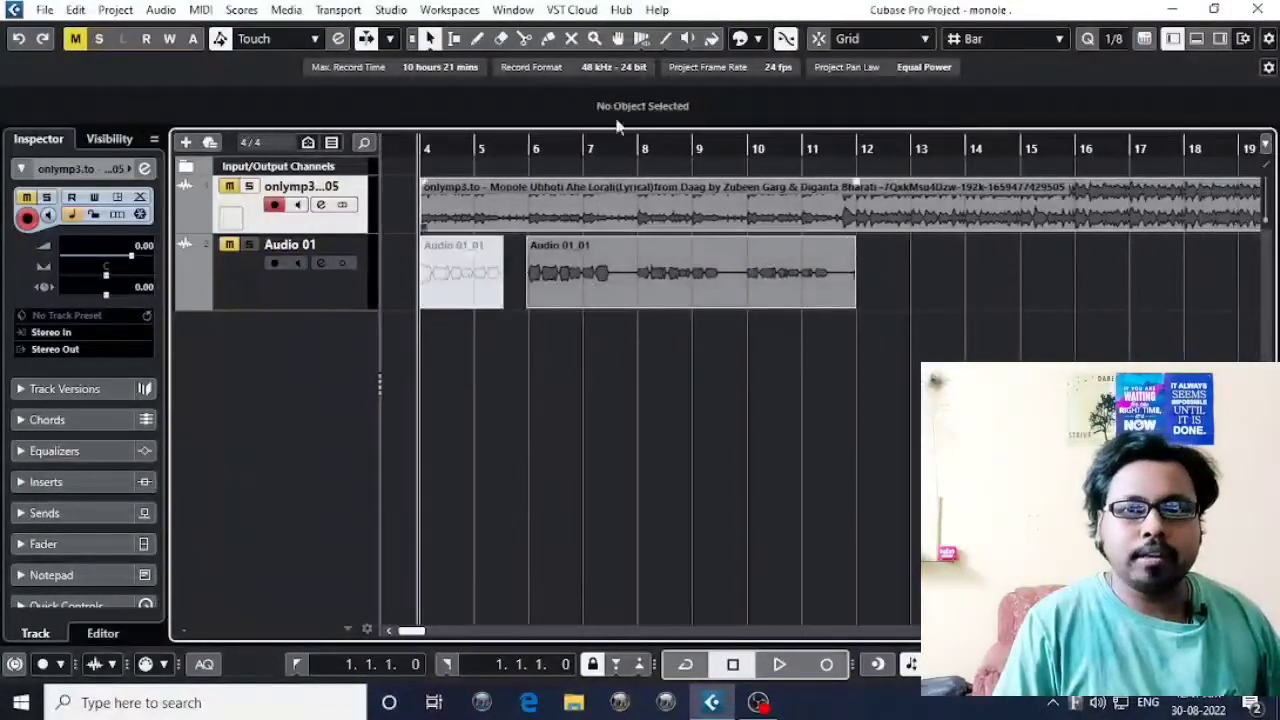
# Activate the Zoom tool and zoom the project out horizontally until the full length of both tracks fits in view.
pyautogui.click(595, 40)
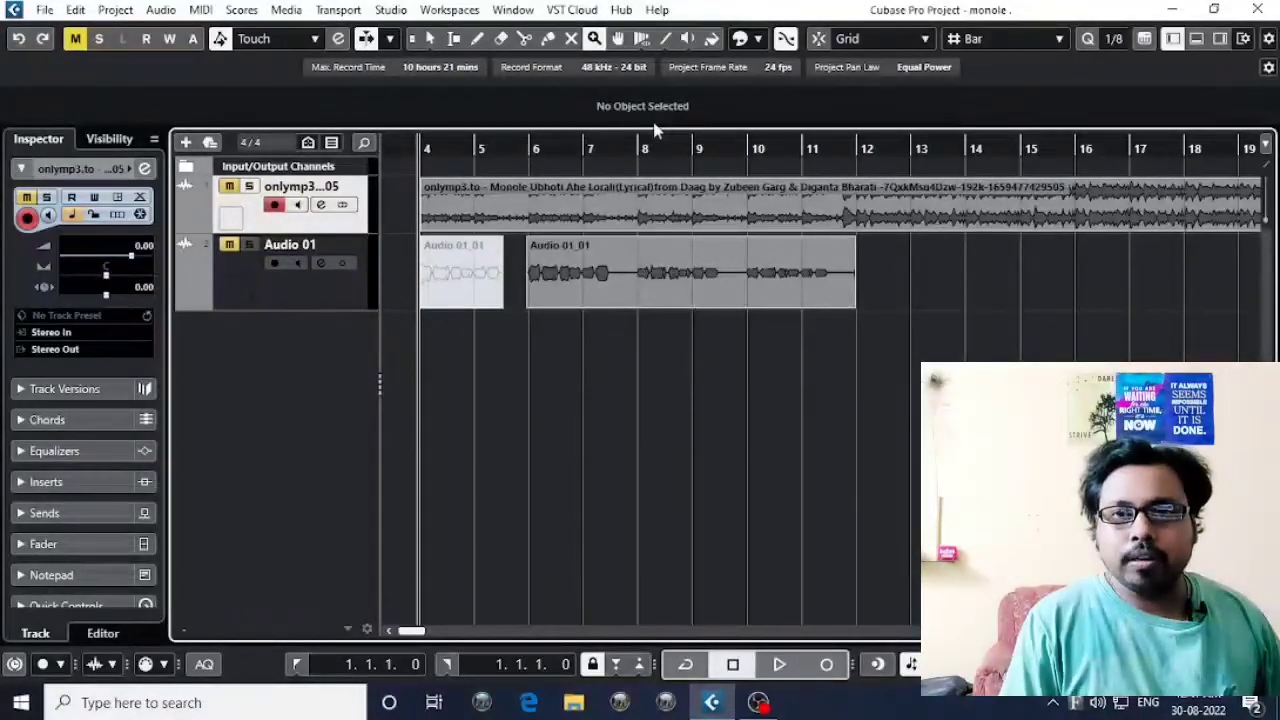
pyautogui.press('g')
pyautogui.press('g')
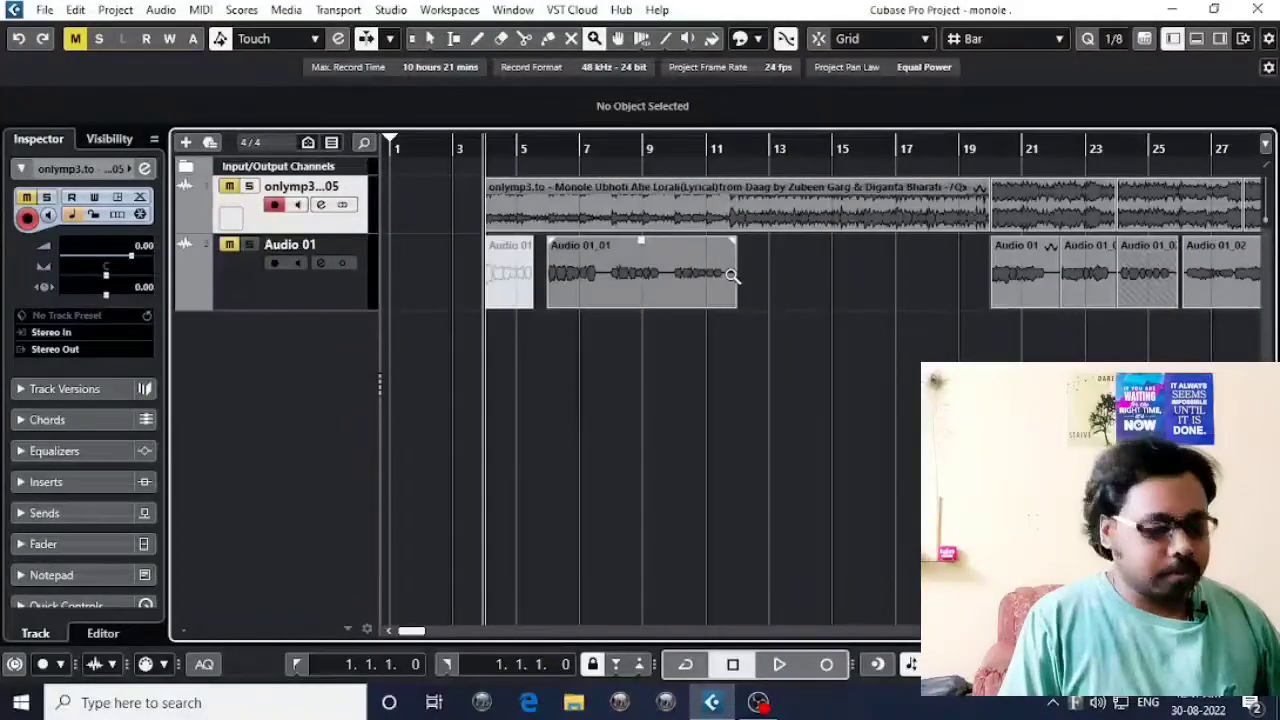
pyautogui.press('g')
pyautogui.press('g')
pyautogui.press('g')
pyautogui.press('g')
pyautogui.press('g')
pyautogui.press('g')
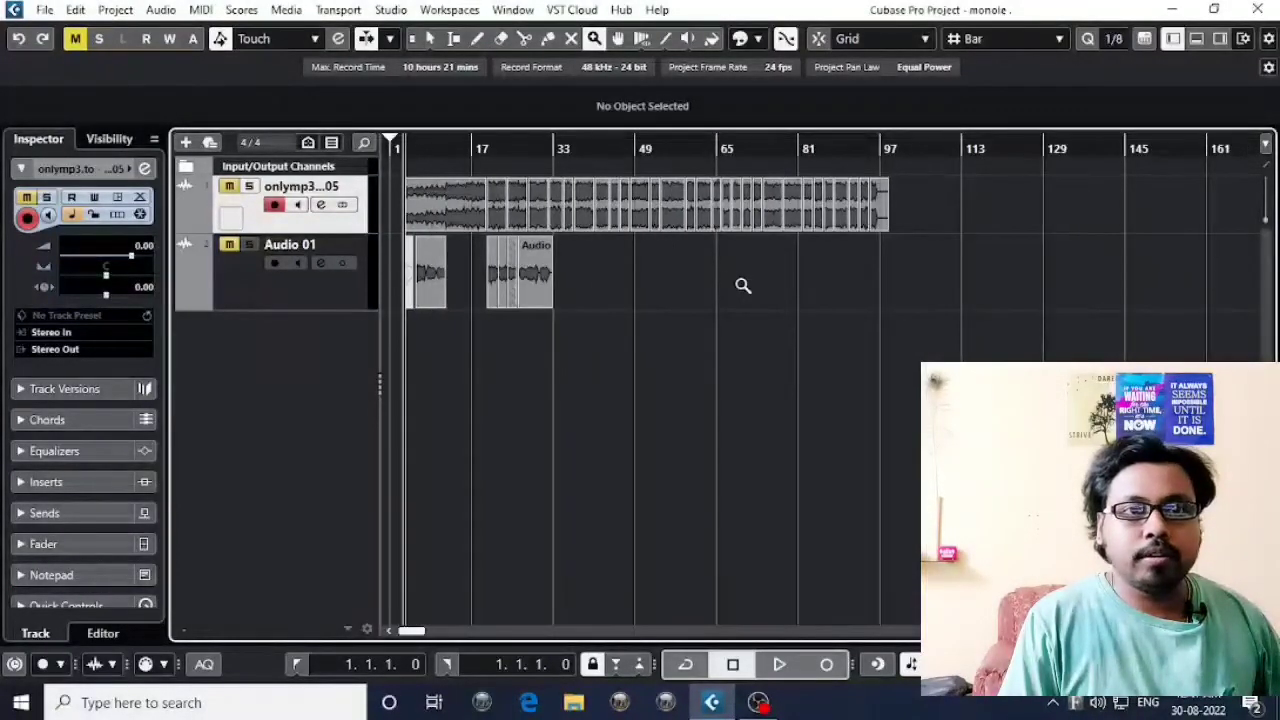
# Zoom the project back in horizontally to examine the vocal events on Audio 01 from bar 4 onward.
pyautogui.press('h')
pyautogui.press('h')
pyautogui.press('h')
pyautogui.press('h')
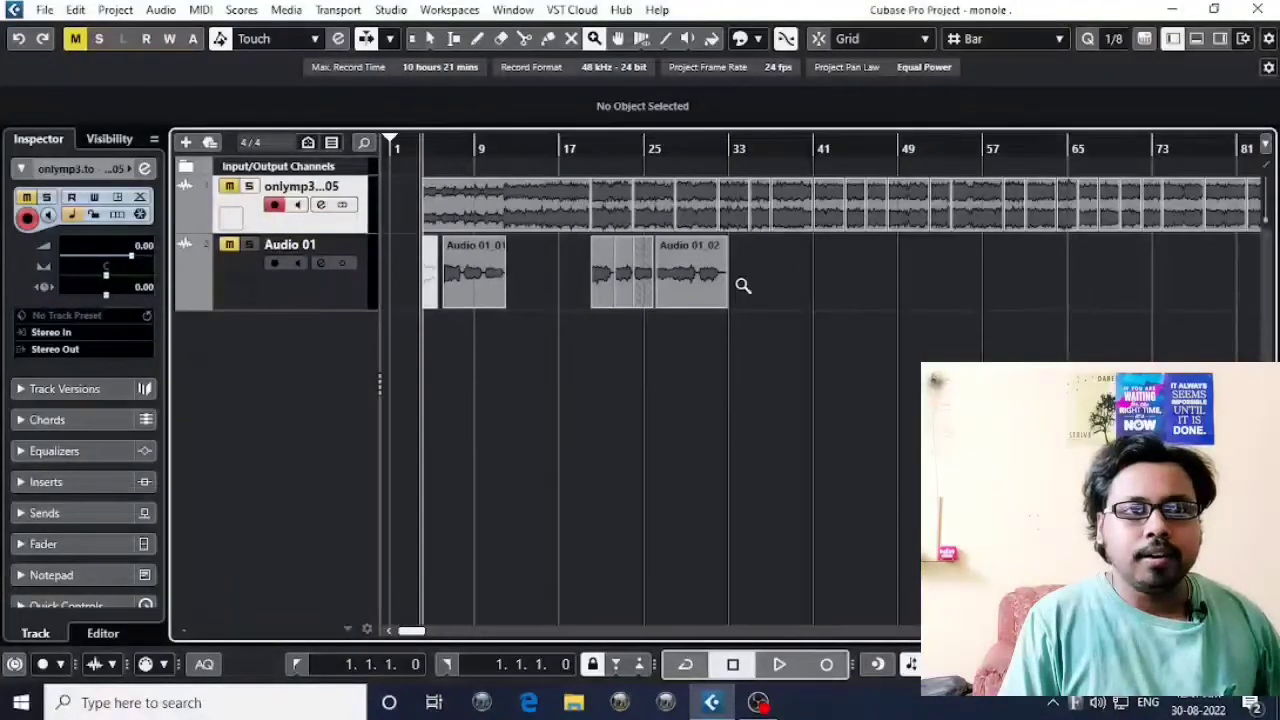
pyautogui.press('h')
pyautogui.press('h')
pyautogui.press('h')
pyautogui.press('h')
pyautogui.press('h')
pyautogui.press('h')
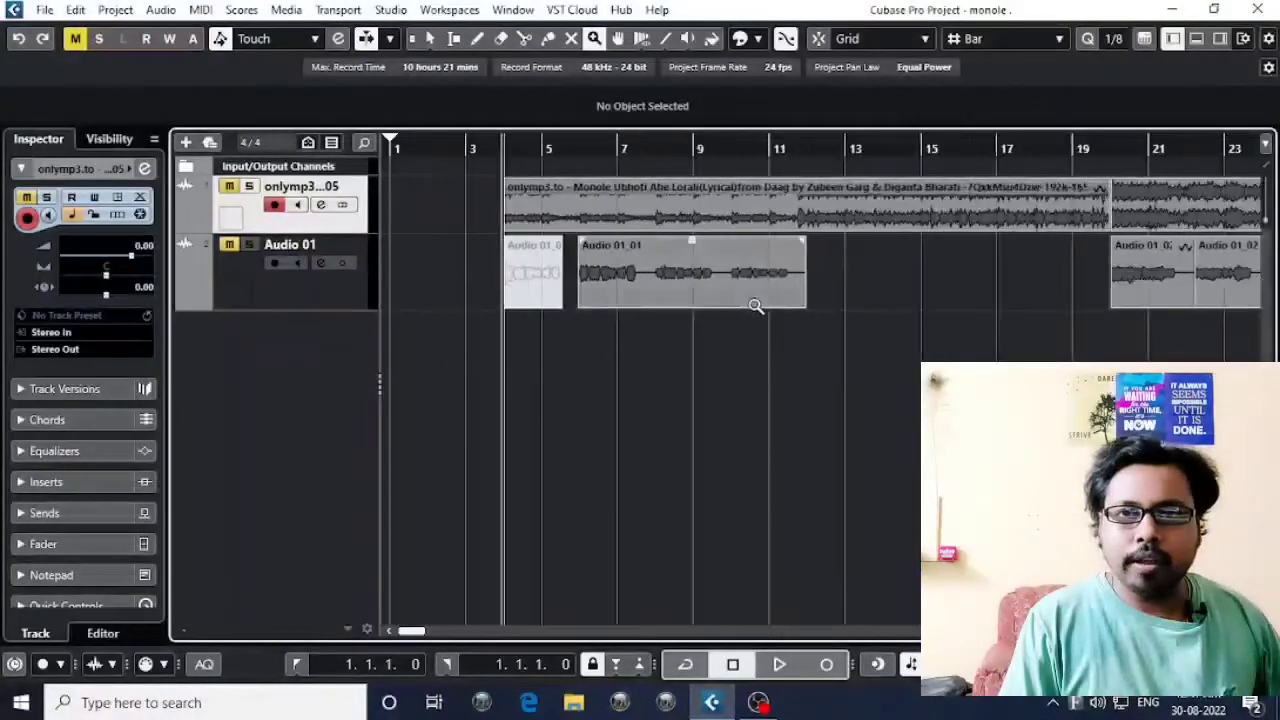
pyautogui.moveTo(1046, 354); pyautogui.dragTo(786, 352)
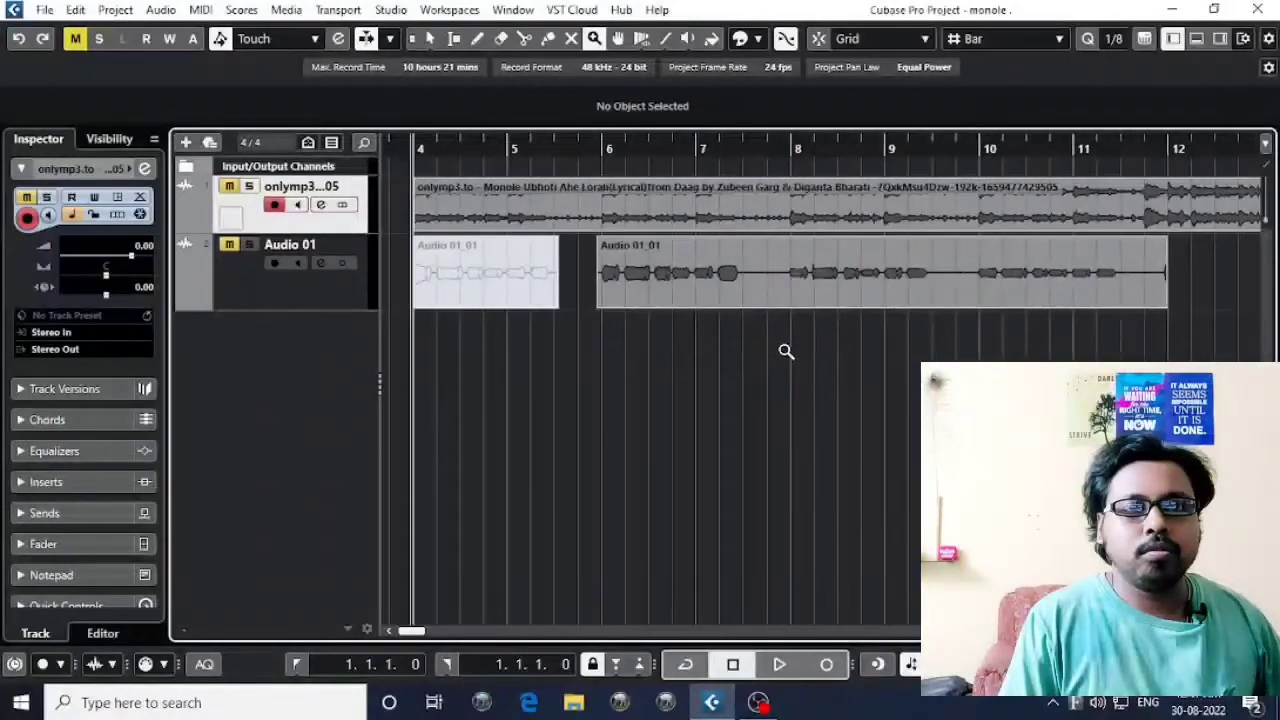
pyautogui.press('h')
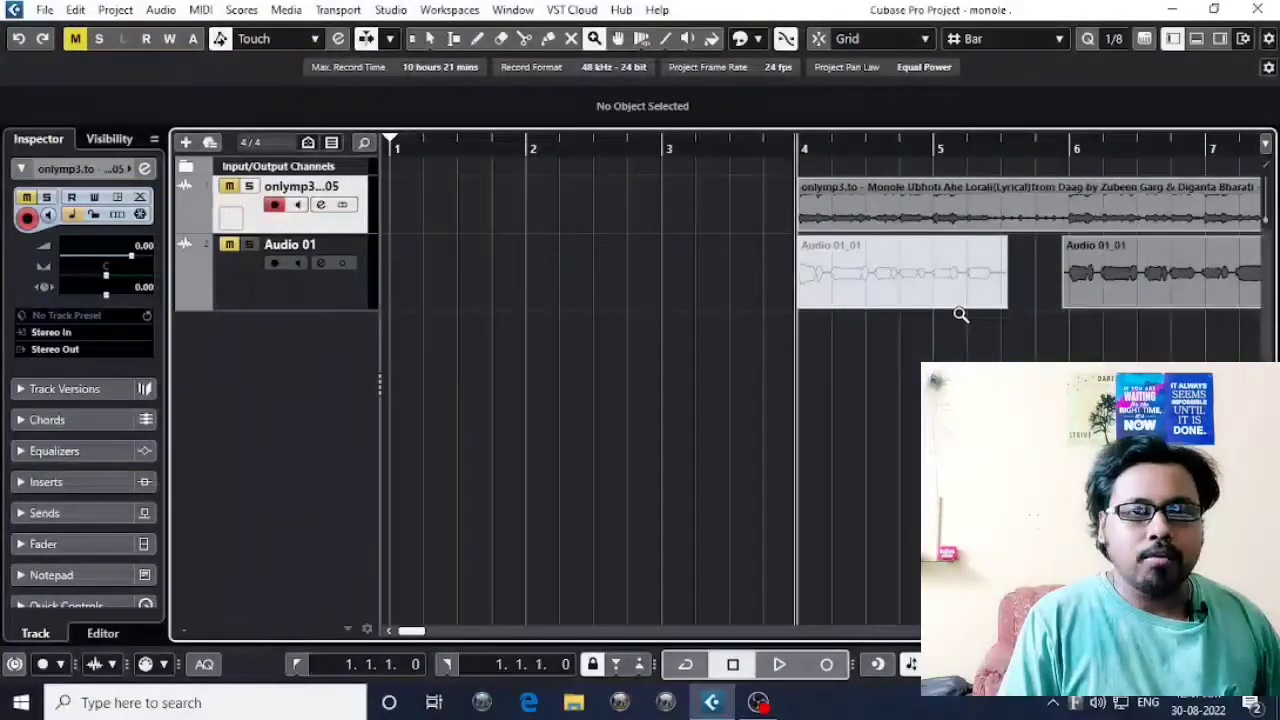
# With the Comp tool, move the second vocal event on Audio 01 to about bar 40 and back to about bar 7.
pyautogui.press('g')
pyautogui.press('g')
pyautogui.press('g')
pyautogui.press('g')
pyautogui.press('g')
pyautogui.press('g')
pyautogui.press('g')
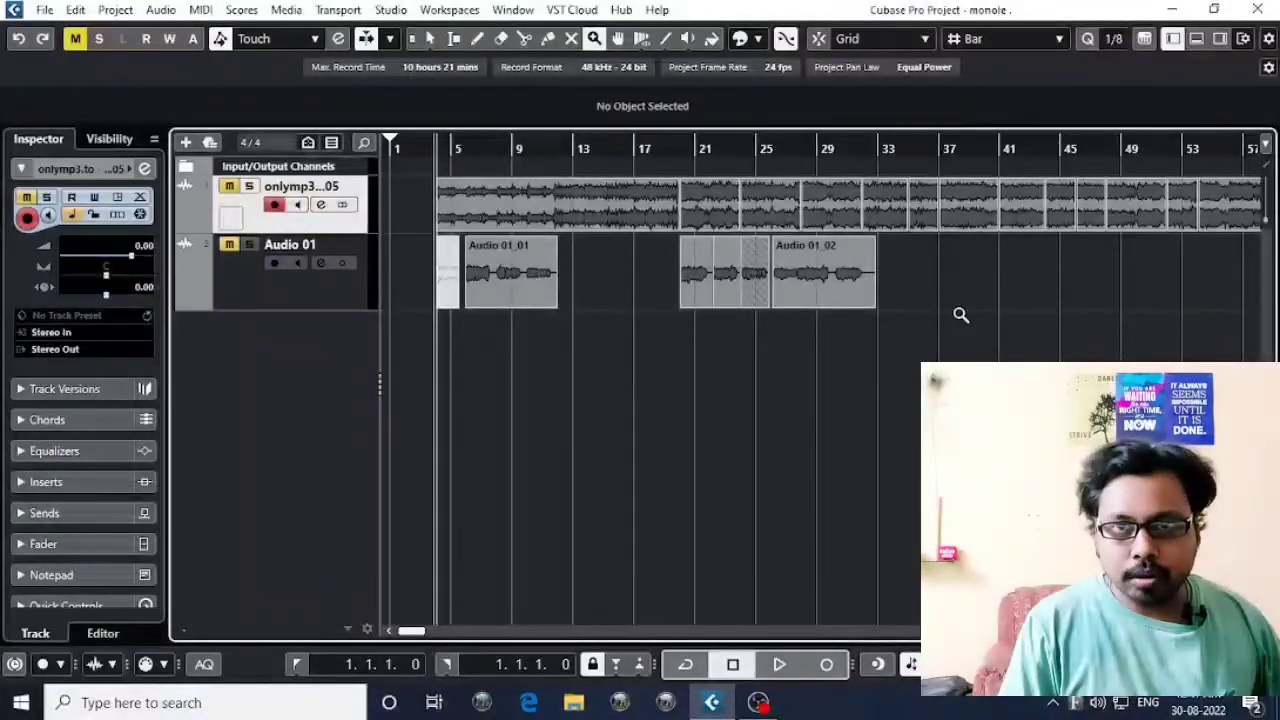
pyautogui.click(618, 40)
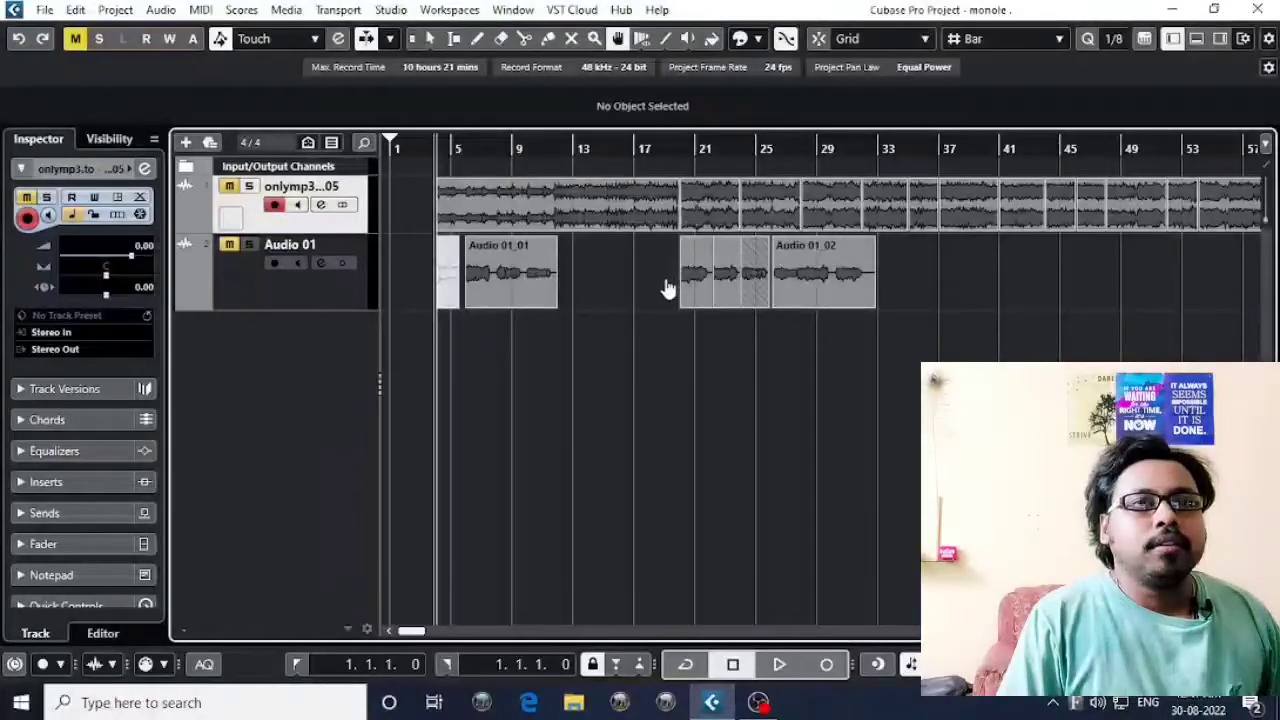
pyautogui.moveTo(504, 277); pyautogui.dragTo(1035, 312)
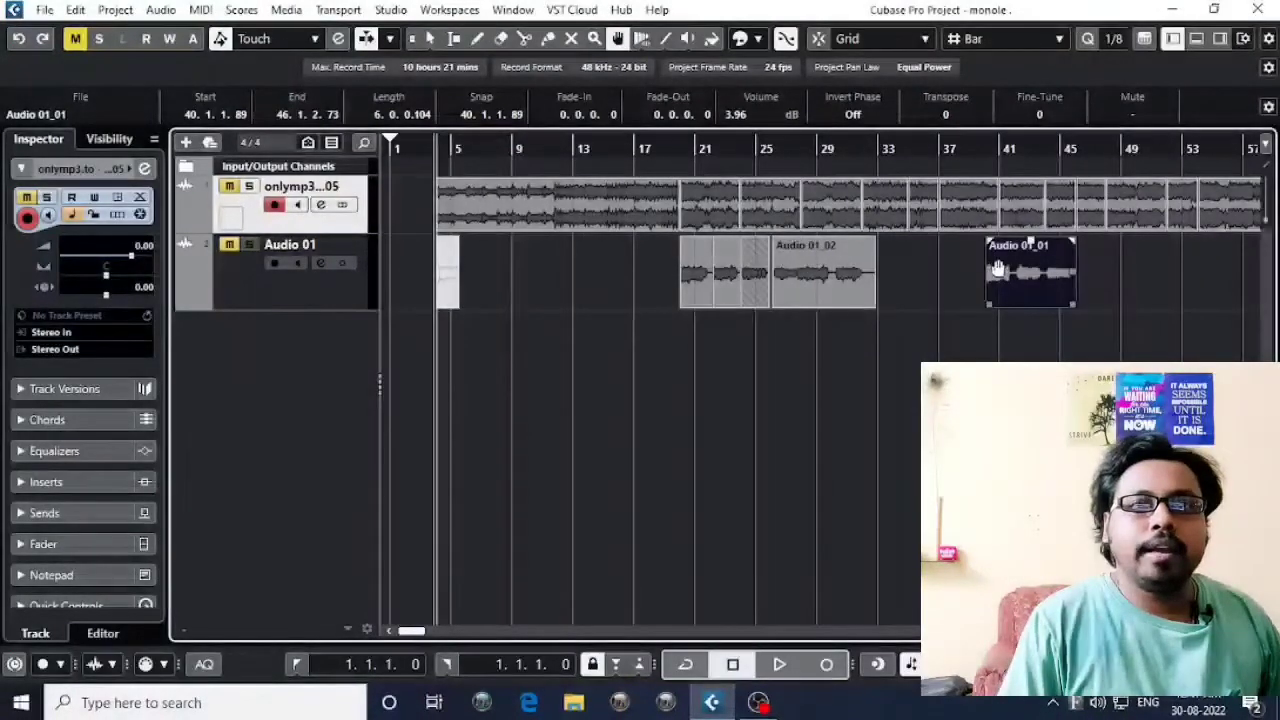
pyautogui.moveTo(1021, 270); pyautogui.dragTo(520, 258)
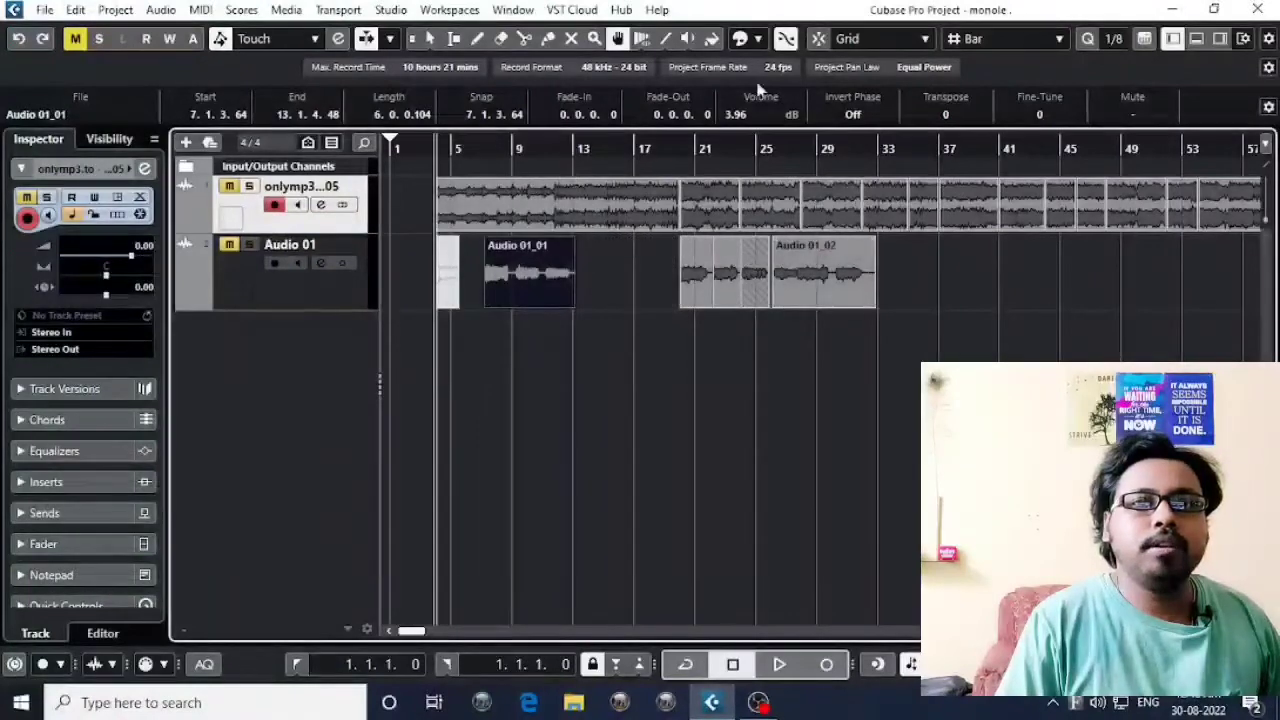
# With the Free Warp tool, stretch the vocal event's audio from about bar 8 beat 2 to just before bar 9, continuing without a new version.
pyautogui.click(642, 40)
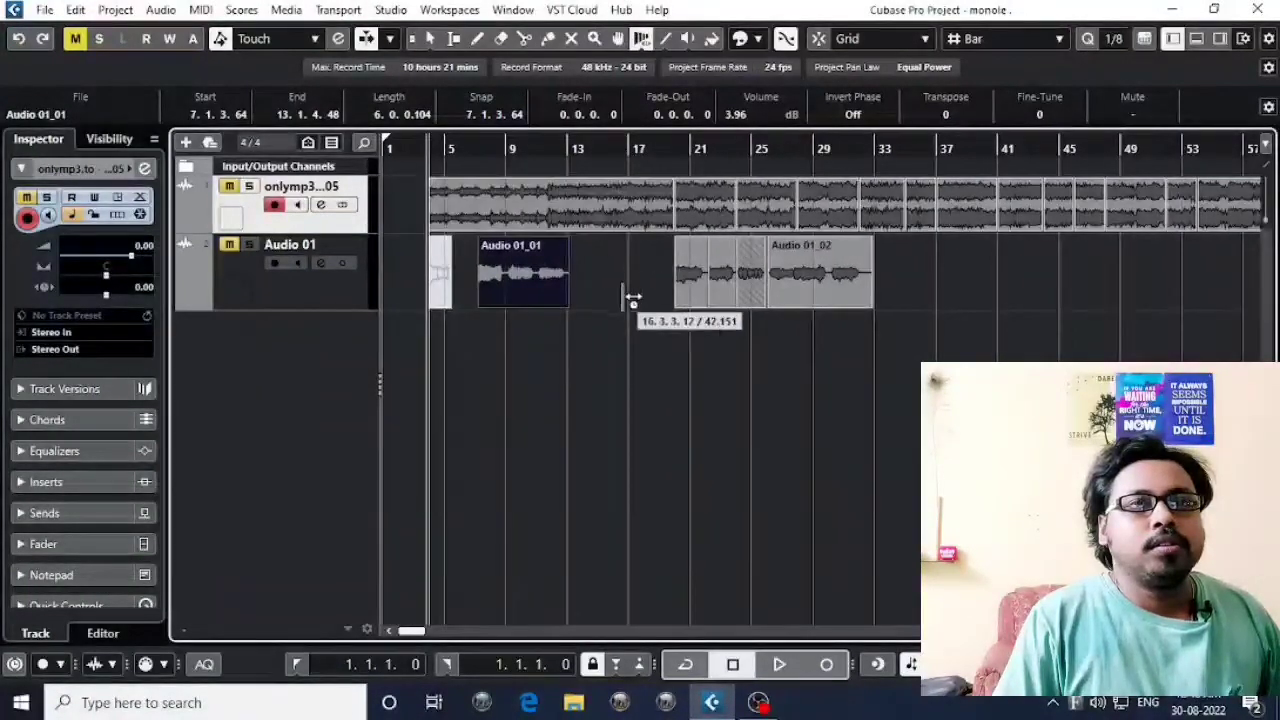
pyautogui.moveTo(484, 163); pyautogui.dragTo(494, 345)
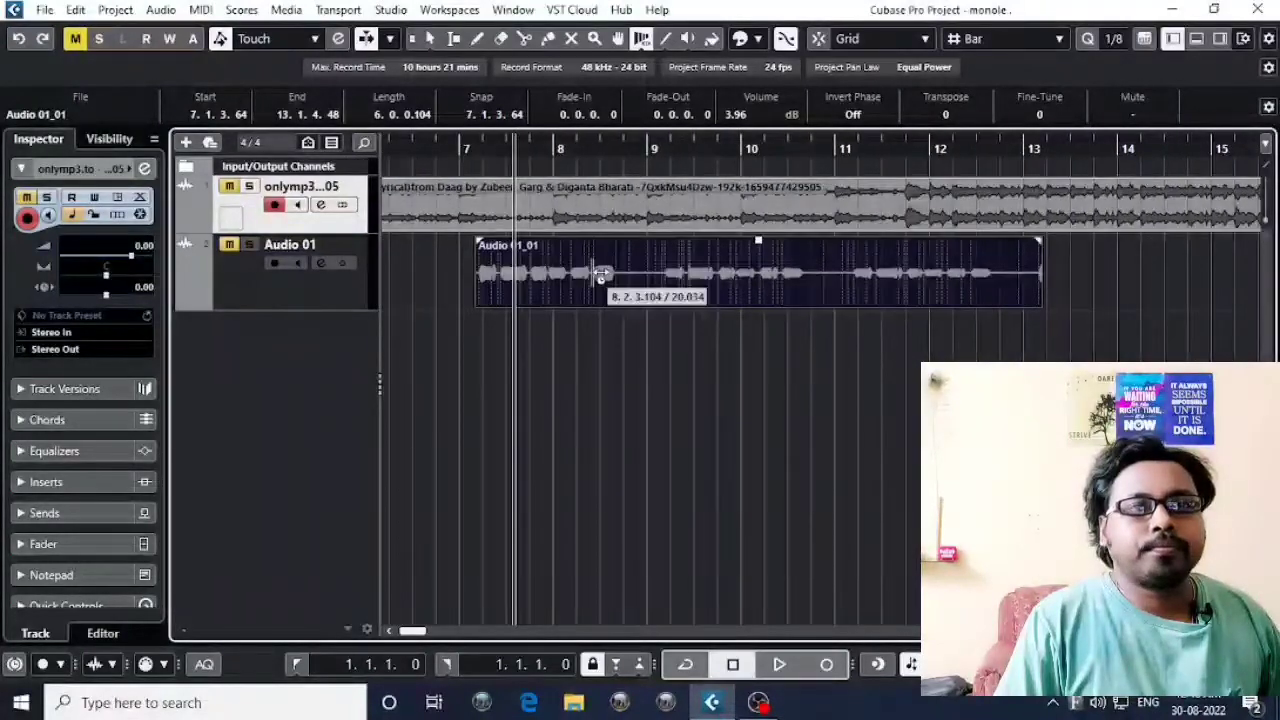
pyautogui.moveTo(579, 278)
pyautogui.mouseDown()
pyautogui.moveTo(660, 280)
pyautogui.moveTo(565, 282)
pyautogui.moveTo(640, 296)
pyautogui.mouseUp()
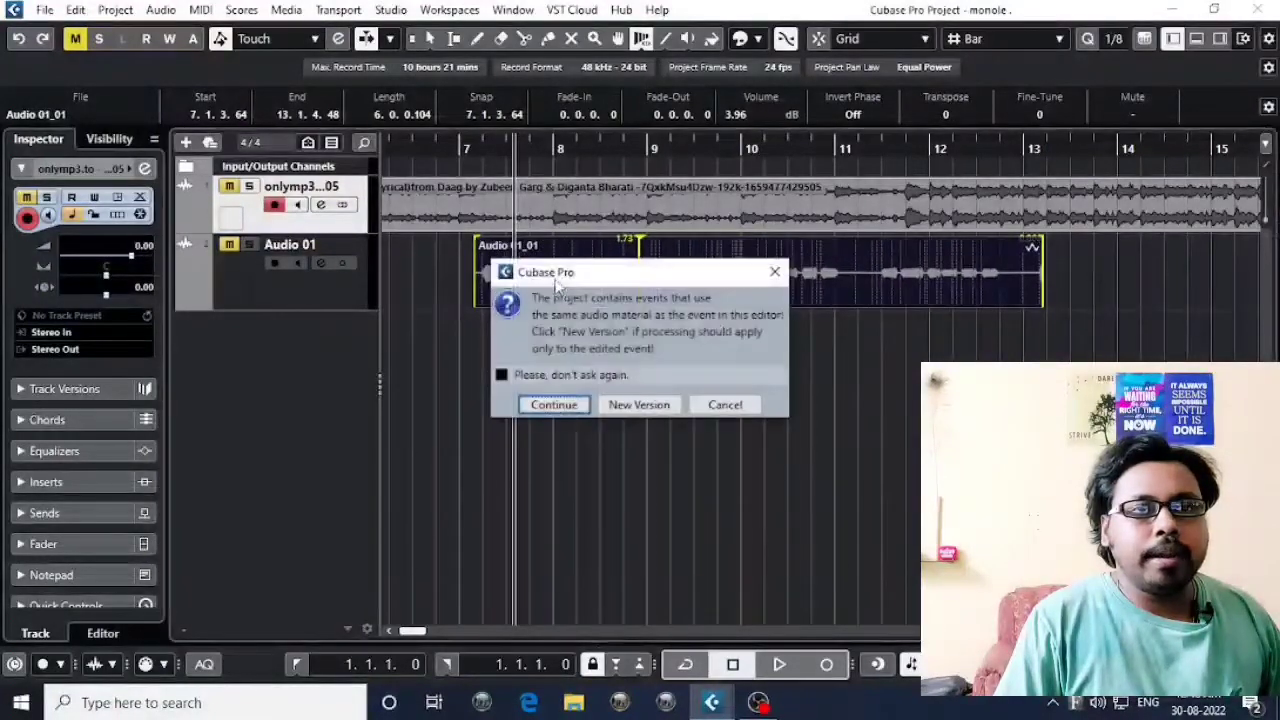
pyautogui.click(556, 404)
# Warp the vocal event's audio from about bar 7 beat 3 to about bar 8 beat 2, continuing without a new version.
pyautogui.press('g')
pyautogui.press('g')
pyautogui.press('g')
pyautogui.press('g')
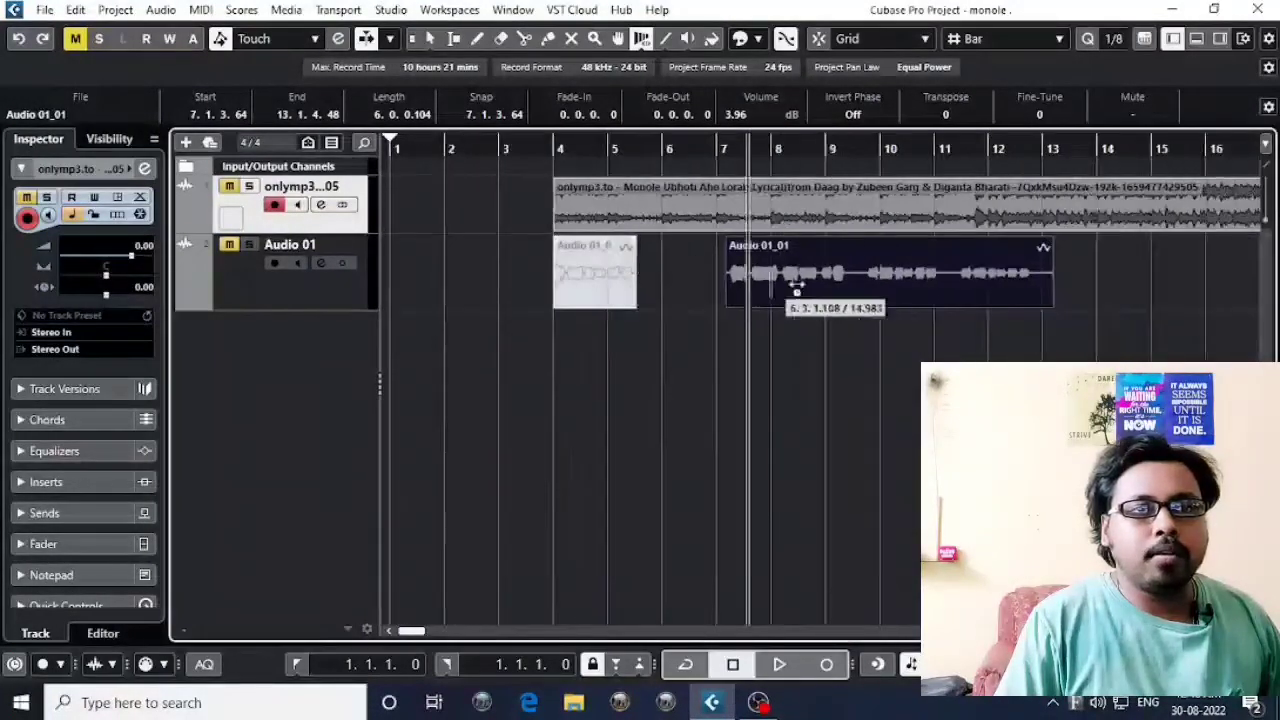
pyautogui.moveTo(797, 288); pyautogui.dragTo(651, 312)
pyautogui.press('h')
pyautogui.press('h')
pyautogui.press('h')
pyautogui.moveTo(832, 288); pyautogui.dragTo(555, 288)
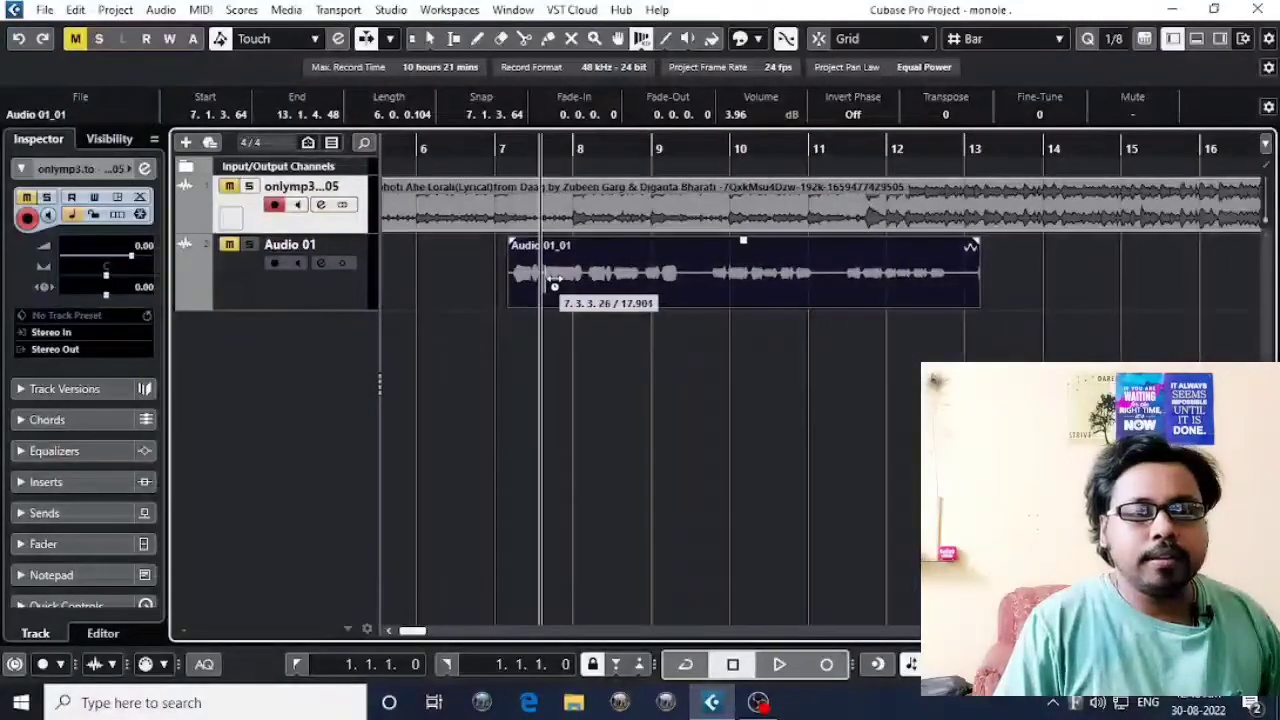
pyautogui.press('h')
pyautogui.press('h')
pyautogui.press('h')
pyautogui.moveTo(826, 300); pyautogui.dragTo(622, 343)
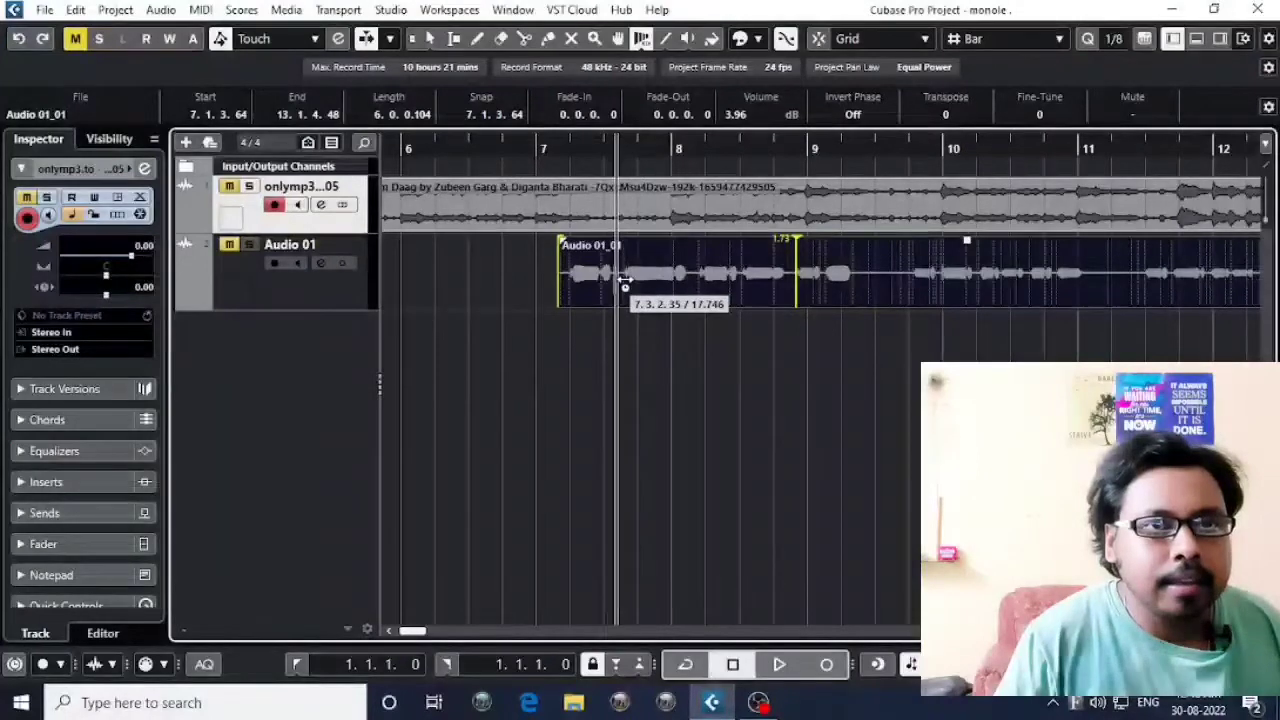
pyautogui.moveTo(627, 284)
pyautogui.mouseDown()
pyautogui.moveTo(763, 287)
pyautogui.moveTo(737, 287)
pyautogui.mouseUp()
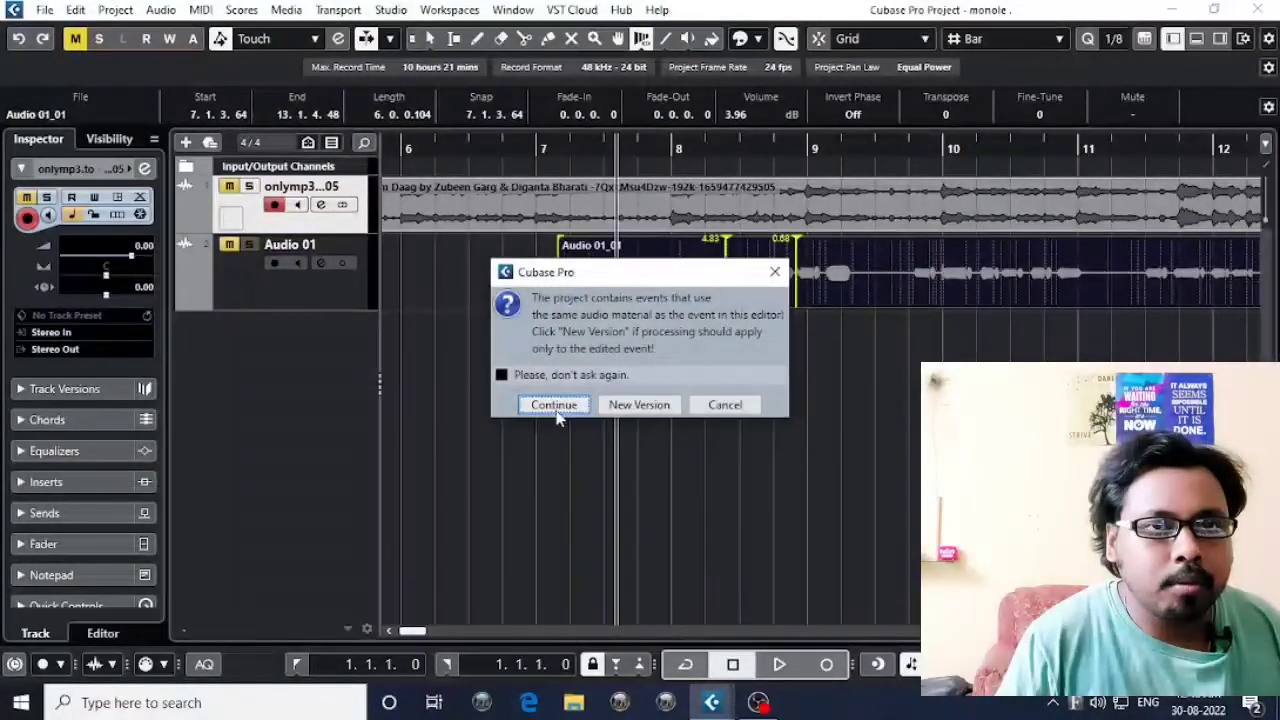
pyautogui.click(590, 404)
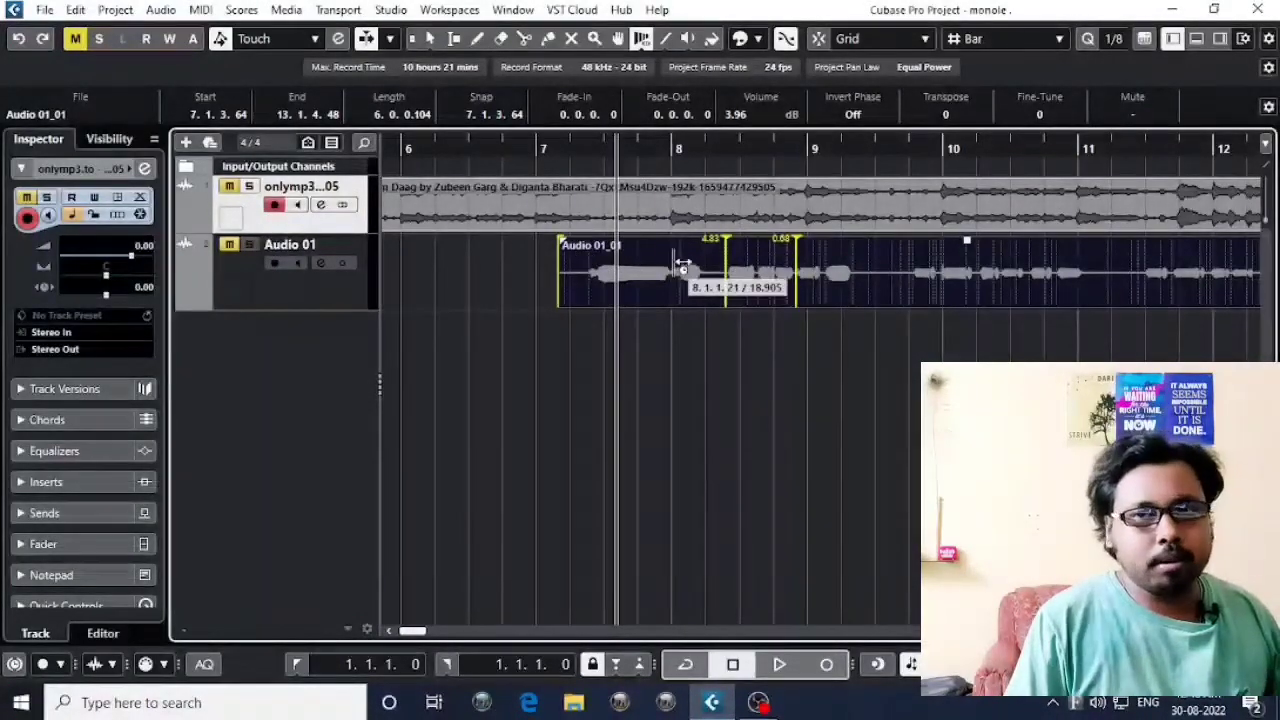
# Activate the Line tool and sweep it across the empty area below the Audio 01 track in both directions.
pyautogui.press('h')
pyautogui.press('h')
pyautogui.press('h')
pyautogui.press('g')
pyautogui.press('g')
pyautogui.press('g')
pyautogui.press('g')
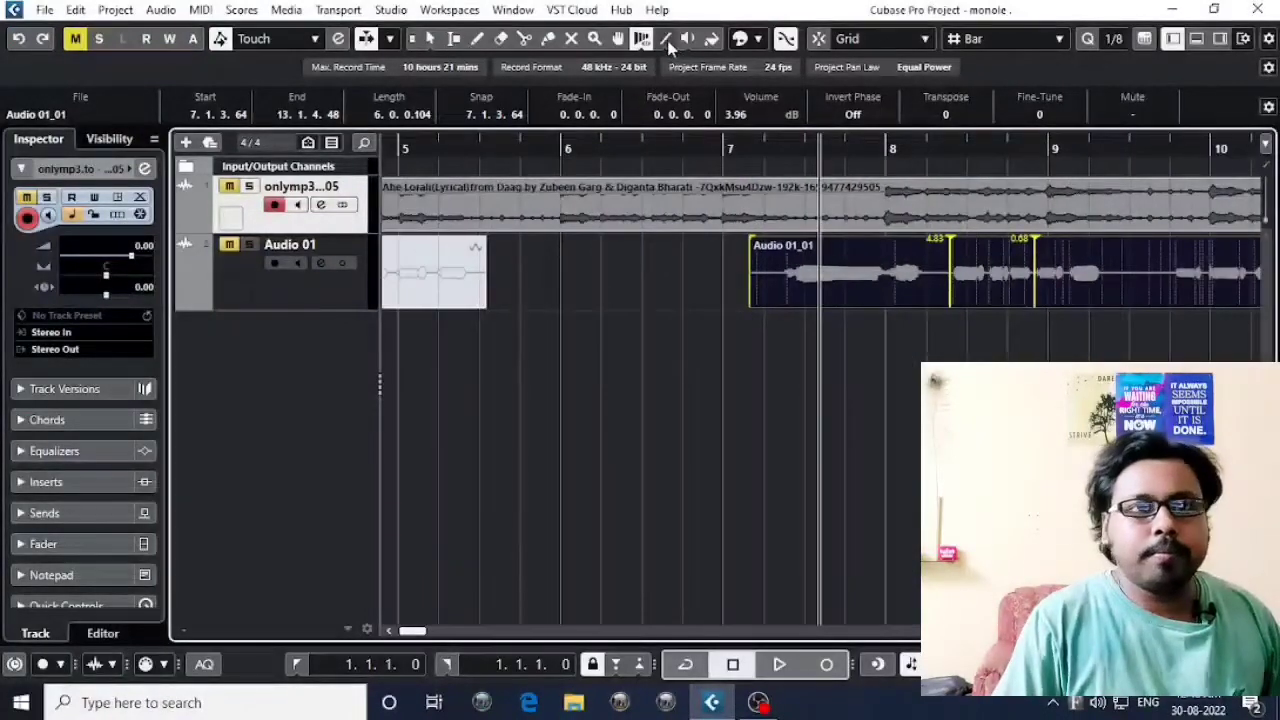
pyautogui.click(665, 38)
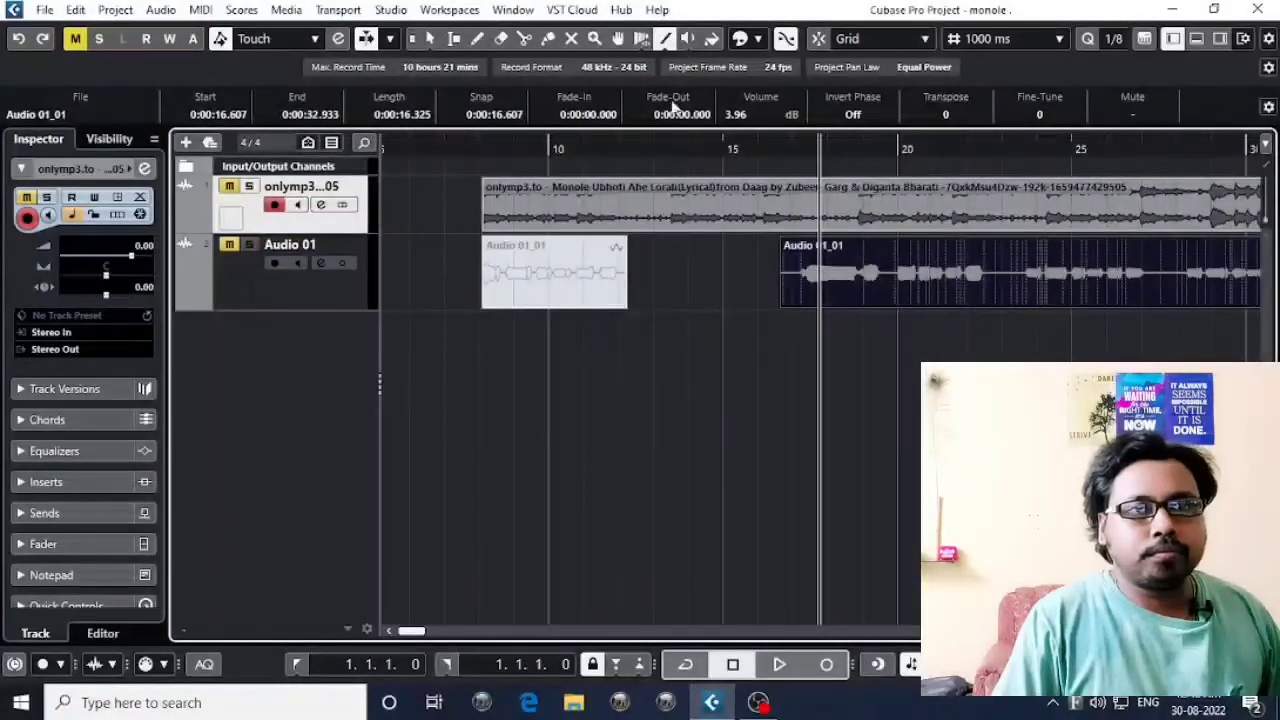
pyautogui.press('g')
pyautogui.press('g')
pyautogui.moveTo(809, 371); pyautogui.dragTo(430, 320)
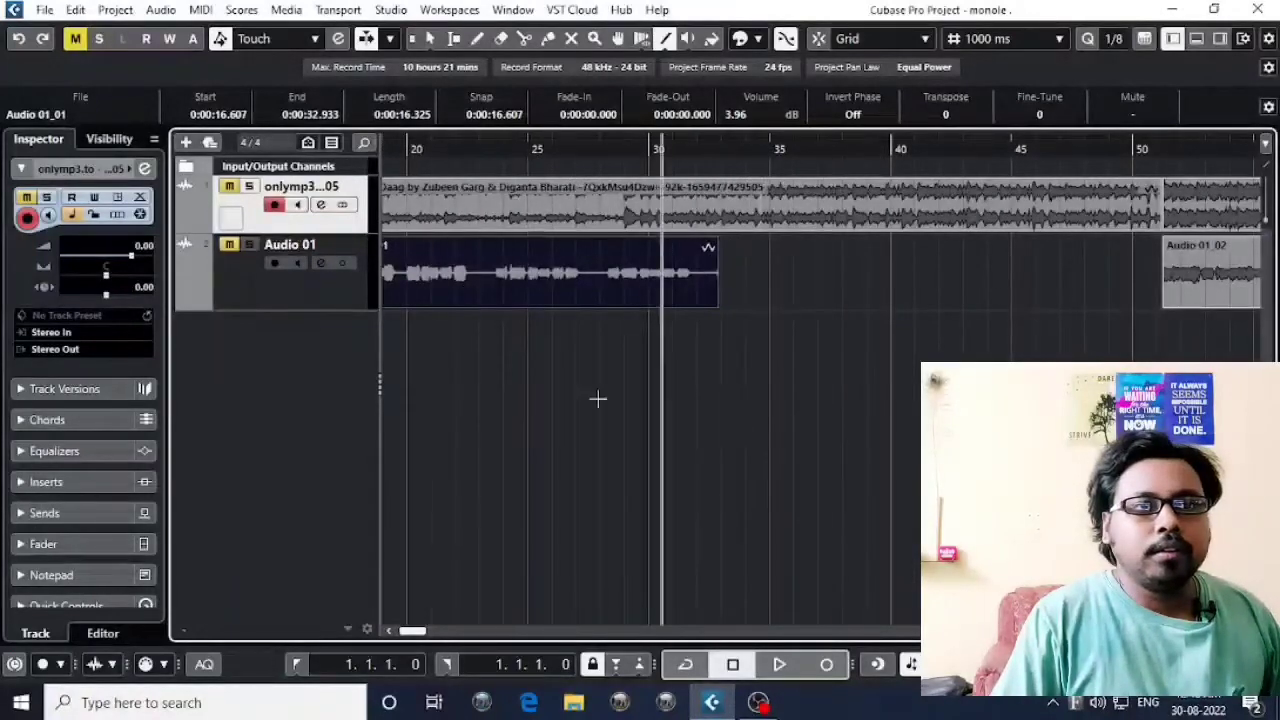
pyautogui.moveTo(470, 395); pyautogui.dragTo(855, 396)
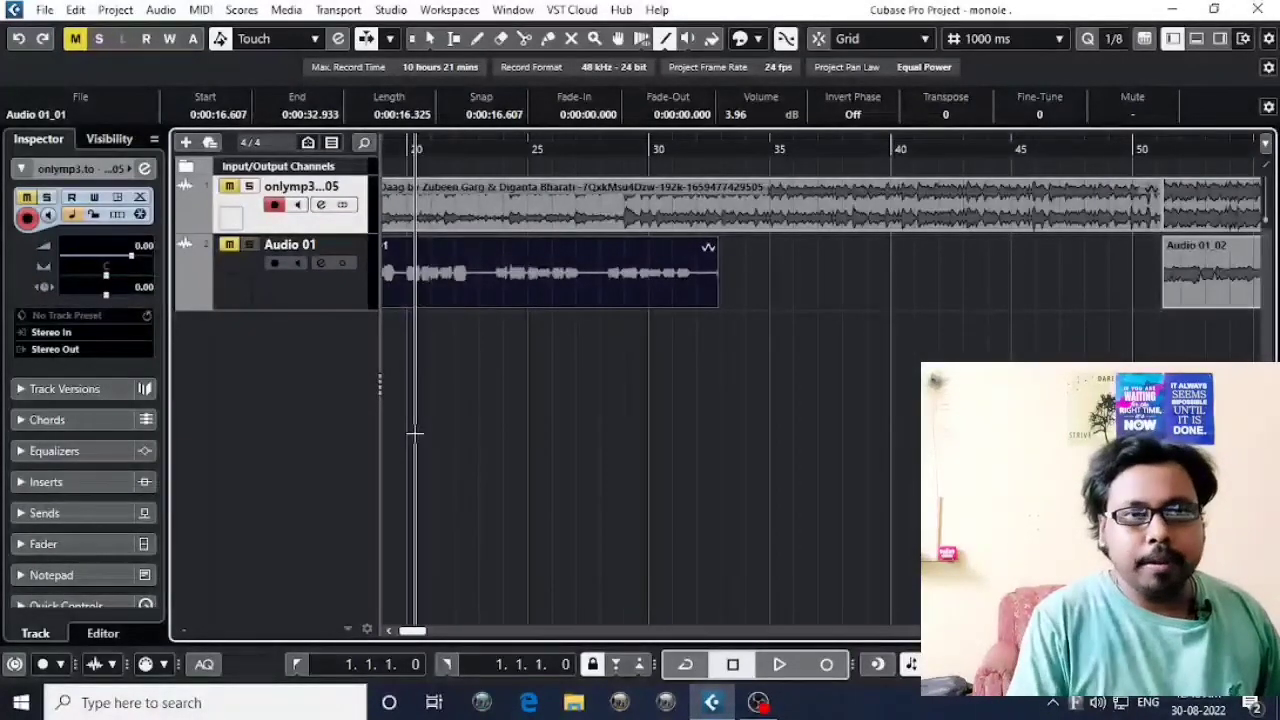
pyautogui.press('g')
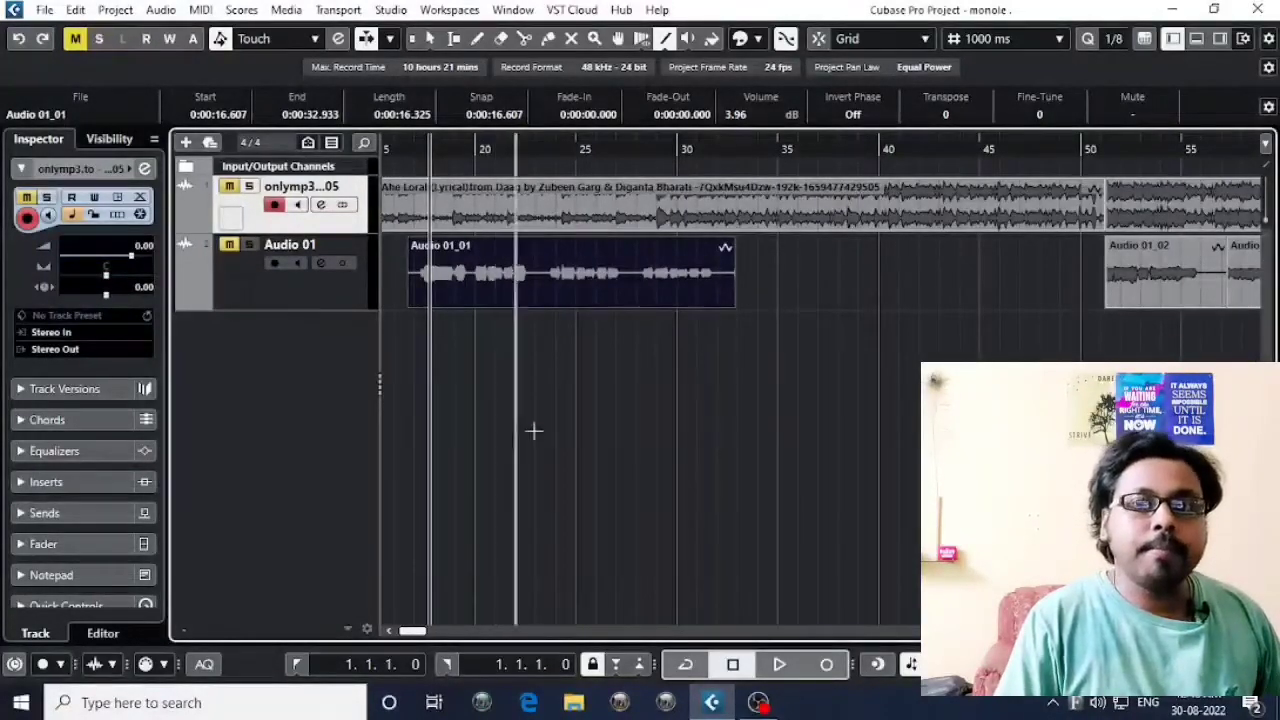
# Activate the Play tool and audition the vocal event from about 28 seconds and again from about 24 seconds.
pyautogui.click(689, 42)
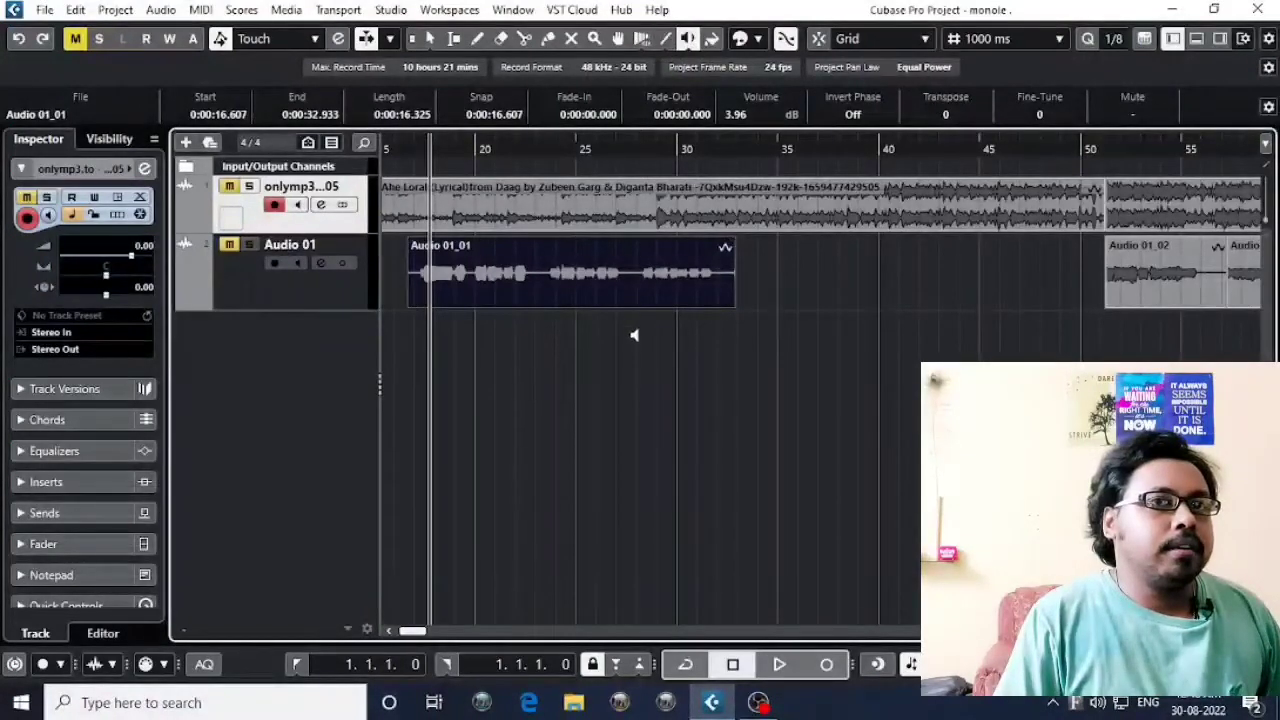
pyautogui.click(642, 280)
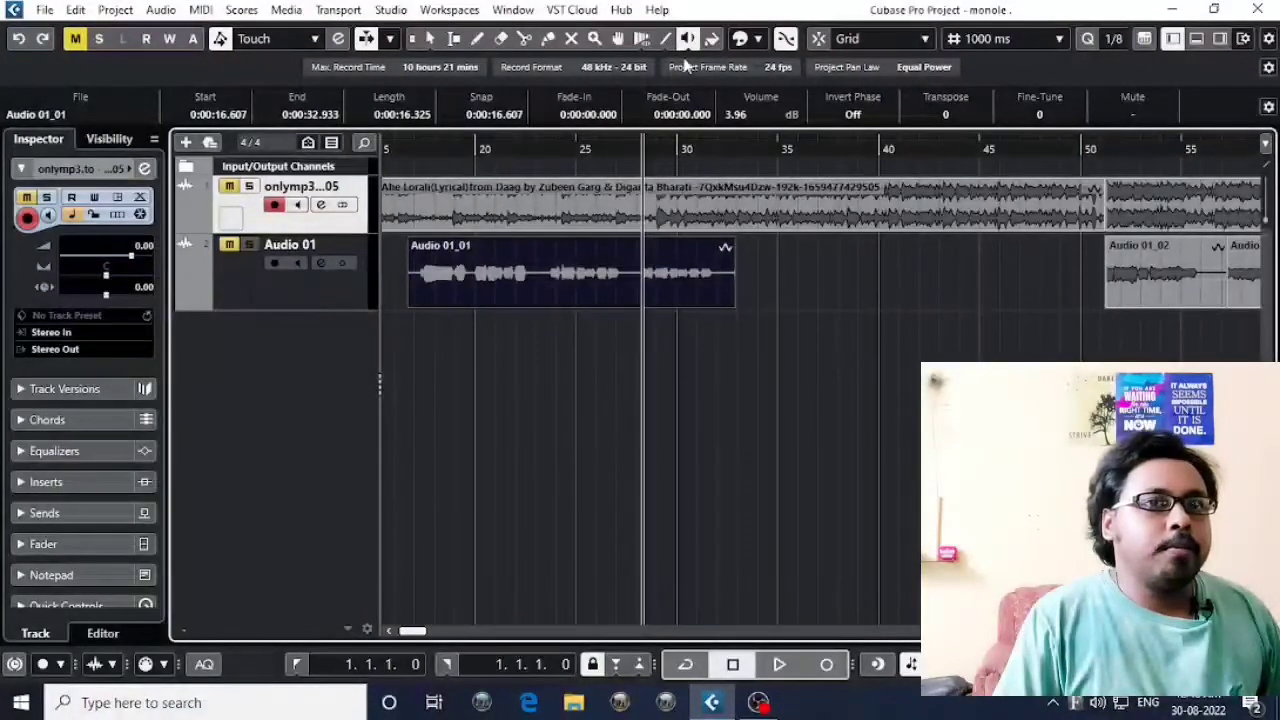
pyautogui.click(550, 272)
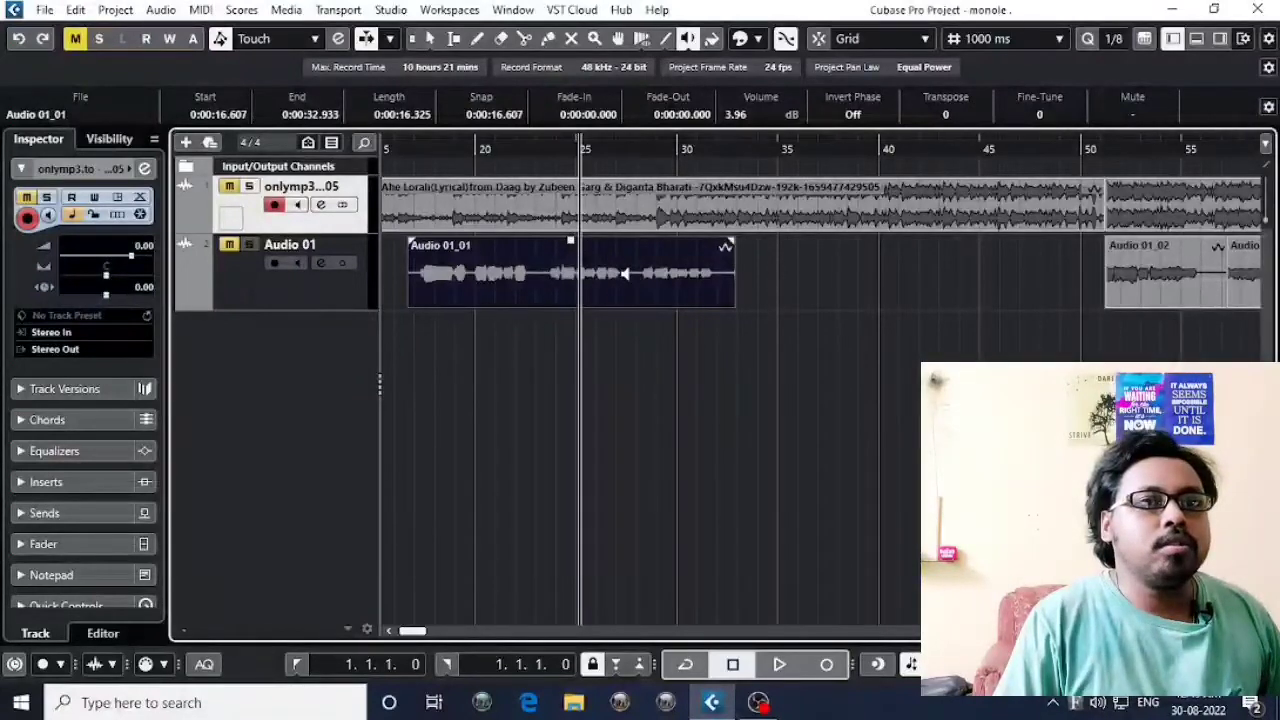
# Choose the Play mode rather than Scrub and audition the Audio 01_01 event at about 24 and 28 seconds.
pyautogui.scroll(-3, 554, 254)
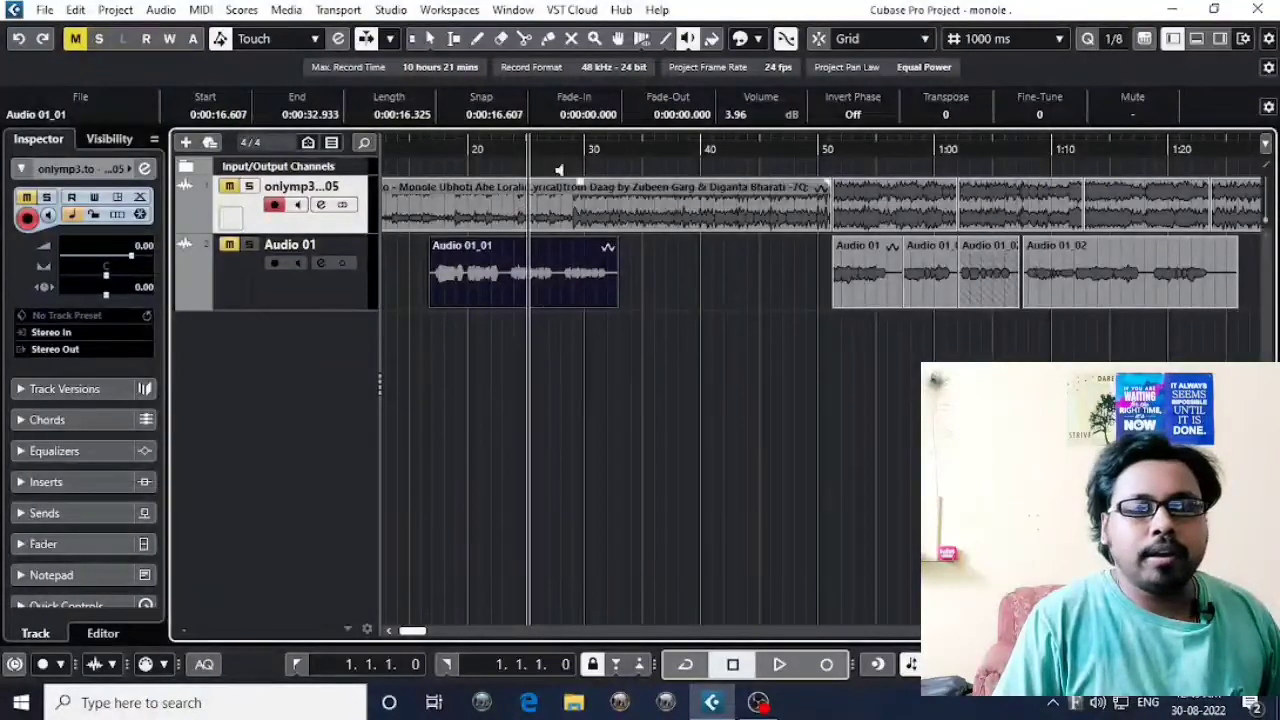
pyautogui.click(688, 40)
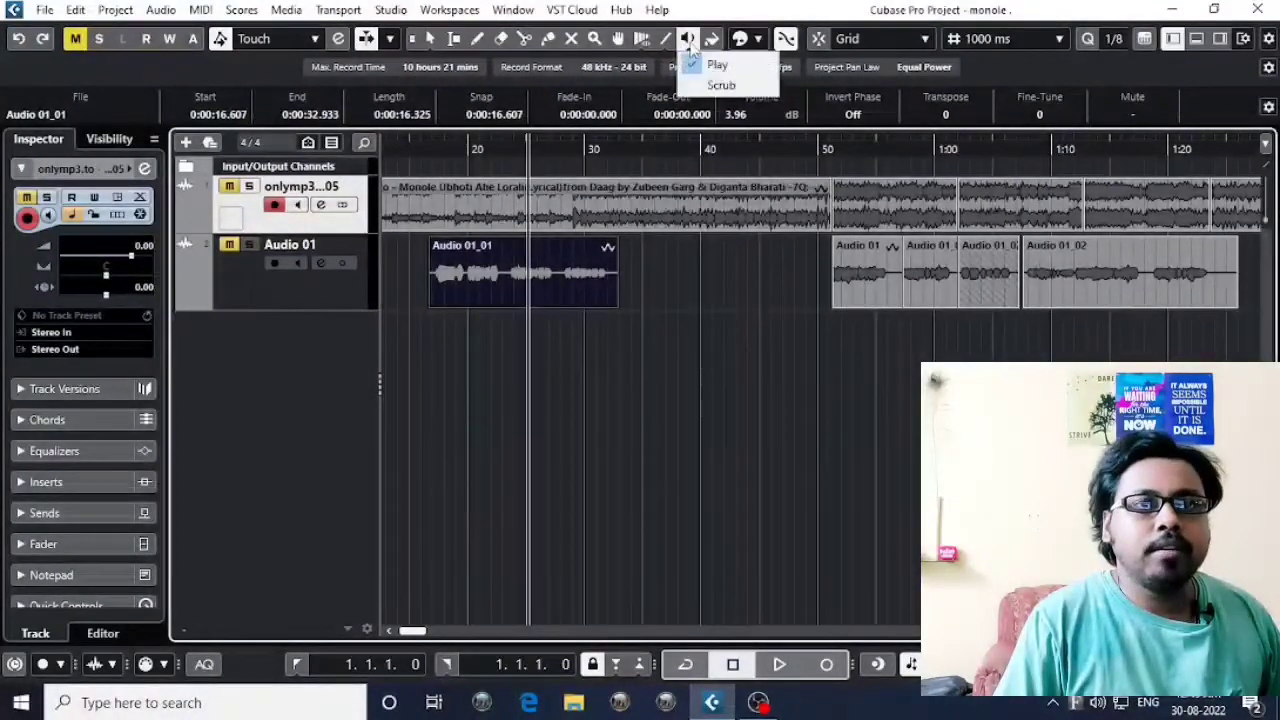
pyautogui.click(712, 63)
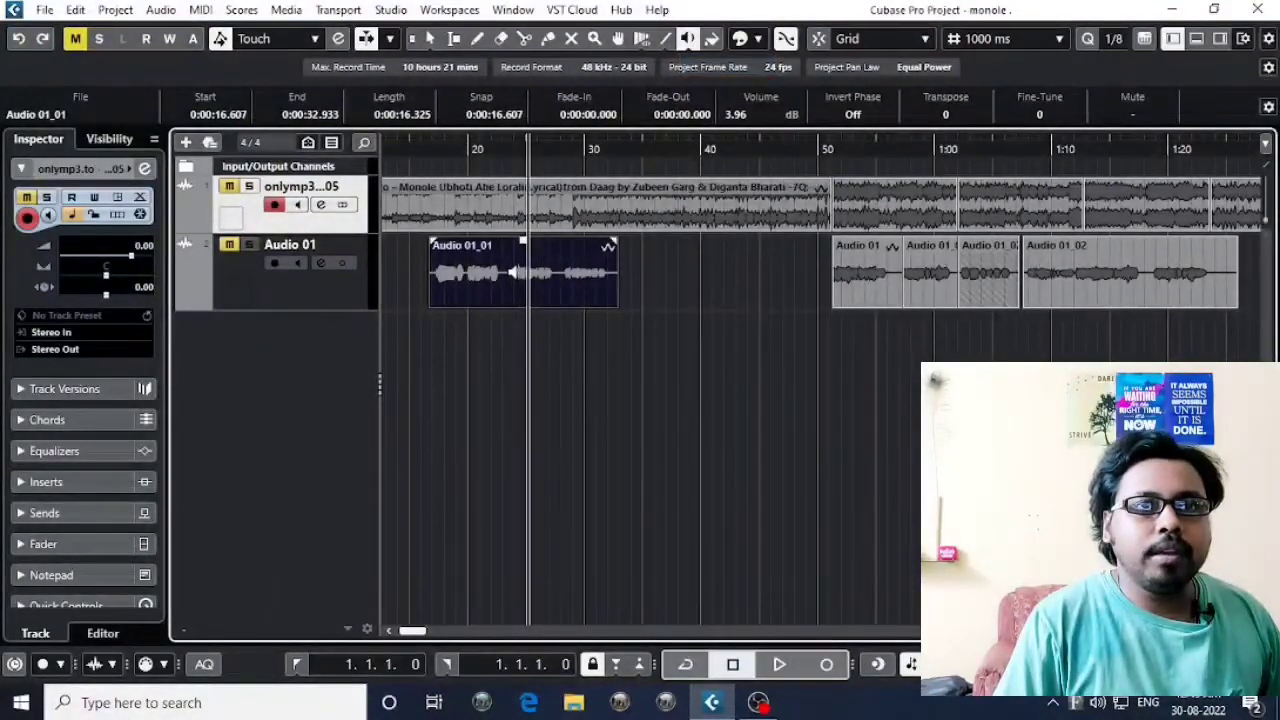
pyautogui.click(511, 271)
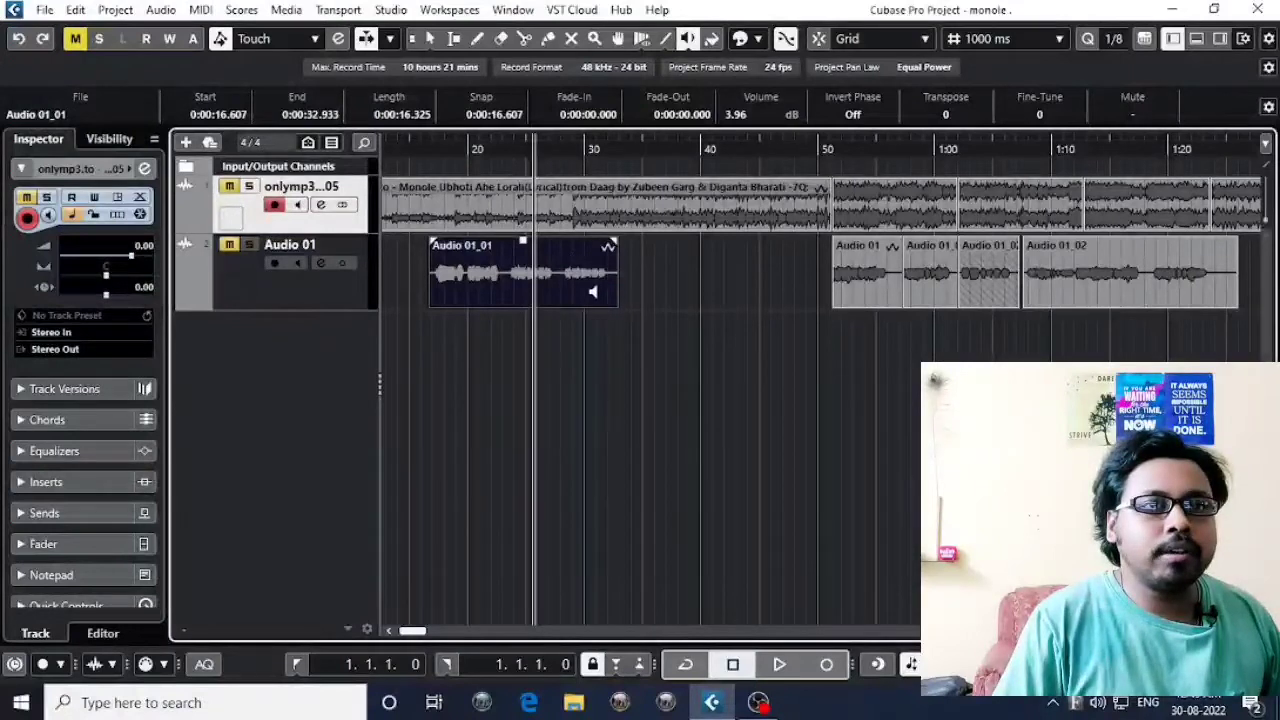
pyautogui.click(563, 273)
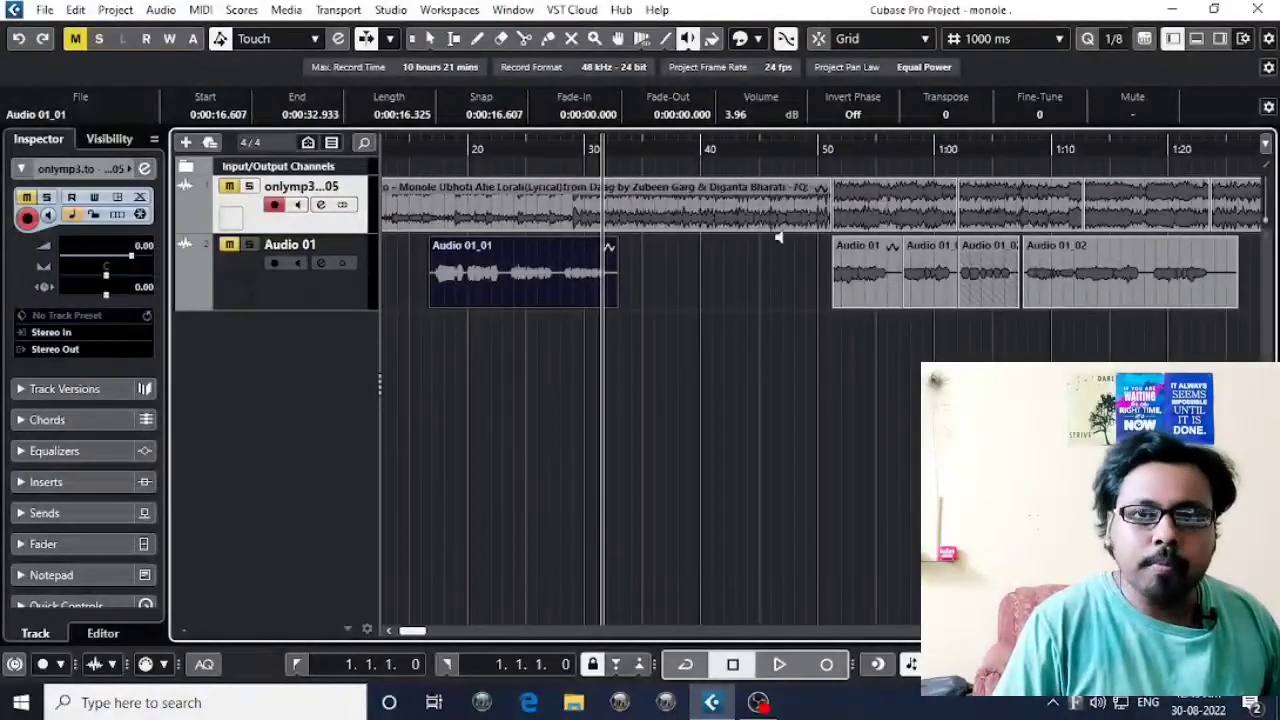
# Activate the Color tool and open the Colorize palette, dismissing it without picking a color.
pyautogui.hscroll(3, 760, 250)
pyautogui.press('g')
pyautogui.press('g')
pyautogui.press('g')
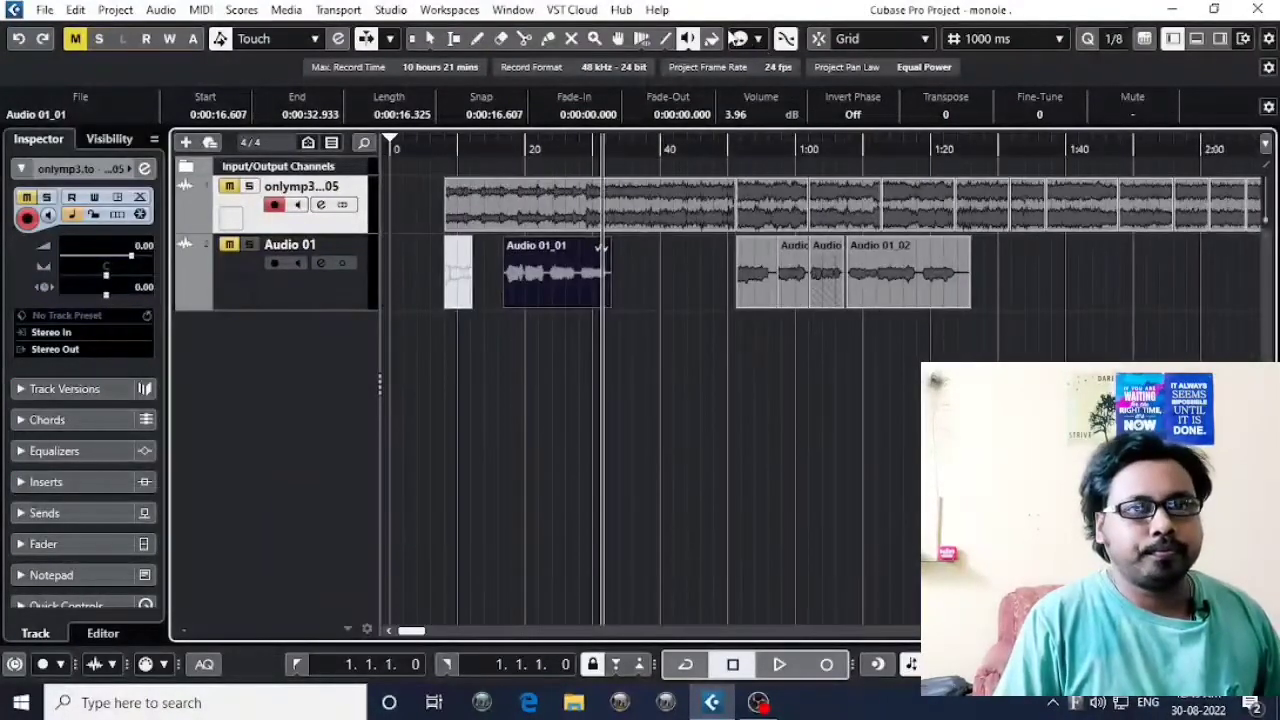
pyautogui.click(712, 38)
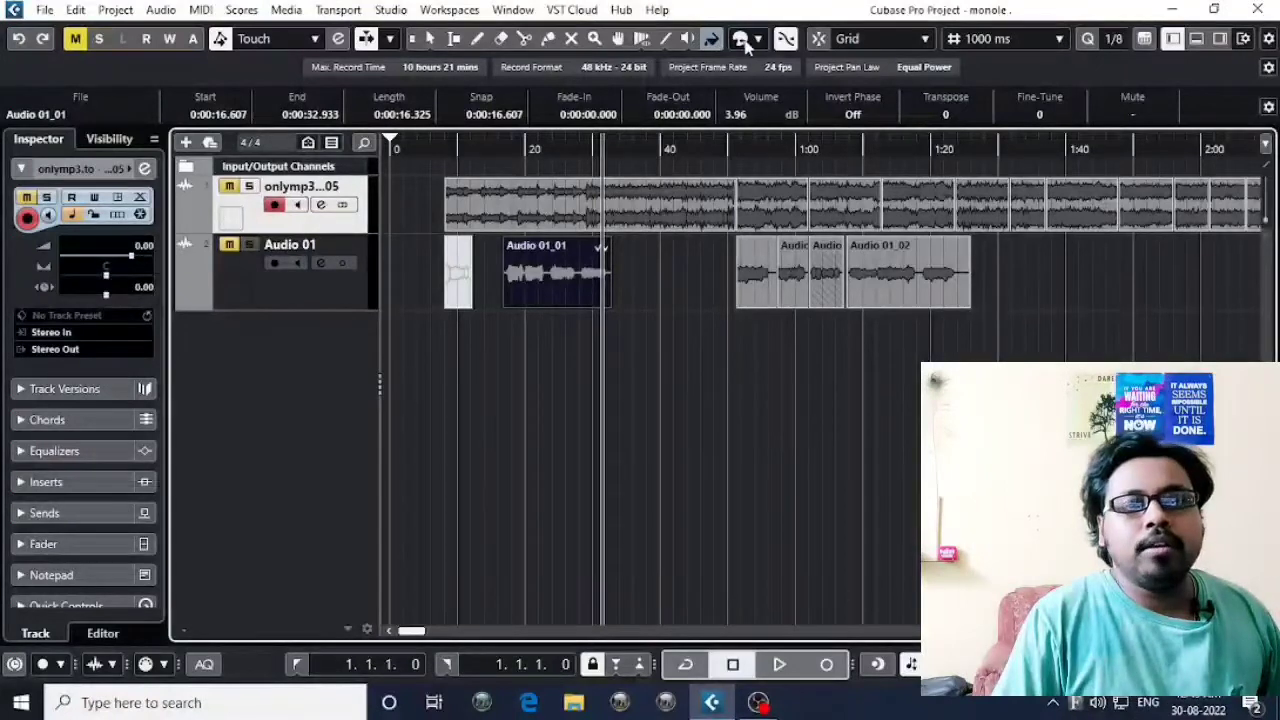
pyautogui.click(746, 40)
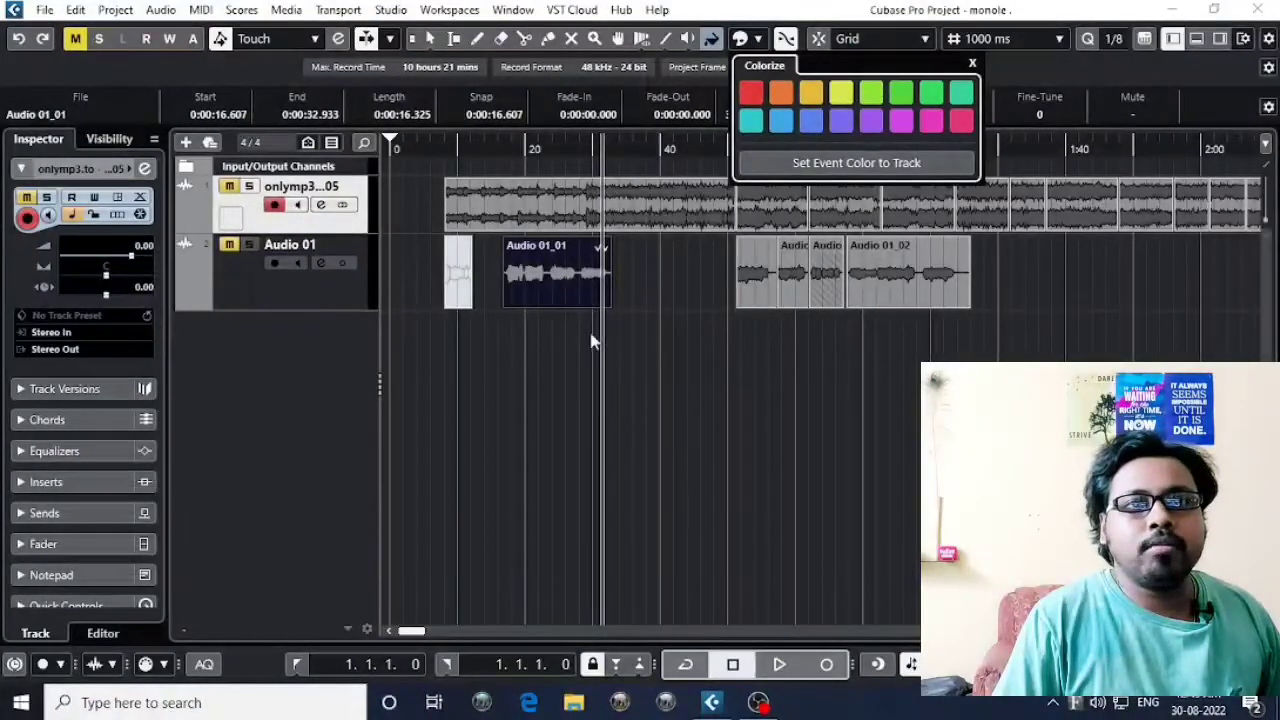
pyautogui.click(547, 305)
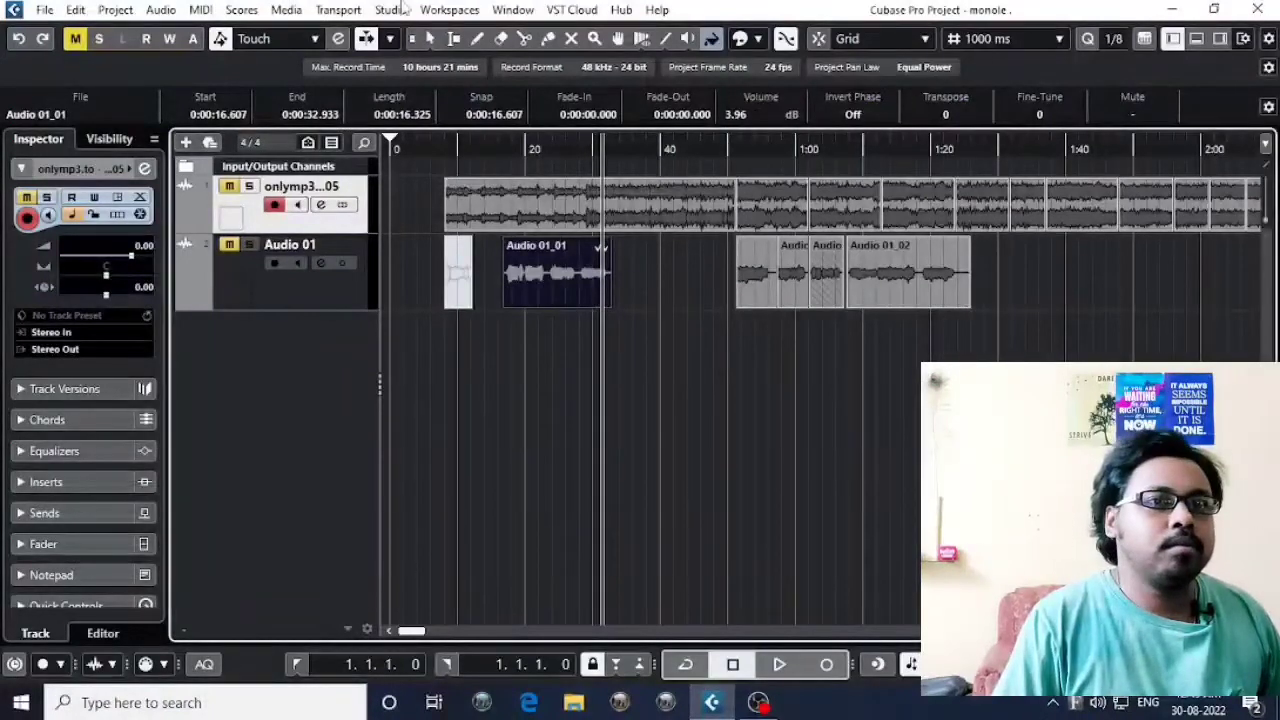
# Deselect the vocal event with the Object Selection tool, color the onlymp3 track amber and restore its gray default.
pyautogui.click(430, 39)
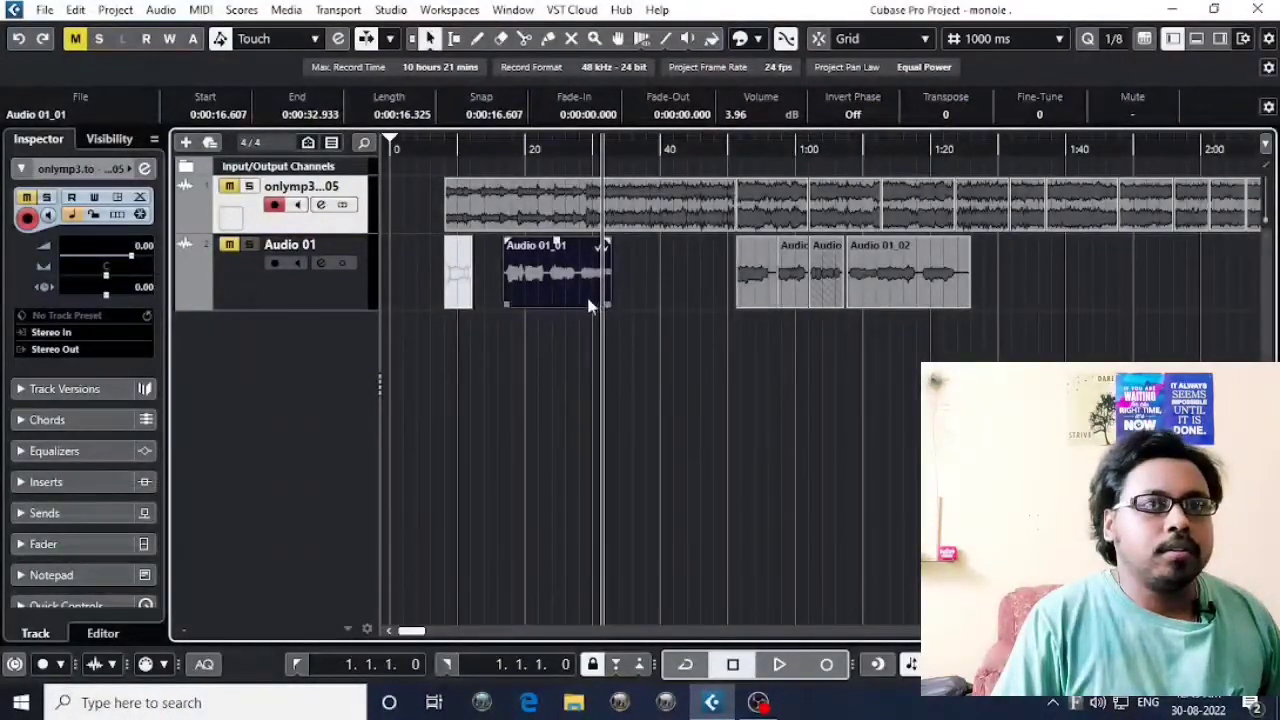
pyautogui.click(582, 338)
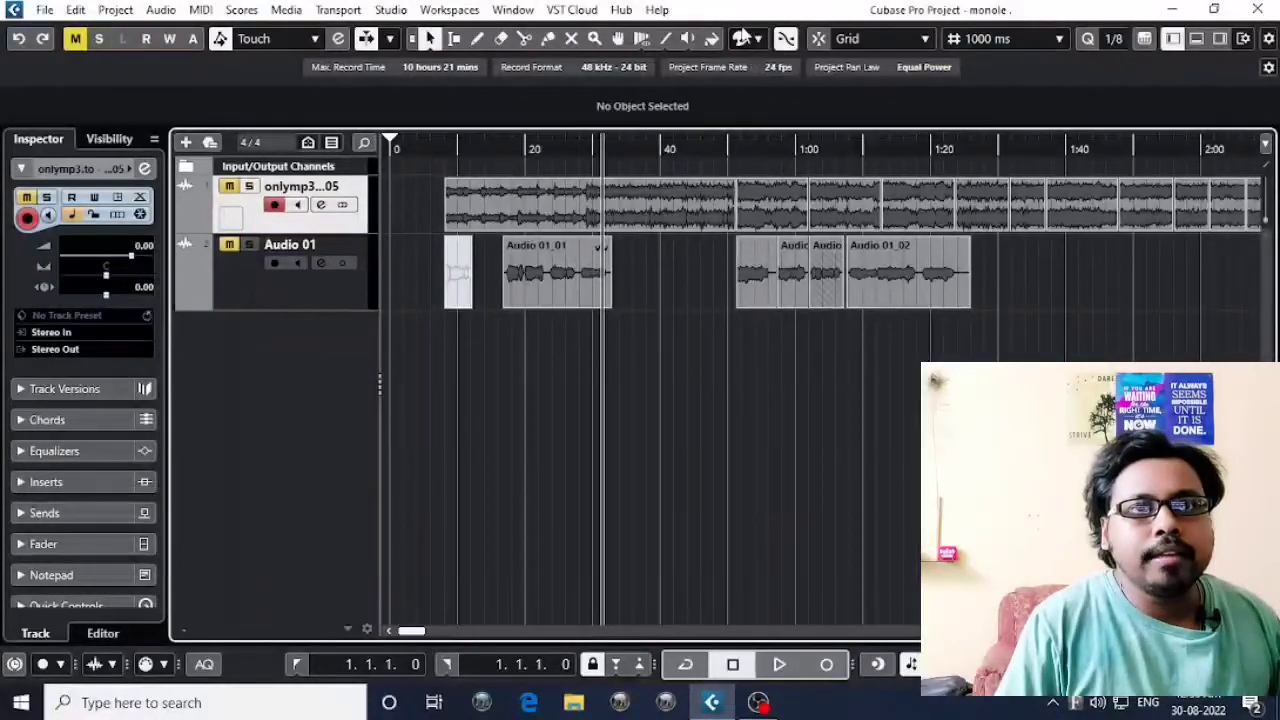
pyautogui.click(757, 41)
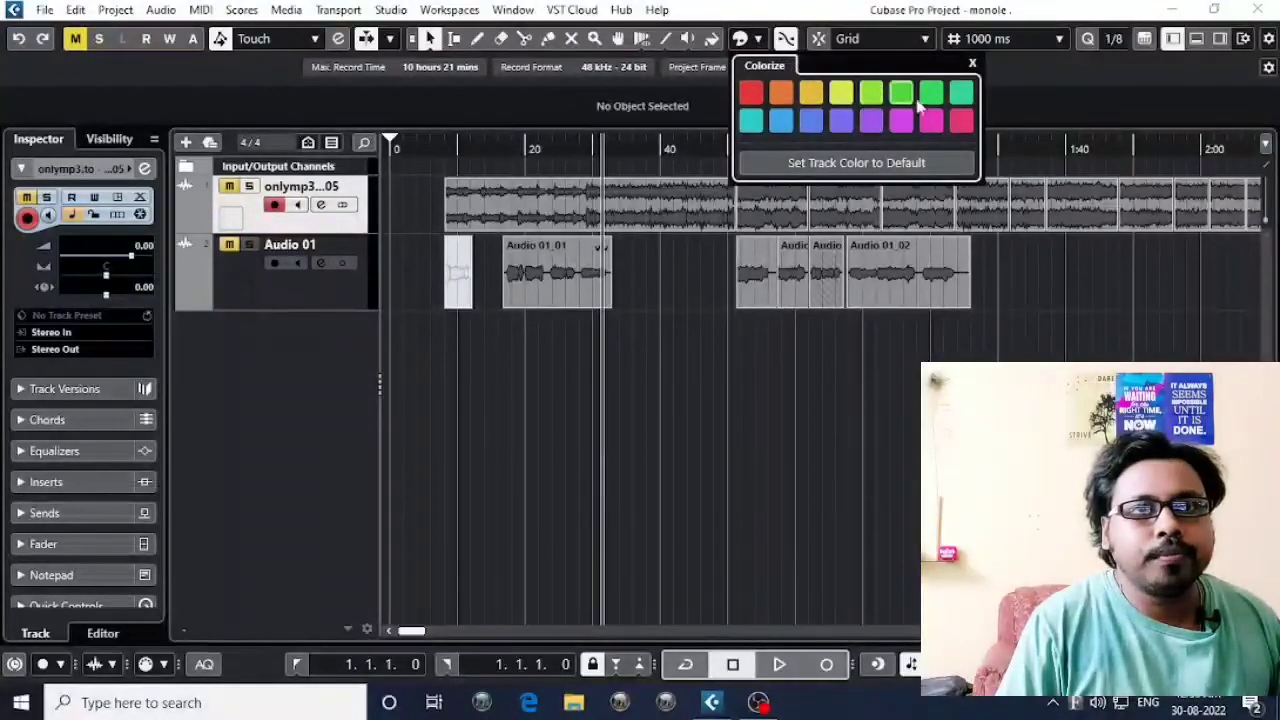
pyautogui.click(840, 95)
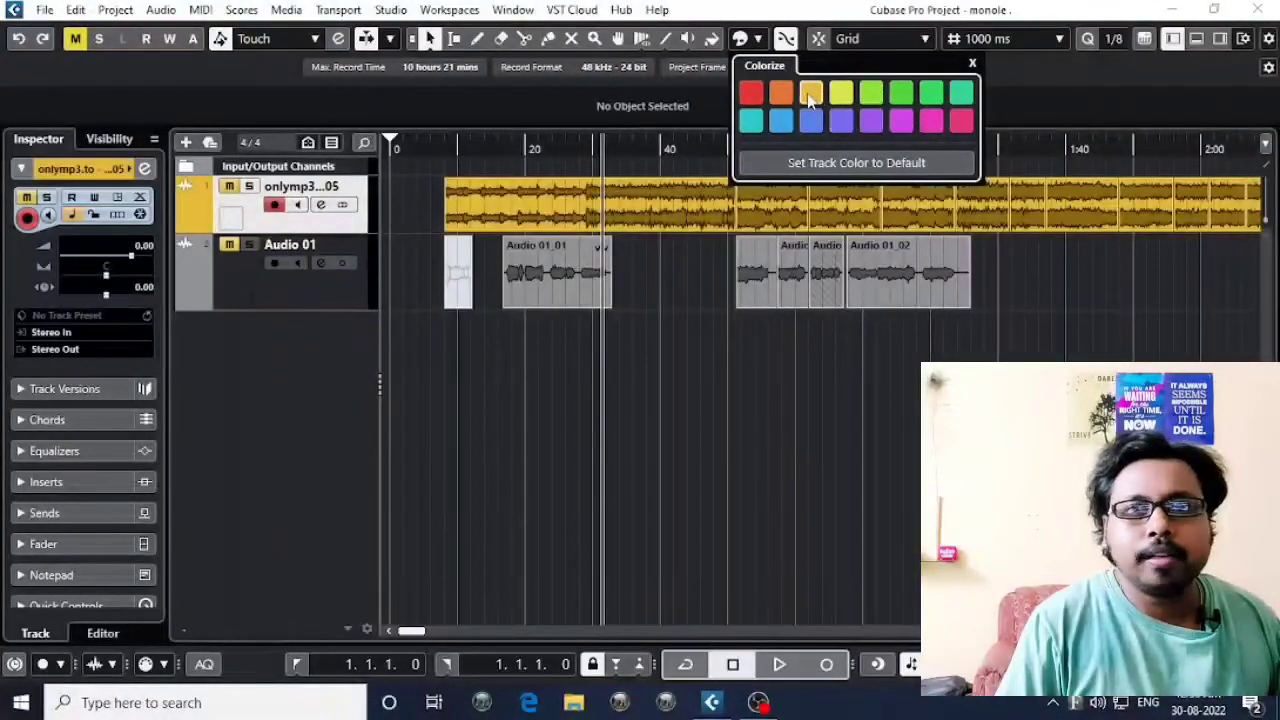
pyautogui.click(687, 378)
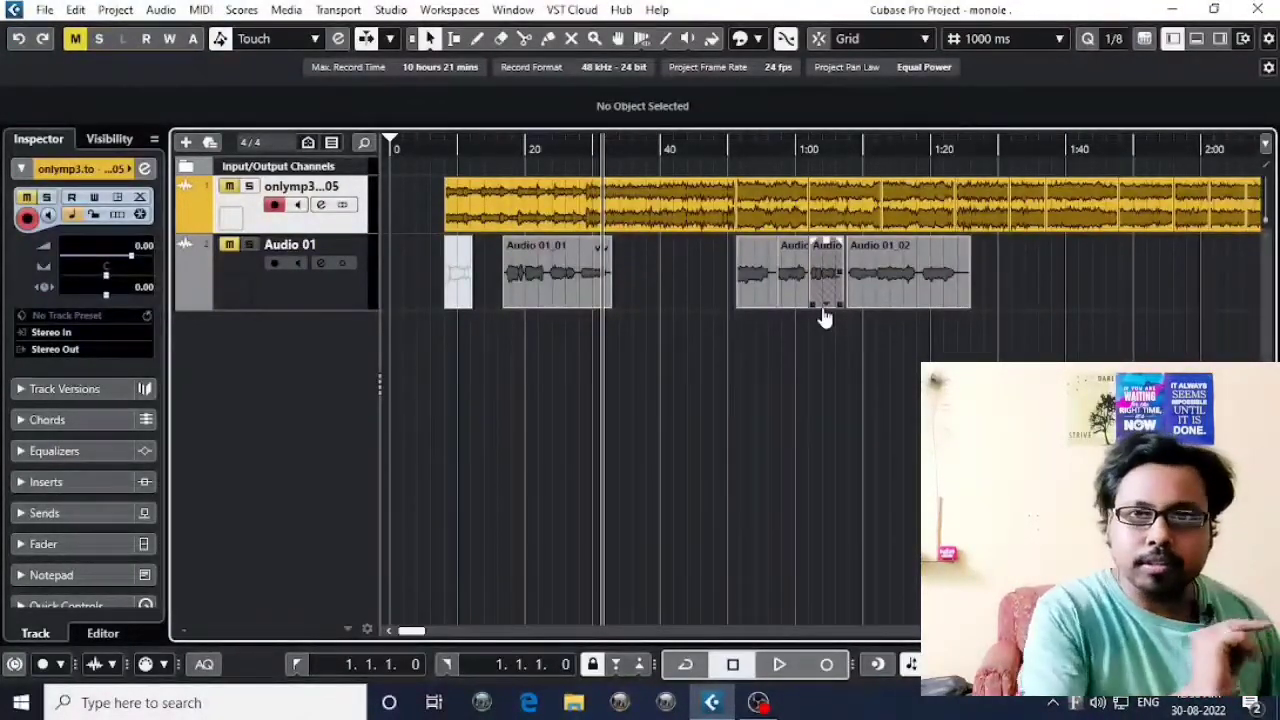
pyautogui.click(823, 316)
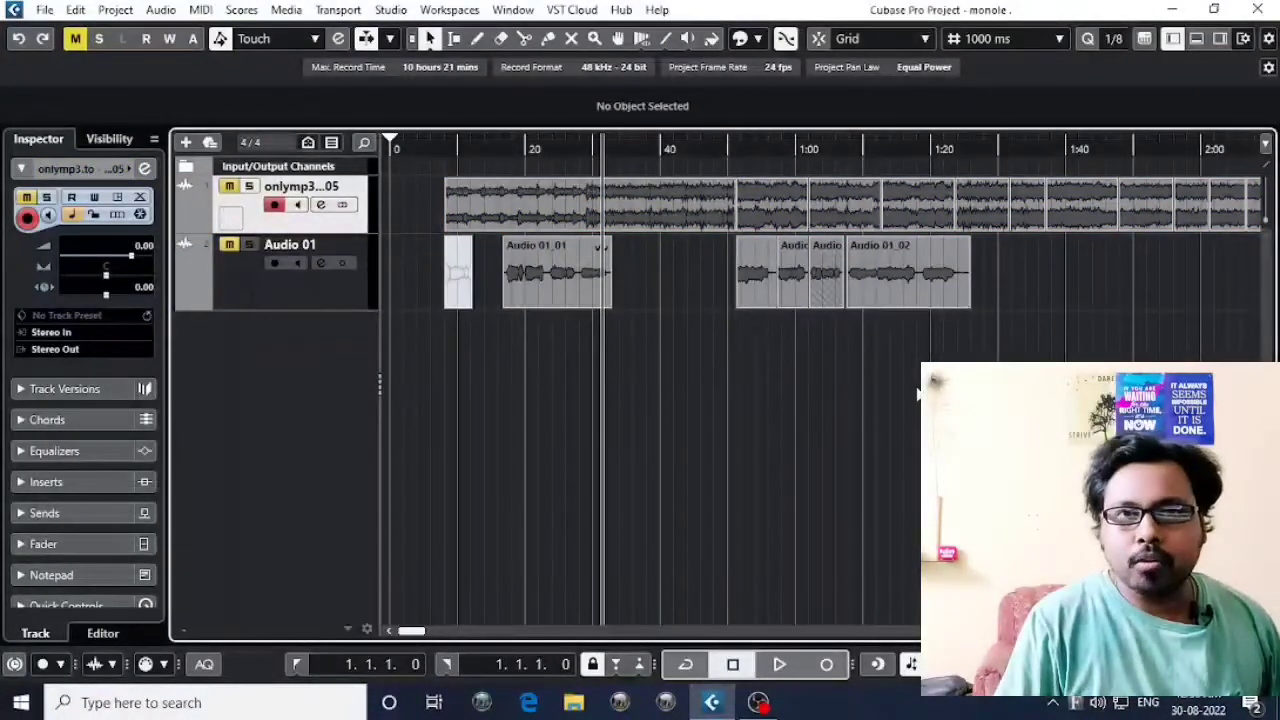
# Select the Audio 01_01 event and activate the Color tool, opening and dismissing the Colorize palette.
pyautogui.click(490, 212)
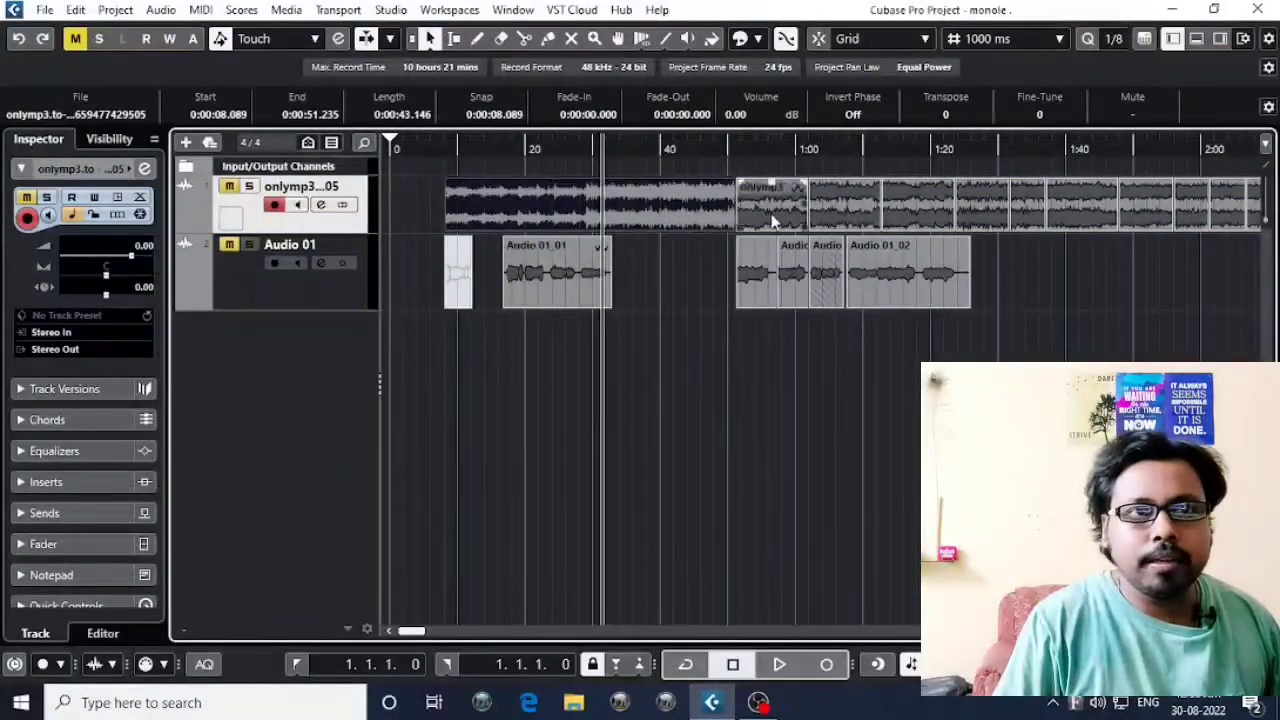
pyautogui.click(700, 271)
pyautogui.click(575, 297)
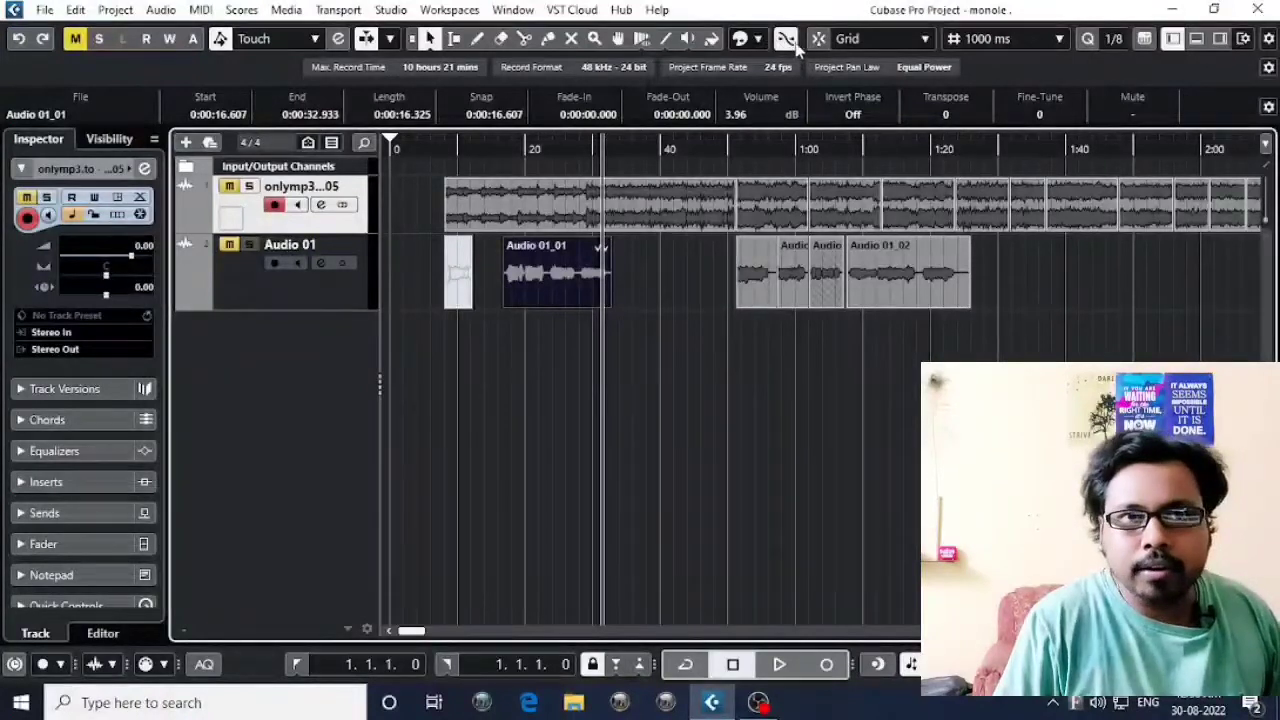
pyautogui.click(711, 38)
pyautogui.click(740, 39)
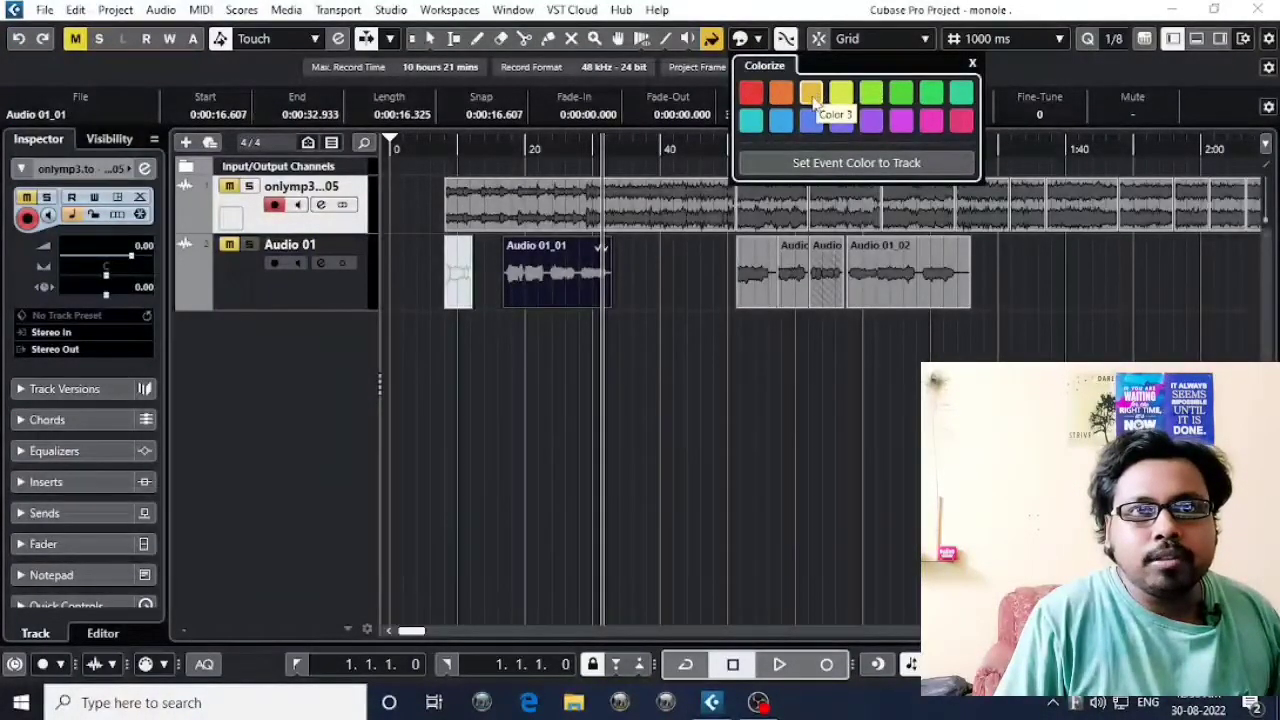
pyautogui.click(713, 44)
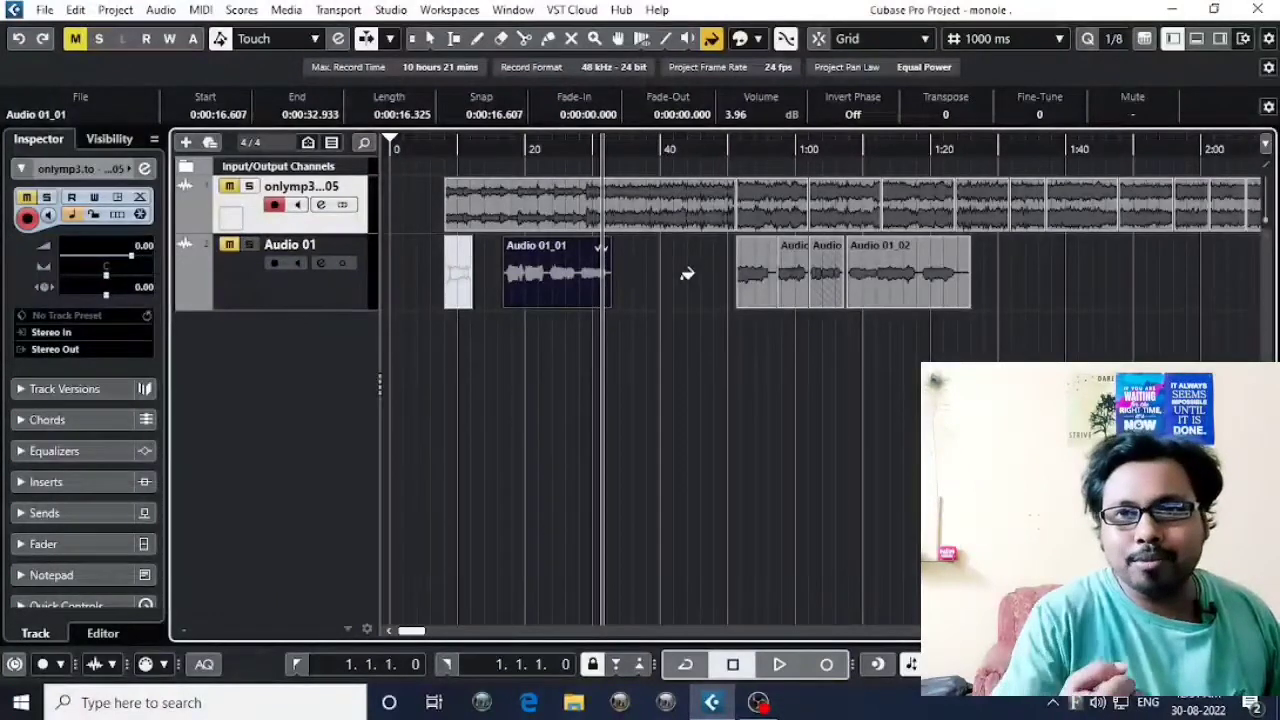
# Color the Audio 01_01 event amber with the Color tool, and reset it with Set Event Color to Track.
pyautogui.click(757, 40)
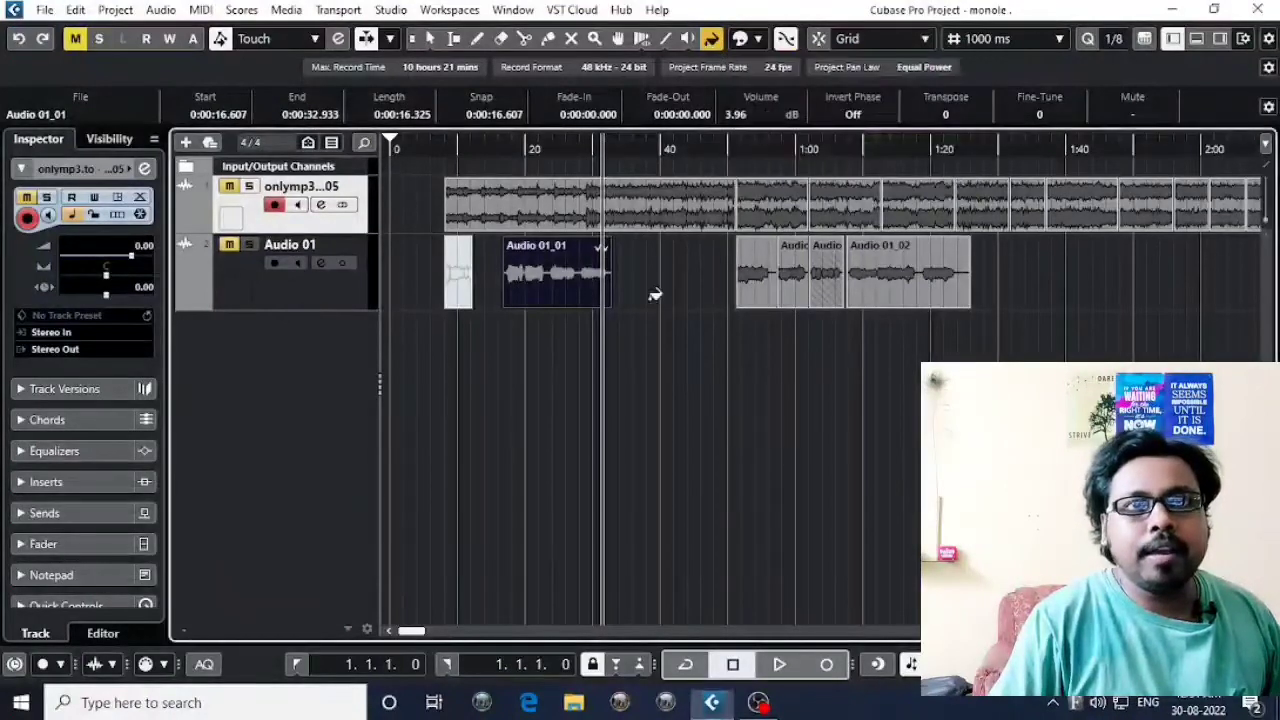
pyautogui.click(554, 278)
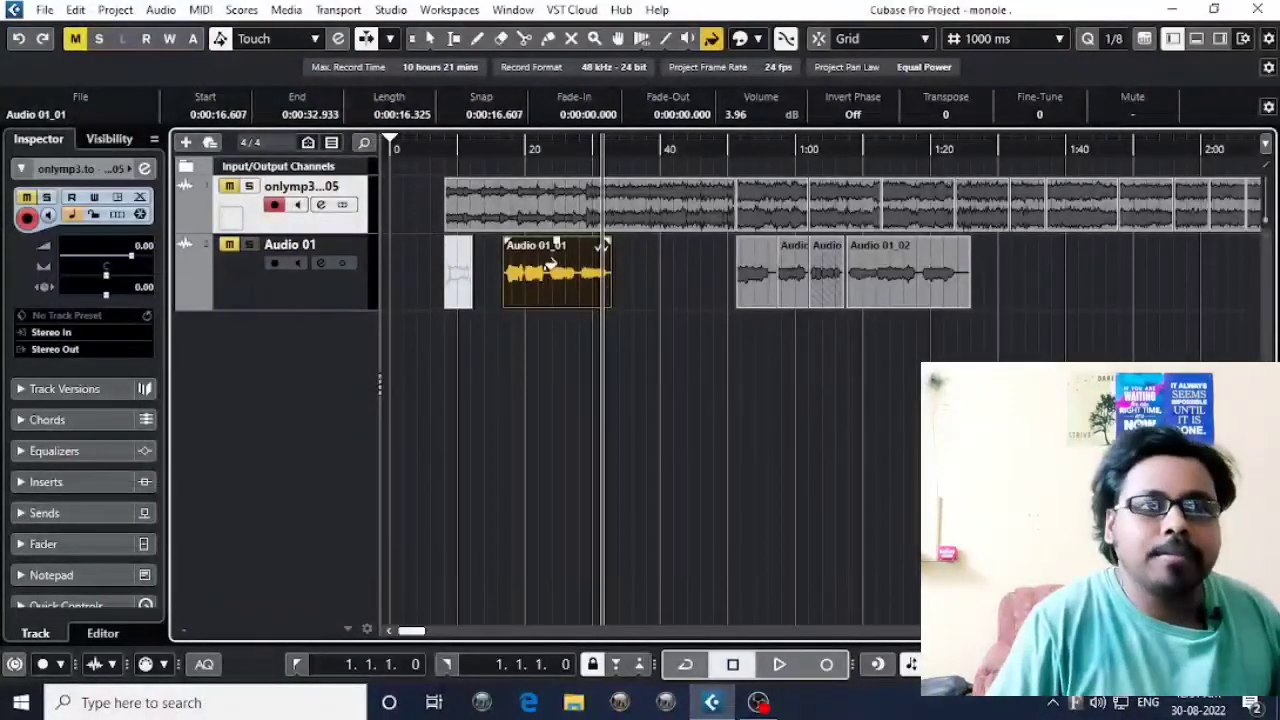
pyautogui.click(758, 38)
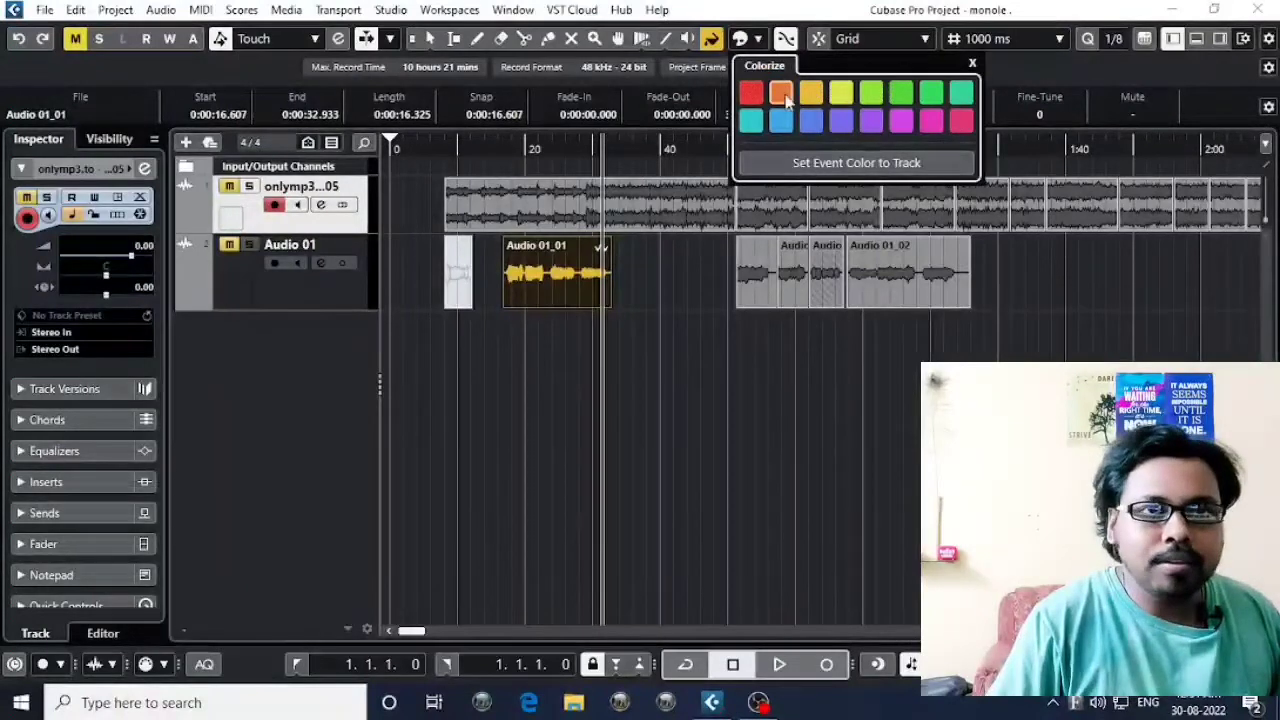
pyautogui.click(786, 99)
pyautogui.click(813, 98)
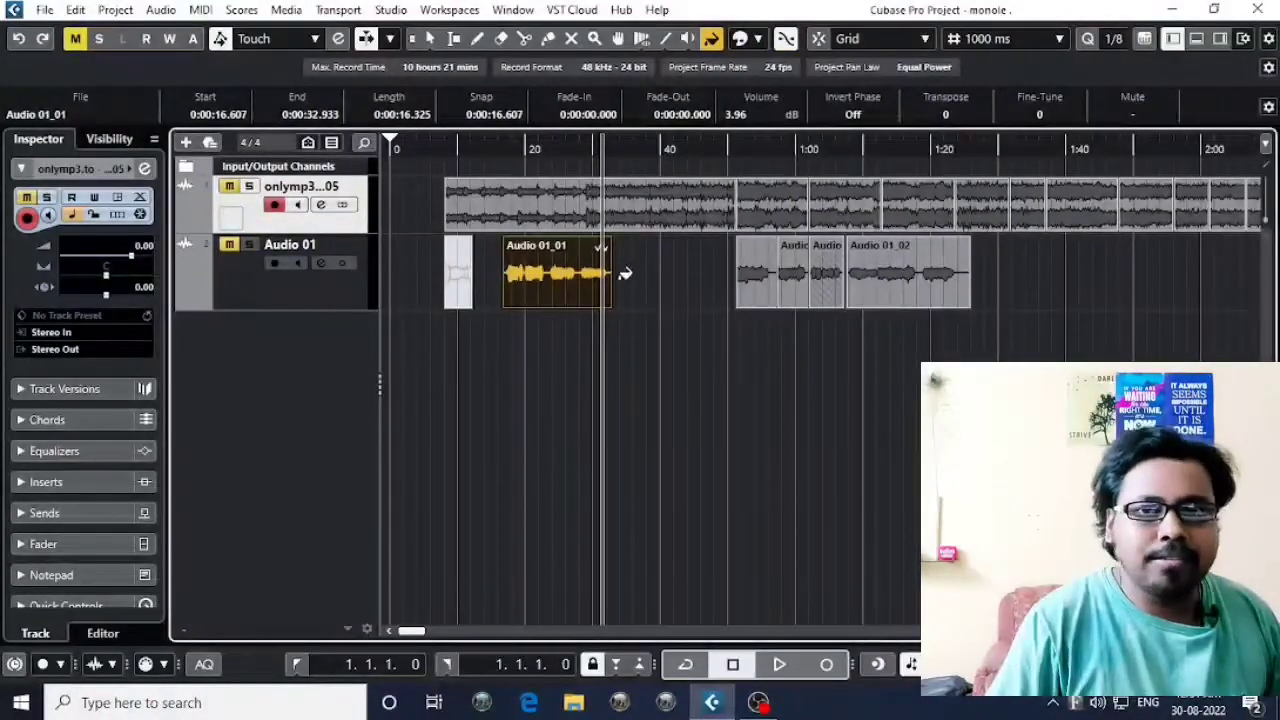
pyautogui.click(759, 40)
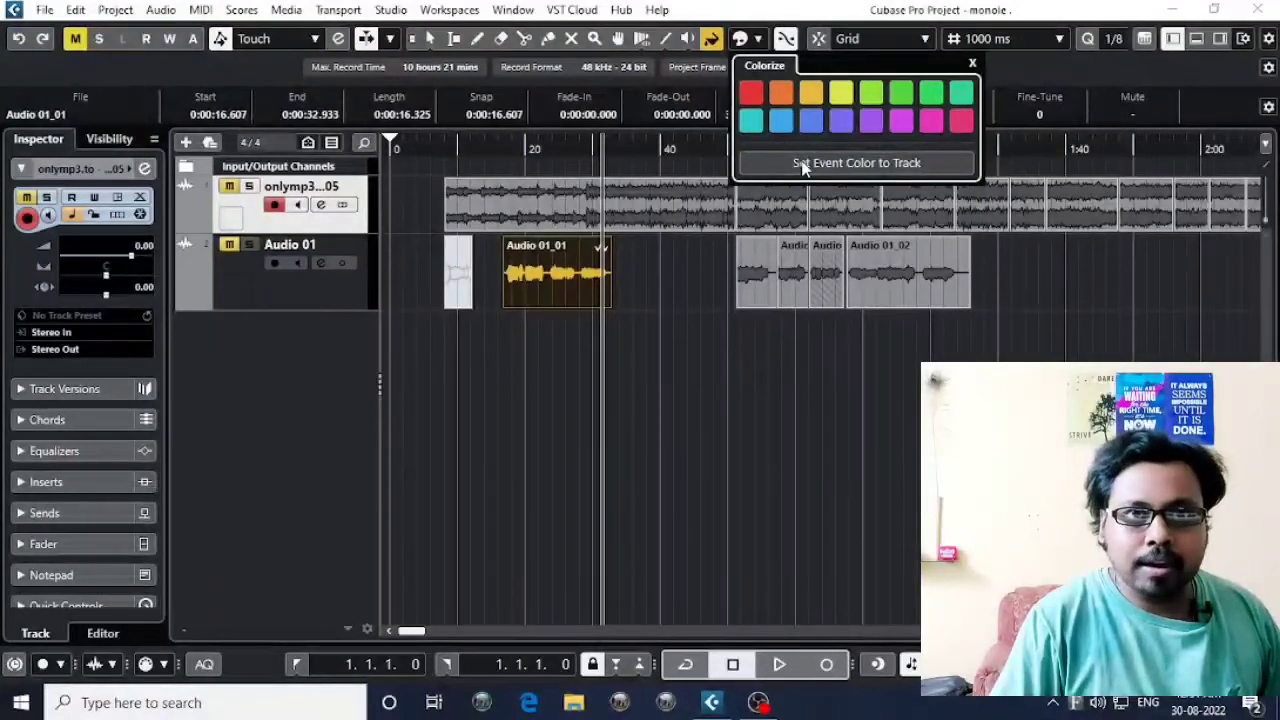
pyautogui.click(906, 170)
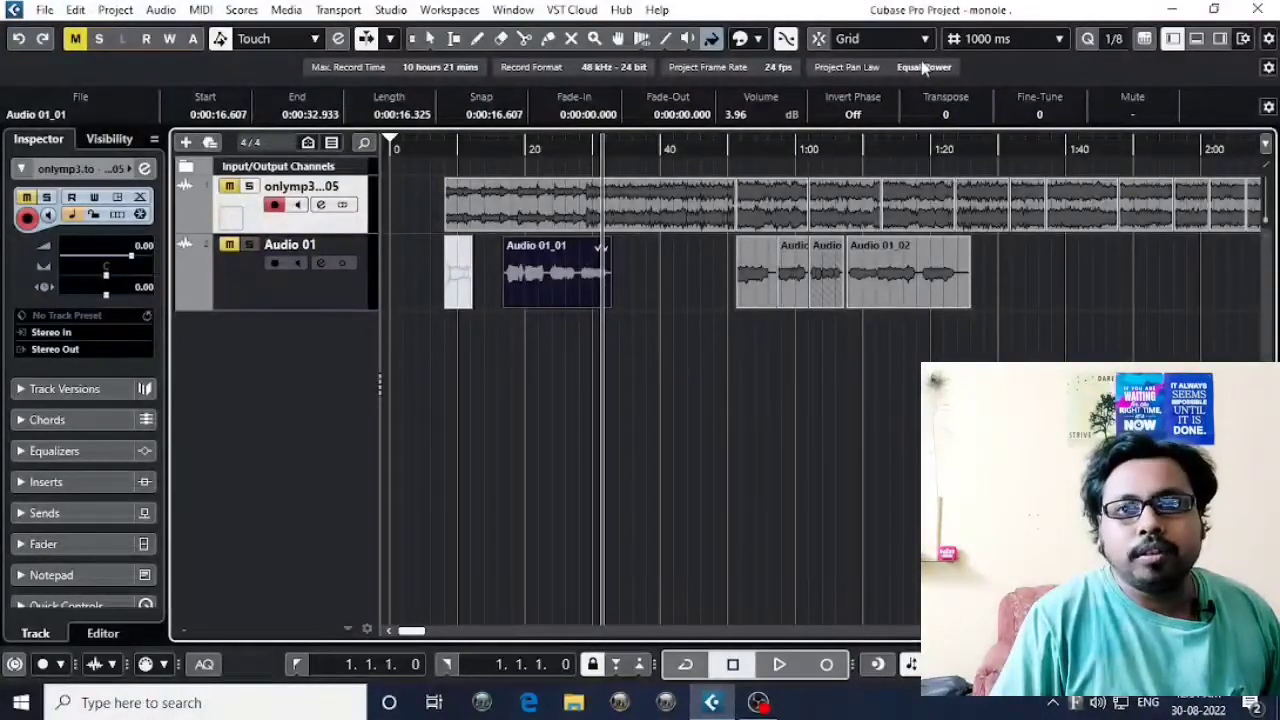
# Examine the available Snap Type and Grid Type options without changing either setting.
pyautogui.click(866, 40)
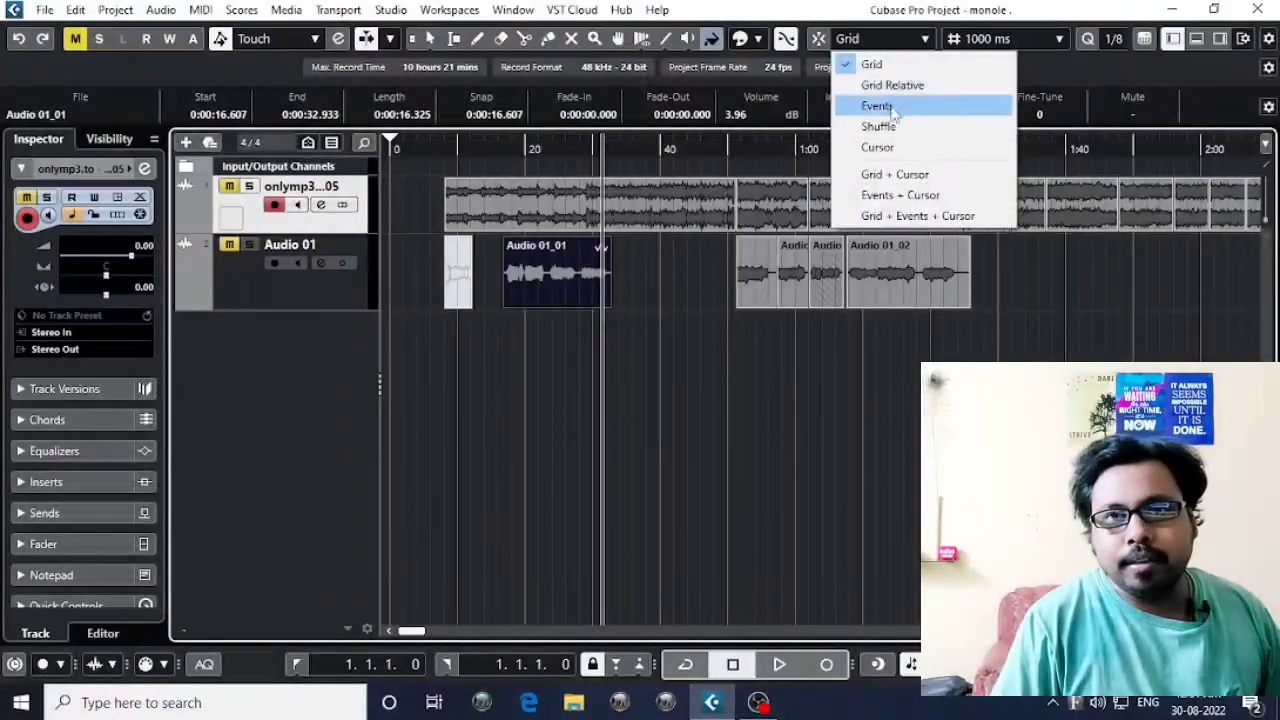
pyautogui.click(1067, 63)
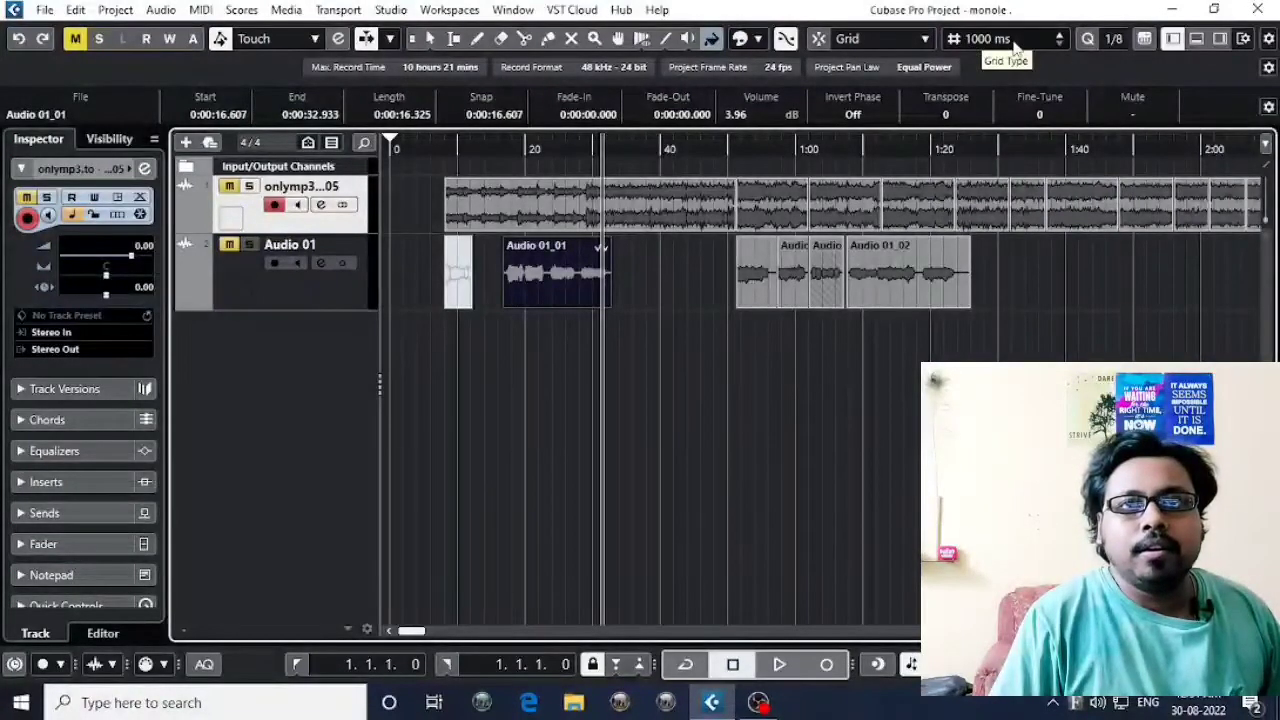
pyautogui.click(1015, 45)
pyautogui.click(1100, 66)
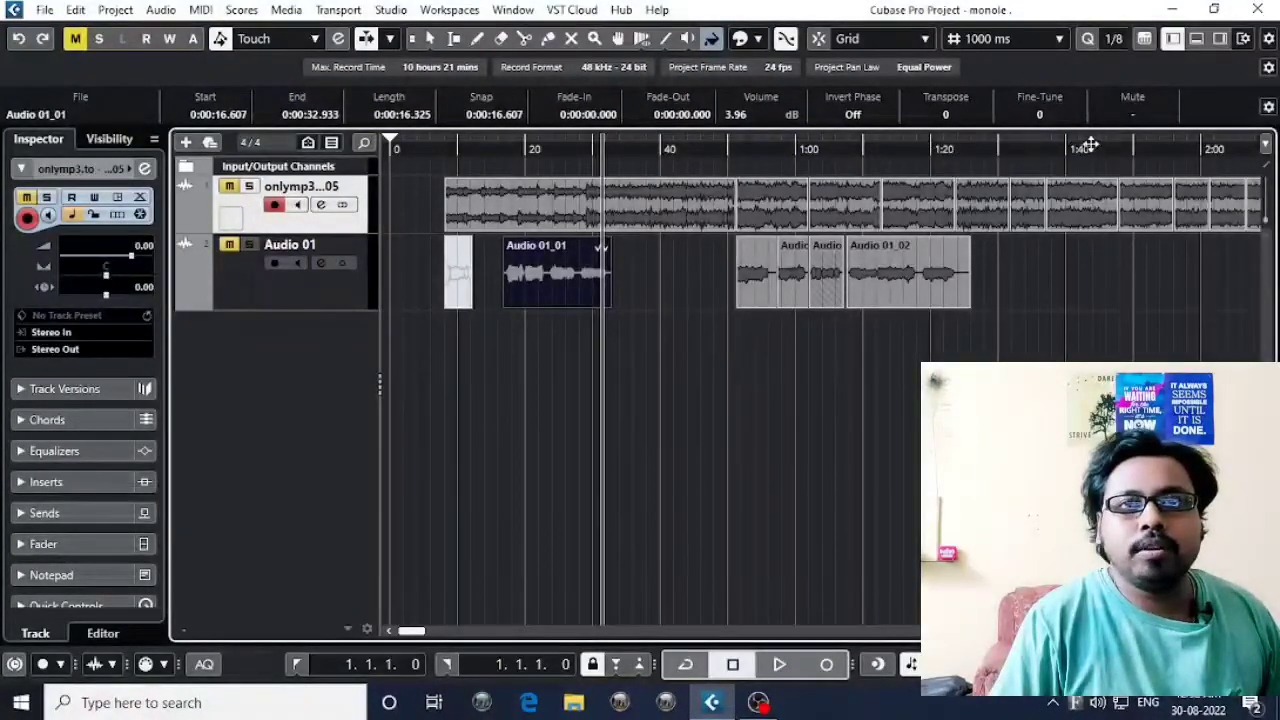
# Switch the ruler's display format to Bars+Beats and return it to Seconds.
pyautogui.rightClick(695, 152)
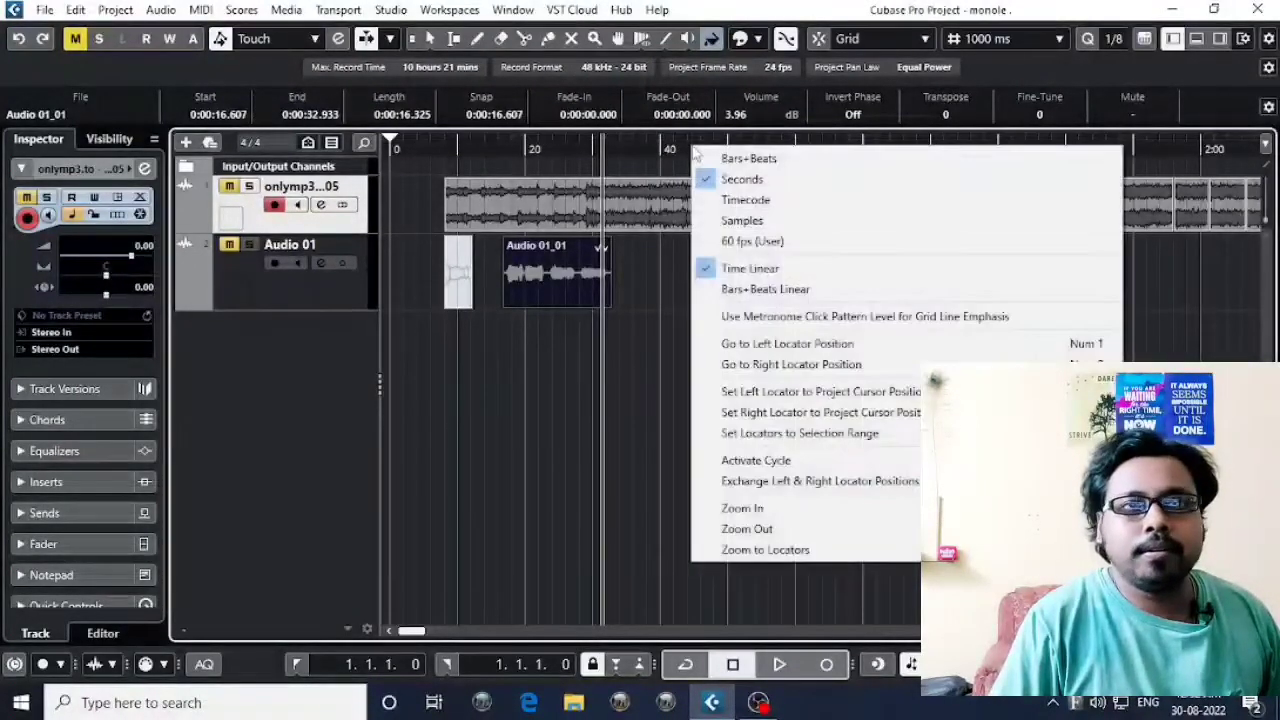
pyautogui.click(693, 152)
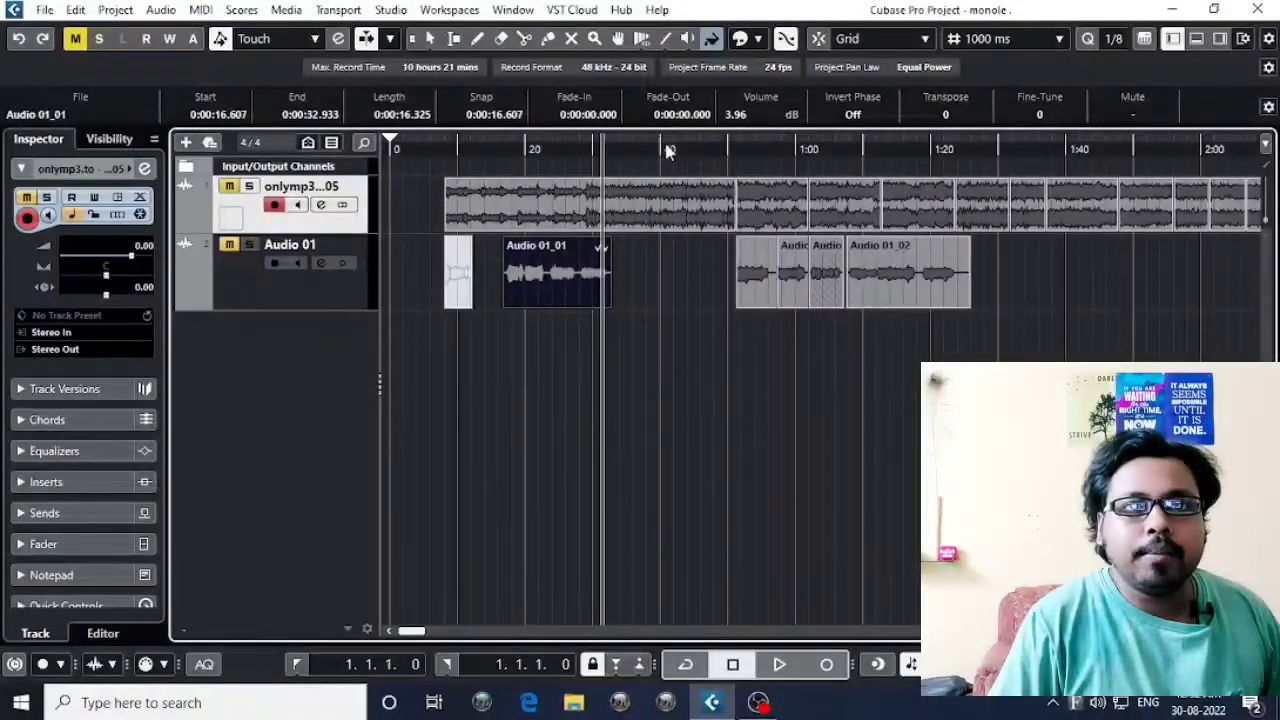
pyautogui.rightClick(666, 149)
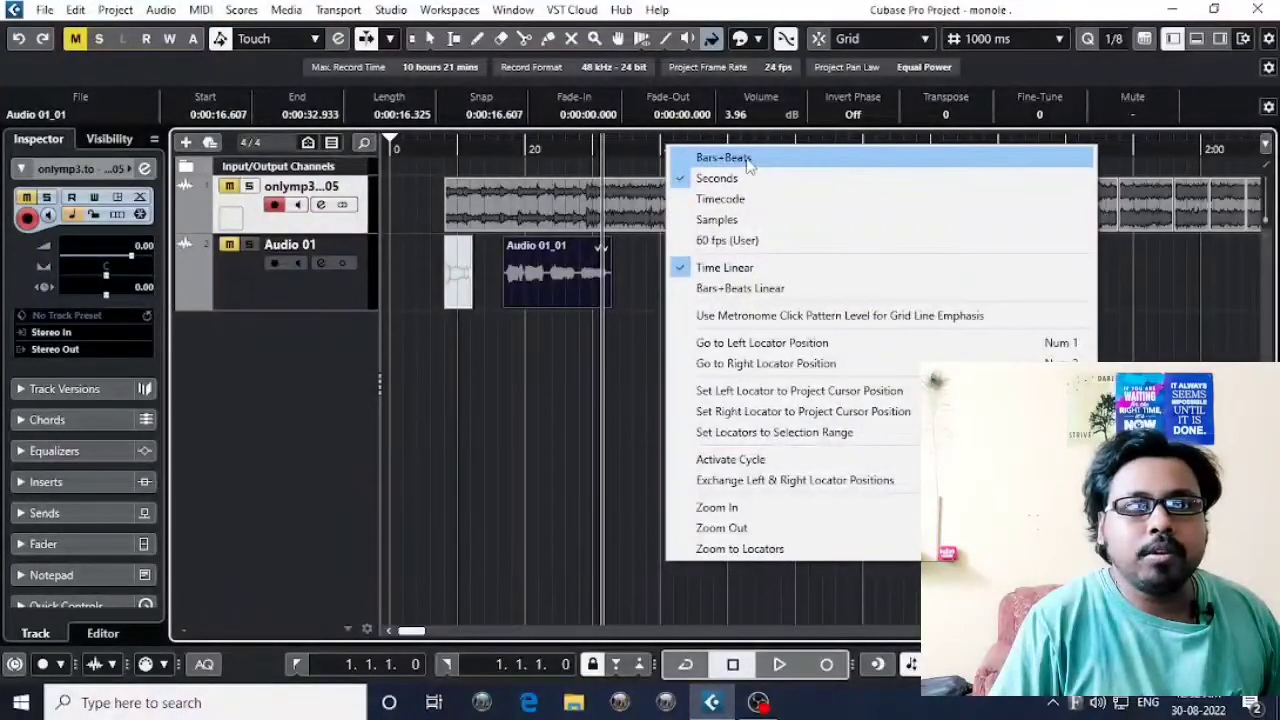
pyautogui.click(750, 160)
pyautogui.rightClick(668, 146)
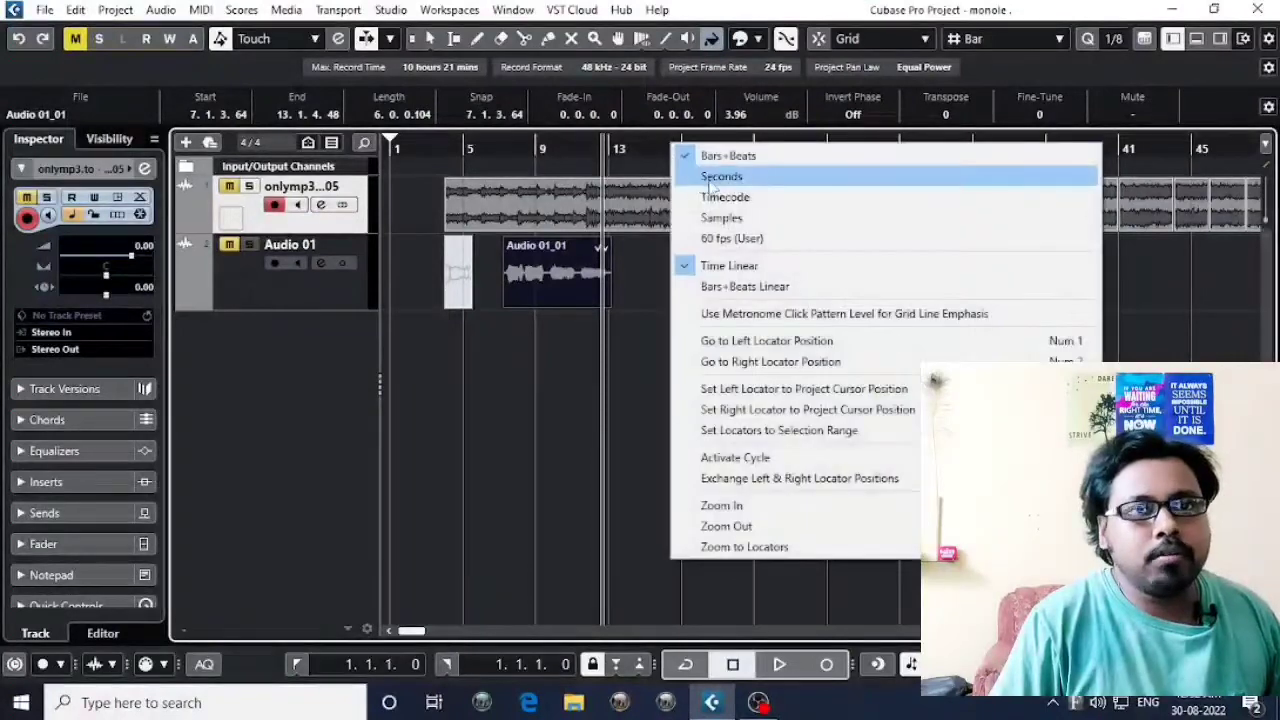
pyautogui.click(712, 177)
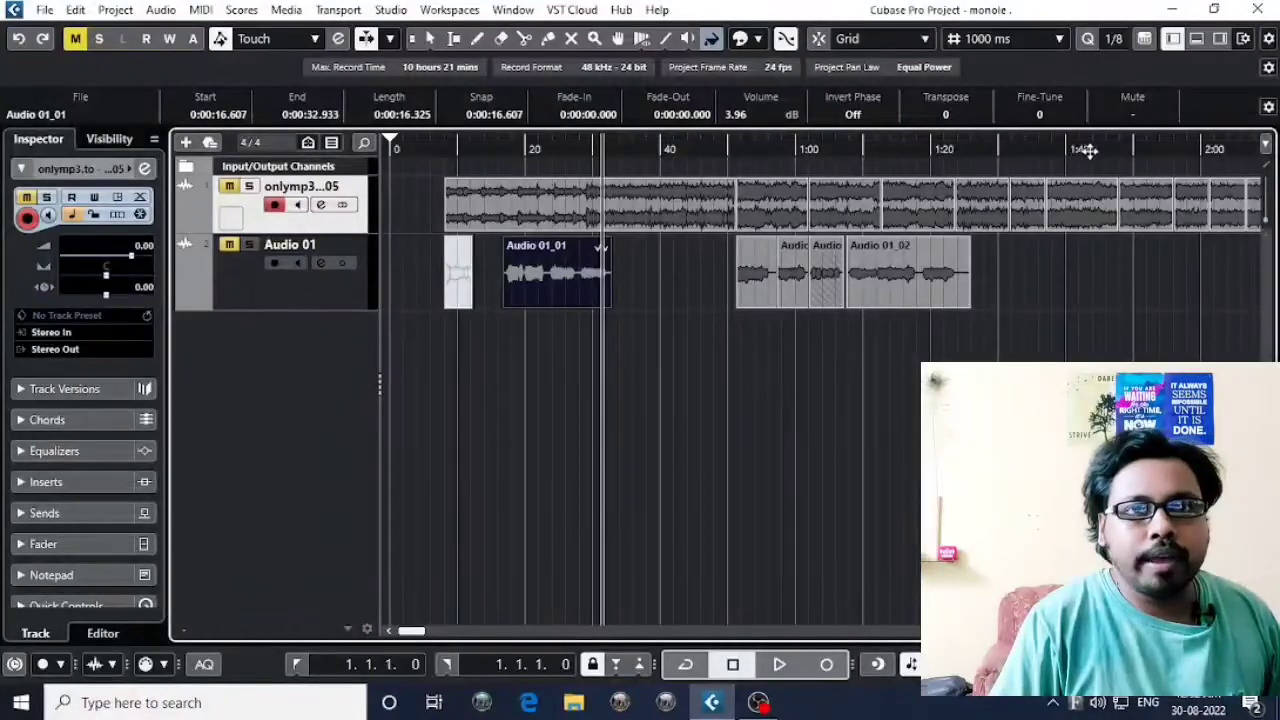
# Set the ruler's display format to Bars+Beats and activate the Object Selection tool.
pyautogui.rightClick(675, 145)
pyautogui.click(736, 158)
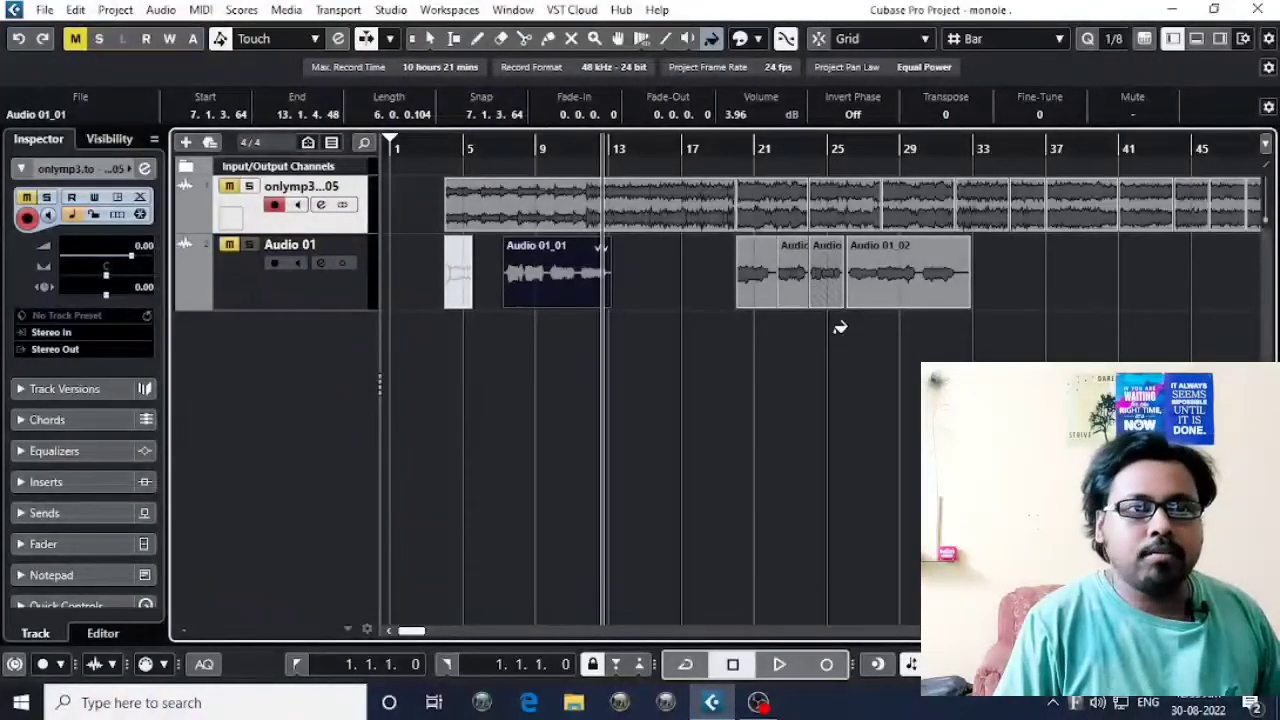
pyautogui.click(428, 38)
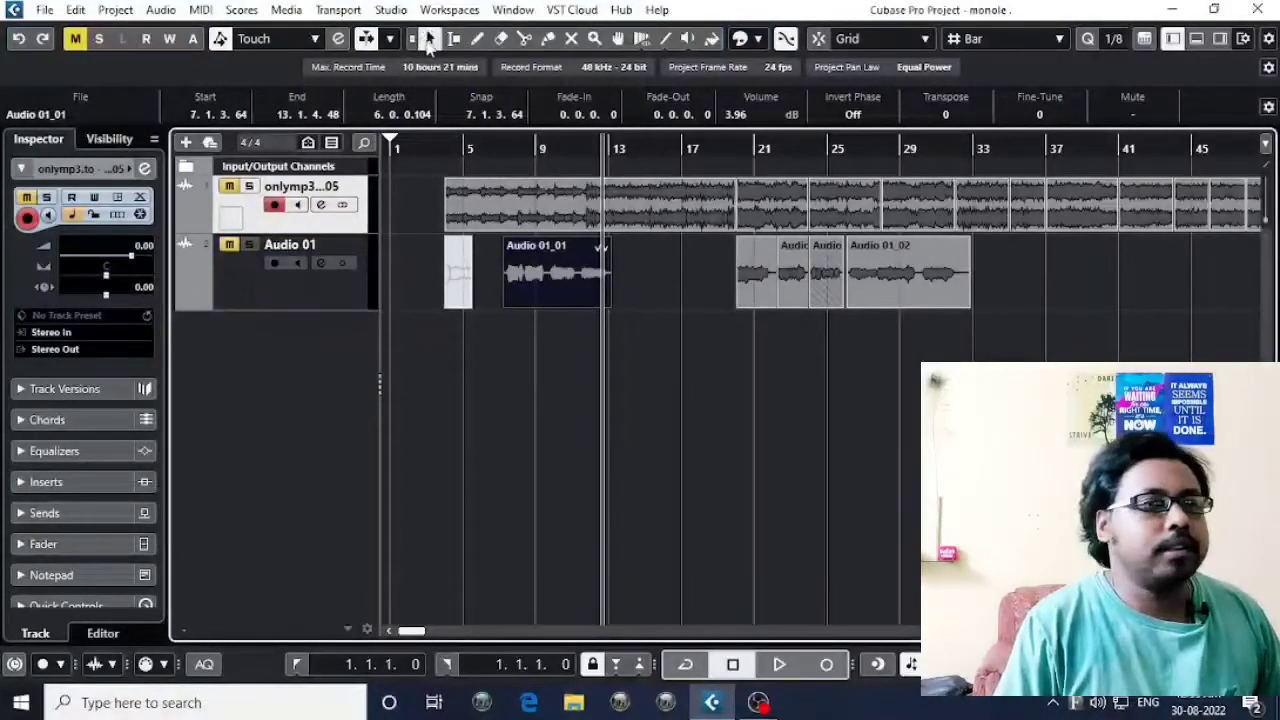